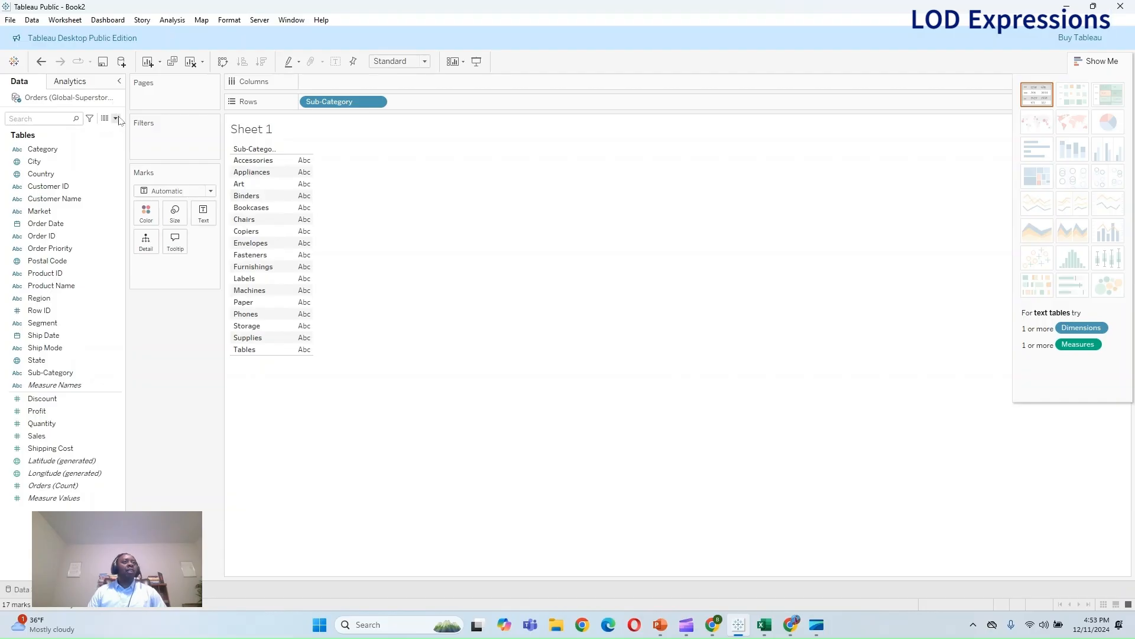
# Create a calculated field named Profit Margin1 and begin it with the comment "//row level expression"
pyautogui.click(116, 119)
pyautogui.click(92, 134)
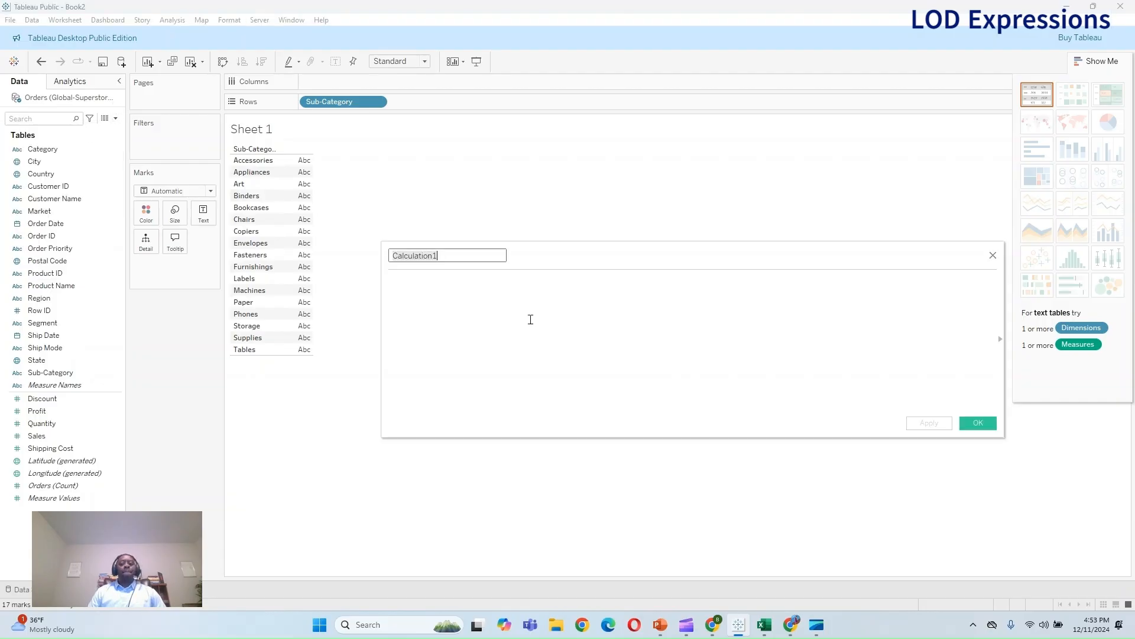
pyautogui.press('BackSpace')
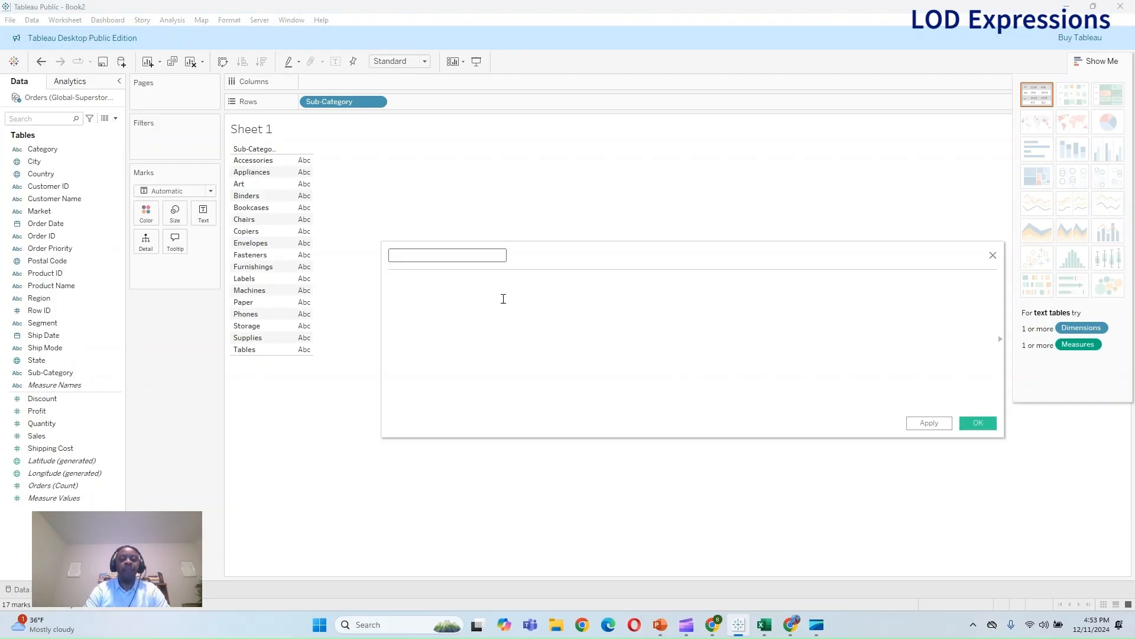
pyautogui.write('Profit Margin')
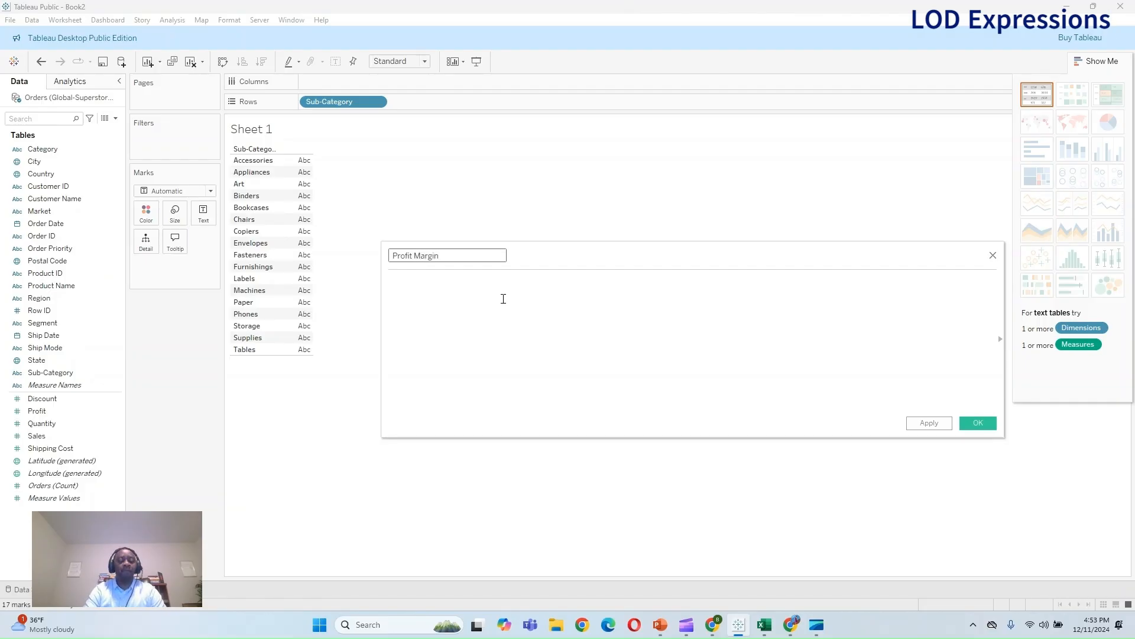
pyautogui.click(503, 299)
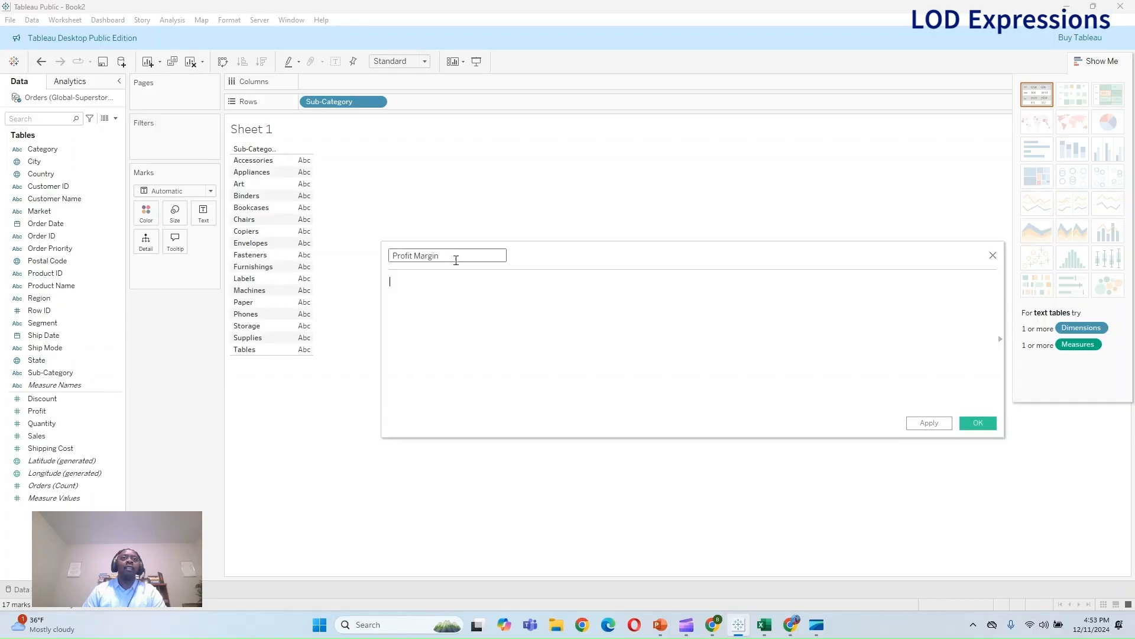
pyautogui.click(452, 295)
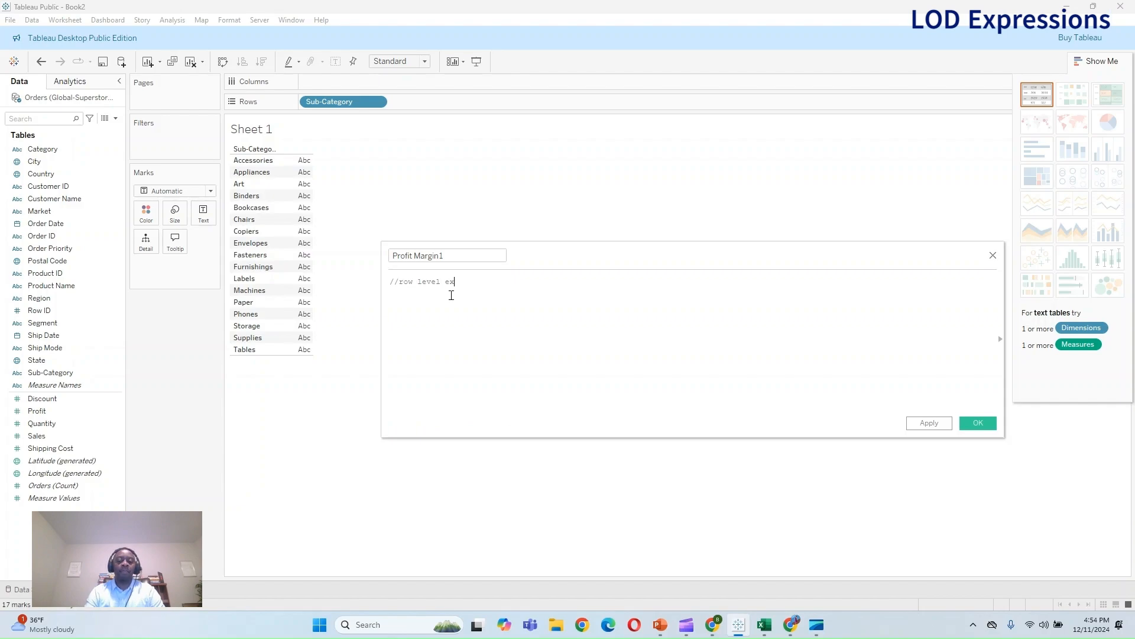
pyautogui.write('sion')
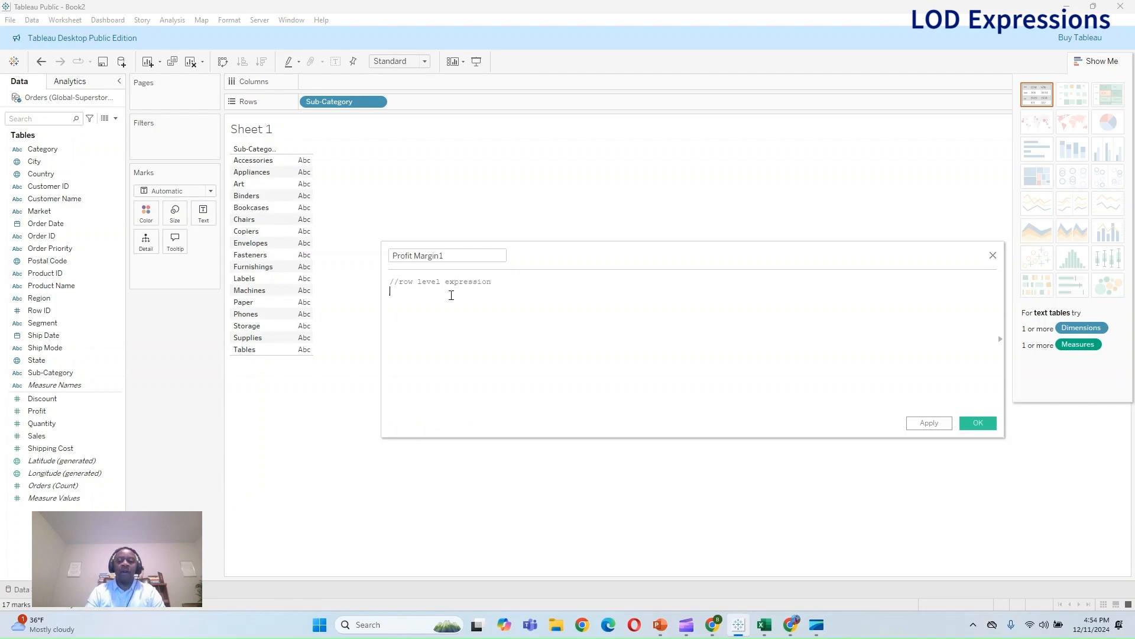
pyautogui.press('Return')
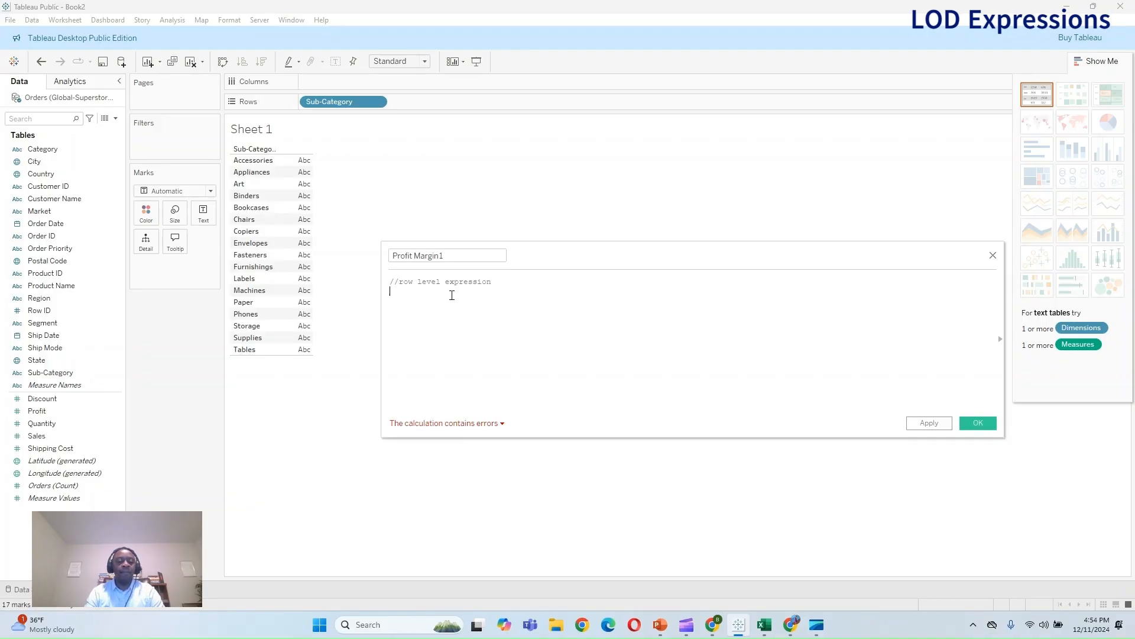
# Enter [Profit] / [Sales] as the formula below the comment and save the calculated field
pyautogui.write('pro')
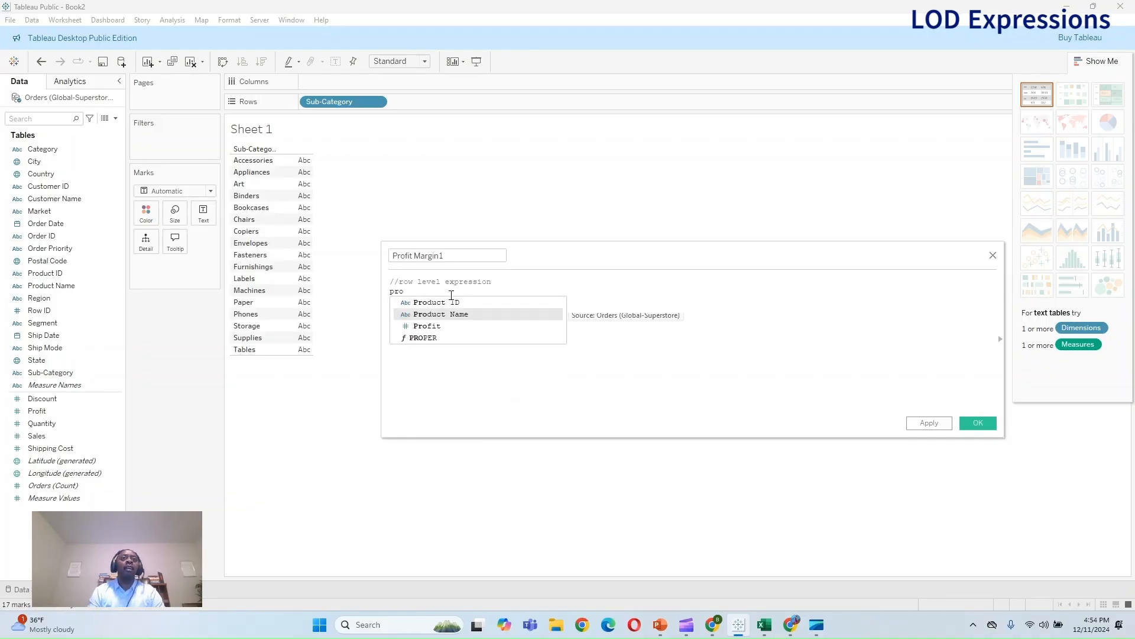
pyautogui.press('Return')
pyautogui.write('/ ')
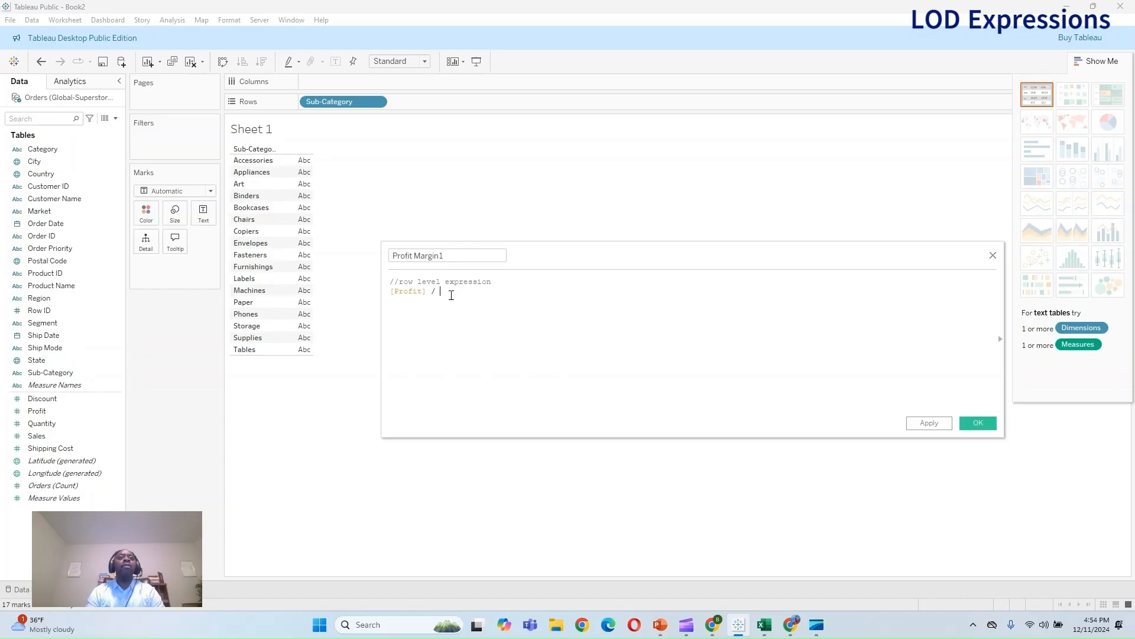
pyautogui.write('sales')
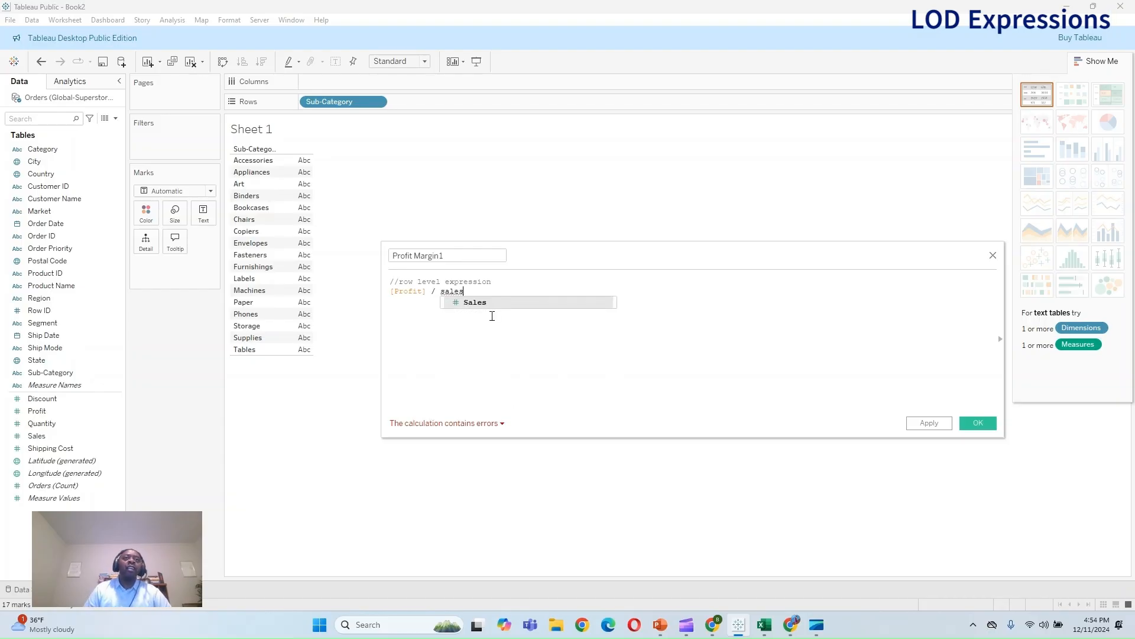
pyautogui.click(493, 304)
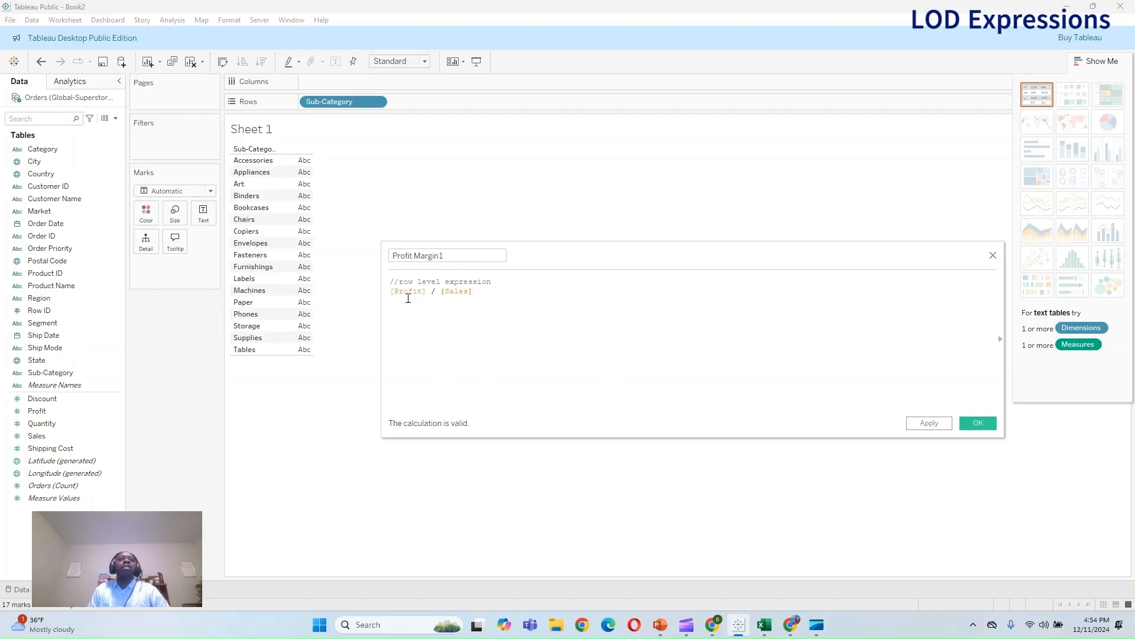
pyautogui.click(929, 423)
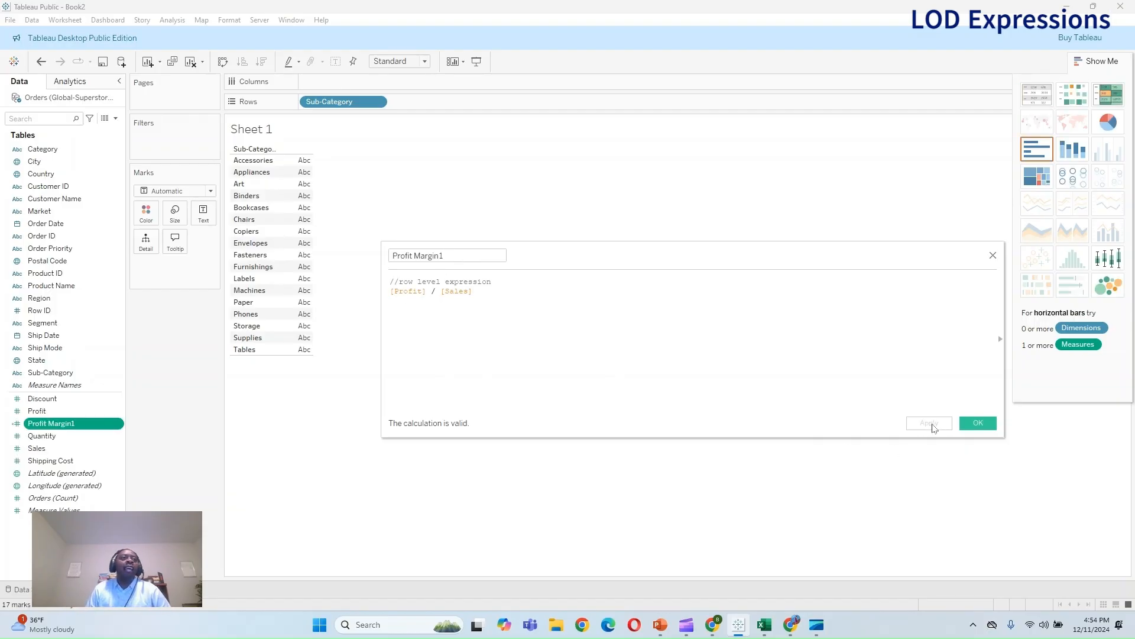
pyautogui.click(979, 422)
pyautogui.moveTo(52, 423); pyautogui.dragTo(456, 108)
pyautogui.click(1037, 95)
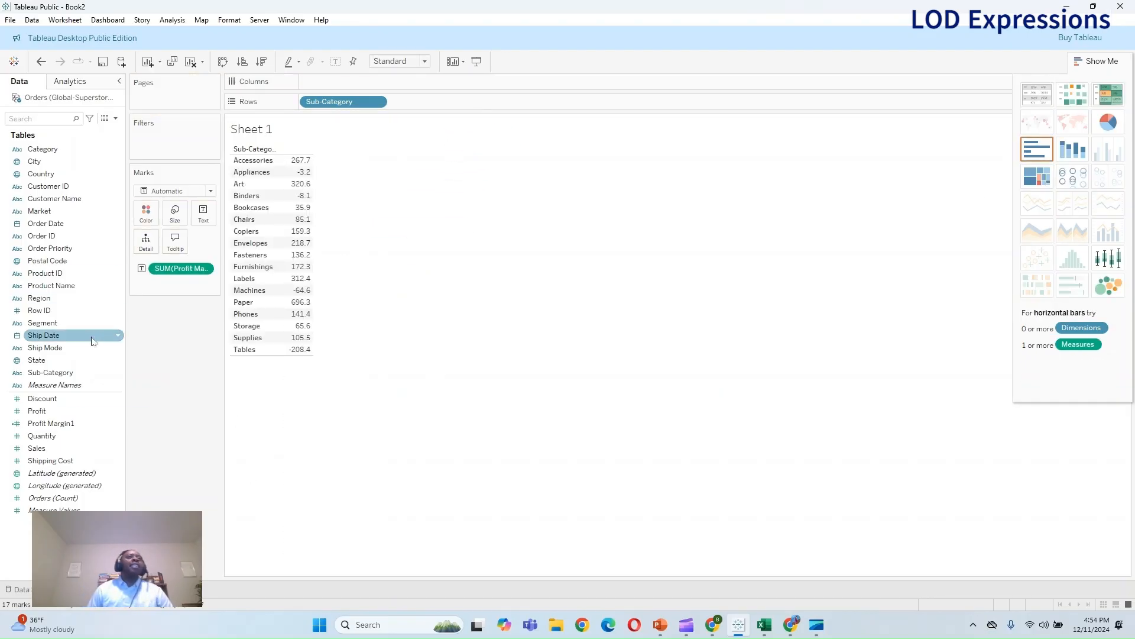
pyautogui.click(39, 61)
pyautogui.click(39, 61)
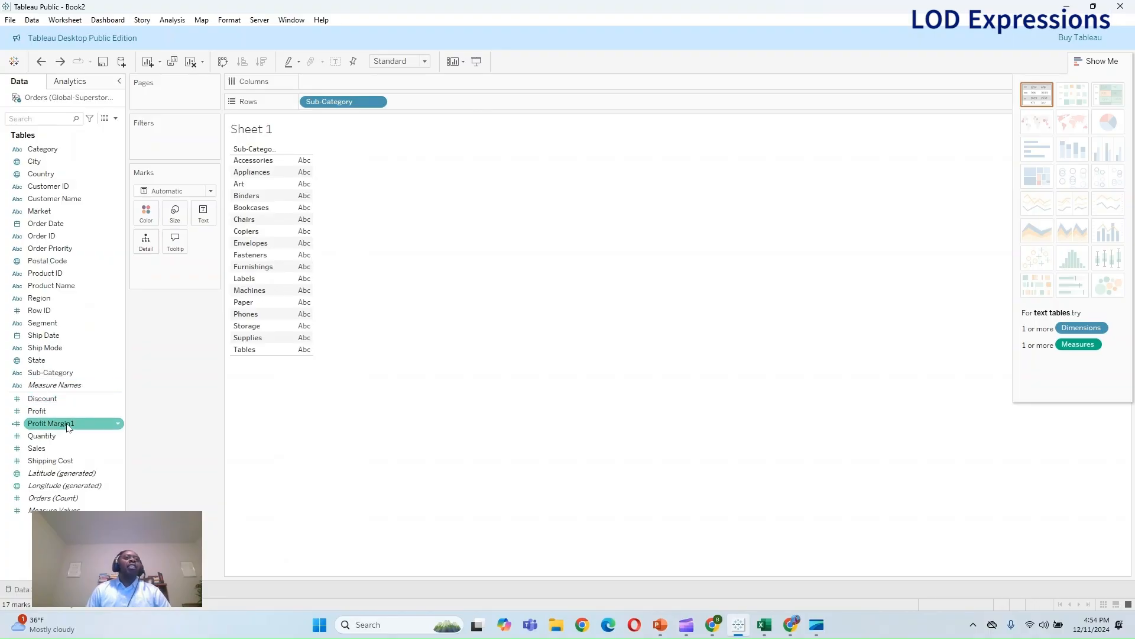
# Move Sub-Category to Columns and place Profit Margin1 on Rows to chart it as bars
pyautogui.moveTo(67, 425)
pyautogui.mouseDown()
pyautogui.moveTo(174, 388)
pyautogui.moveTo(223, 348)
pyautogui.moveTo(75, 432)
pyautogui.mouseUp()
pyautogui.moveTo(334, 105); pyautogui.dragTo(334, 84)
pyautogui.moveTo(51, 432); pyautogui.dragTo(336, 107)
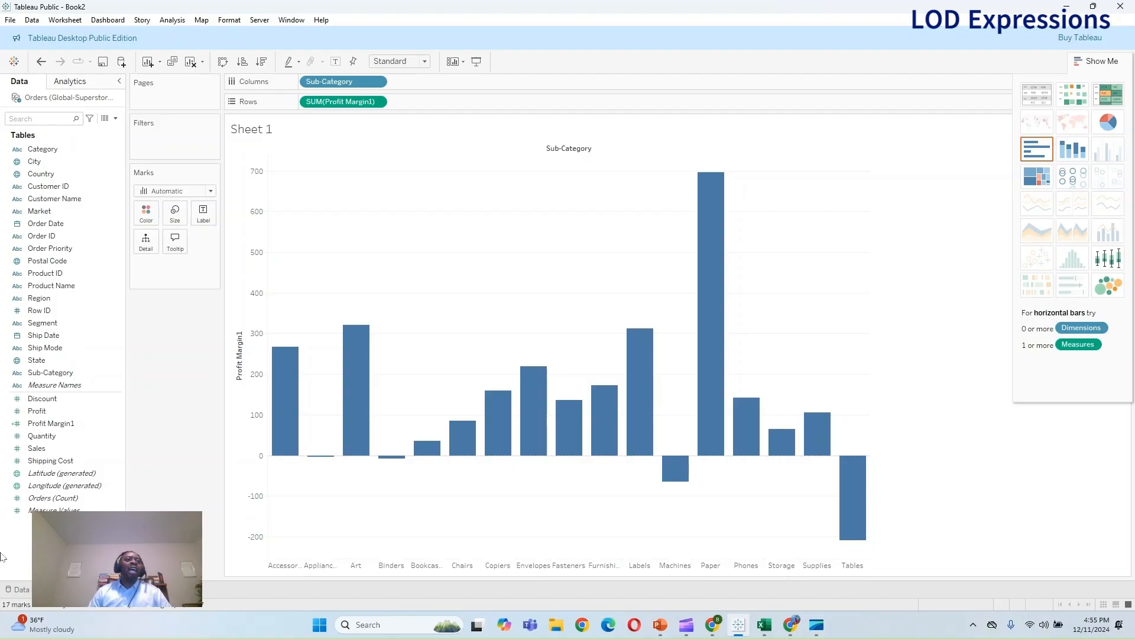
# Review the formula of the Profit Margin1 calculated field and close the editor without changes
pyautogui.rightClick(42, 423)
pyautogui.click(82, 205)
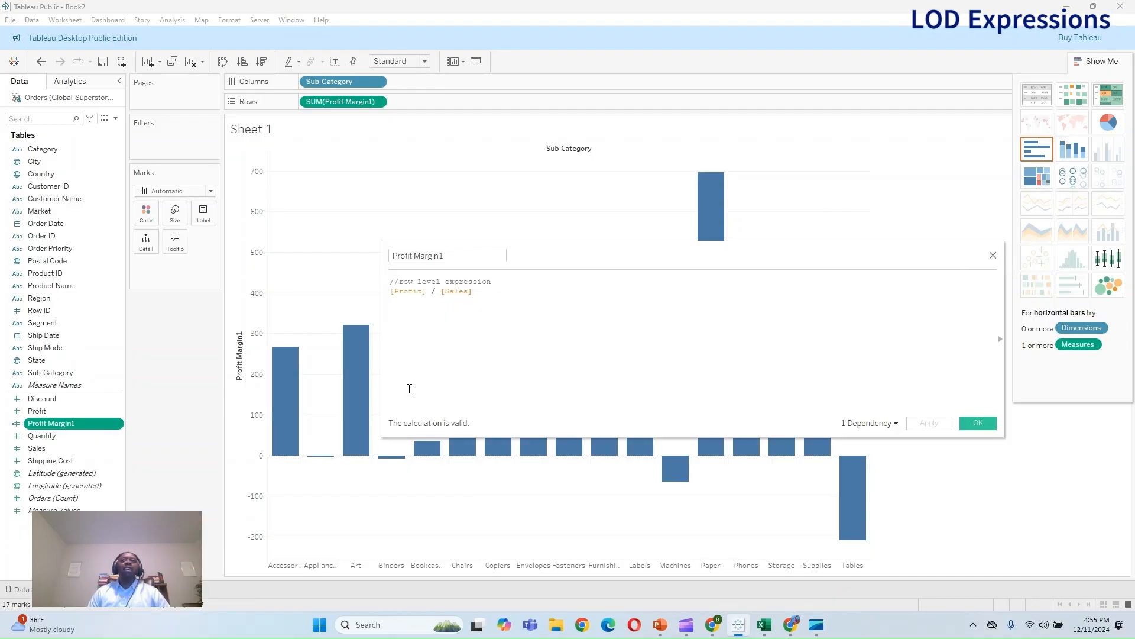
pyautogui.click(993, 255)
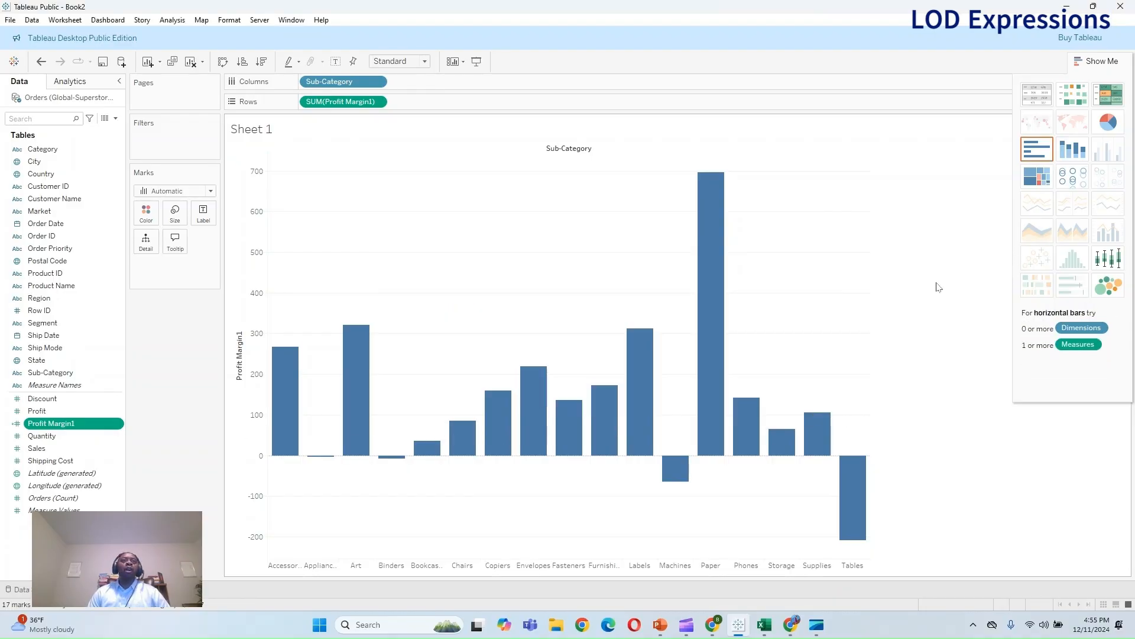
# Add a new worksheet and build a text table of summed Sales by Category
pyautogui.click(109, 590)
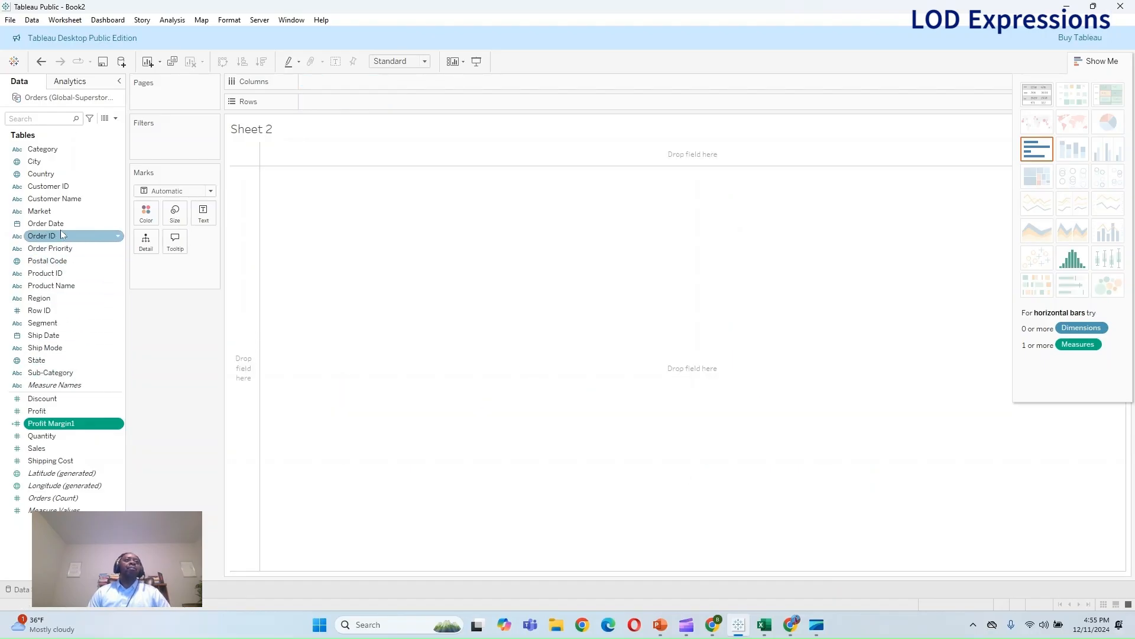
pyautogui.doubleClick(43, 149)
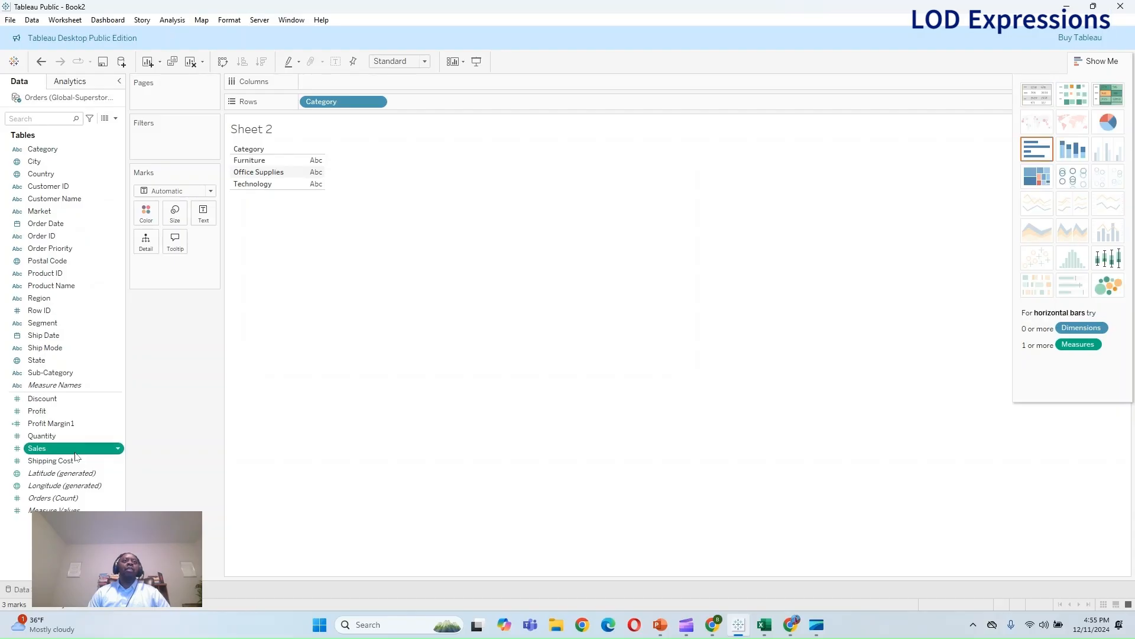
pyautogui.doubleClick(37, 447)
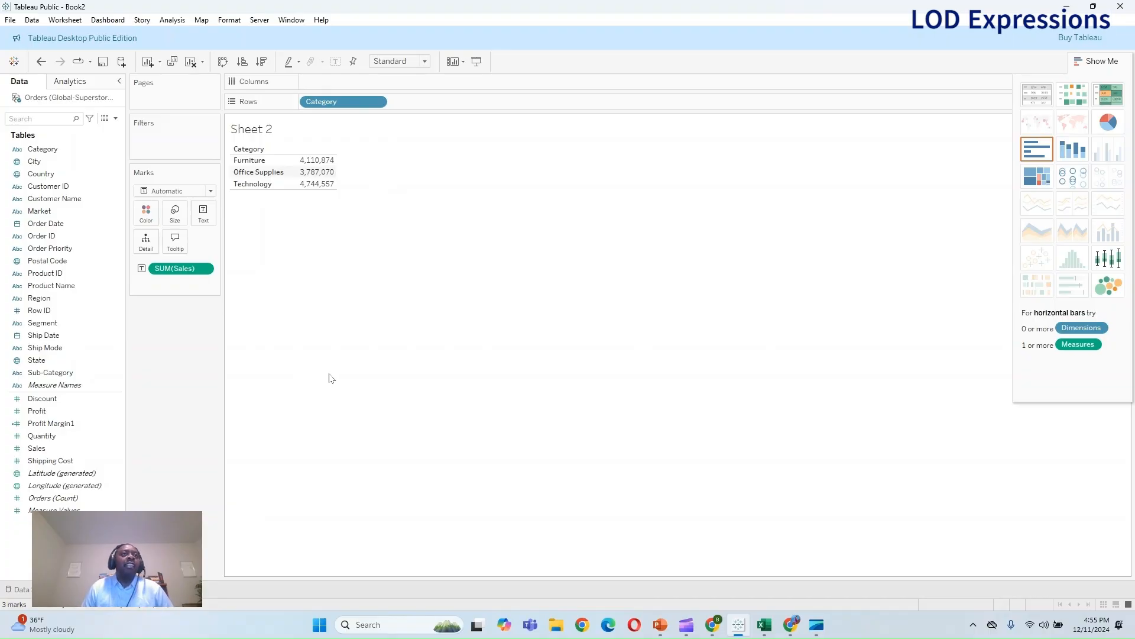
# Try the Average and Count (Distinct) aggregations on the Sales measure
pyautogui.rightClick(155, 270)
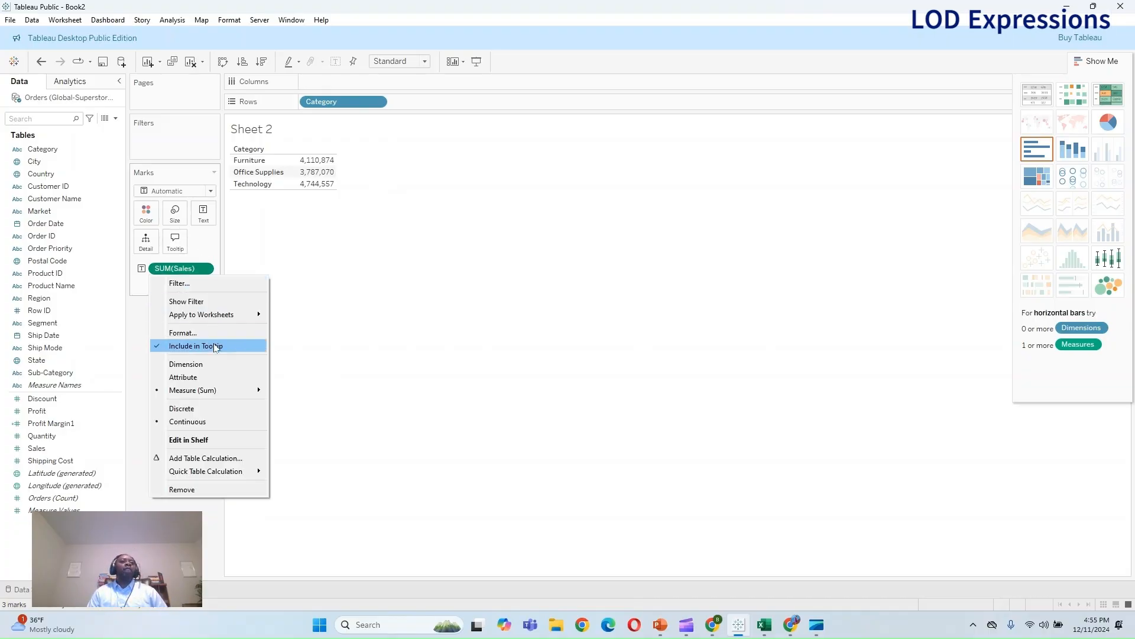
pyautogui.moveTo(245, 390)
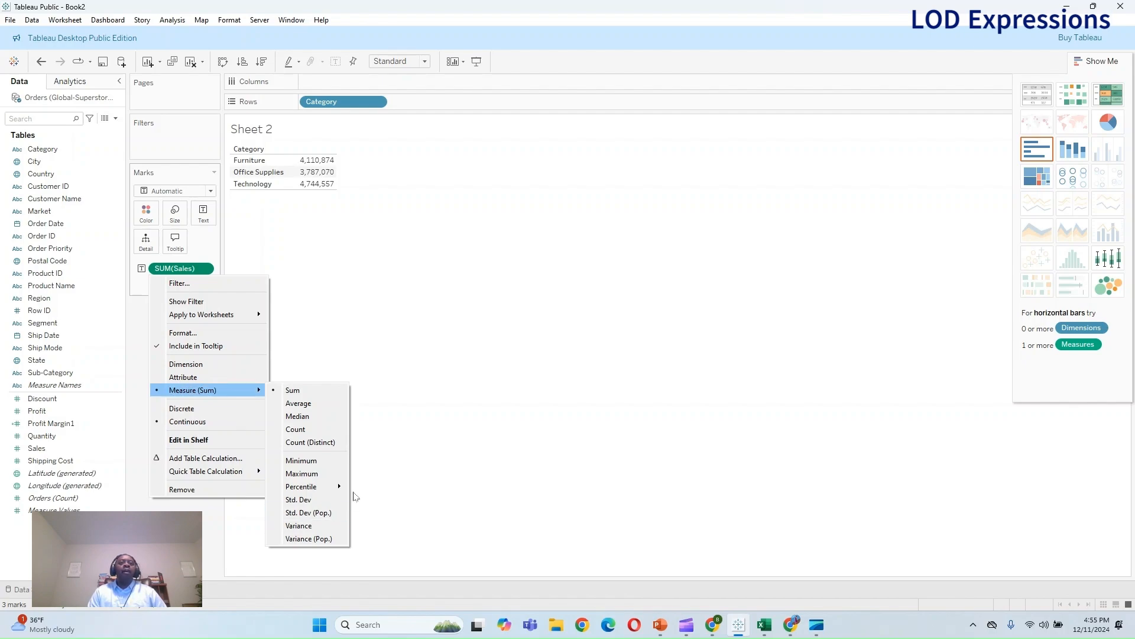
pyautogui.moveTo(341, 487)
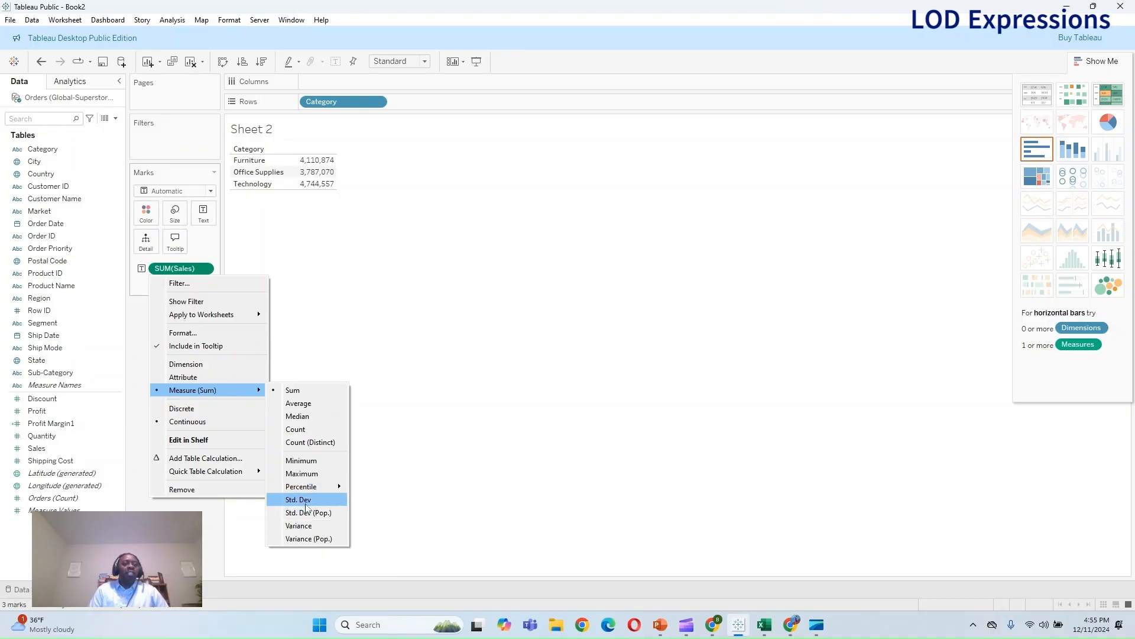
pyautogui.click(316, 403)
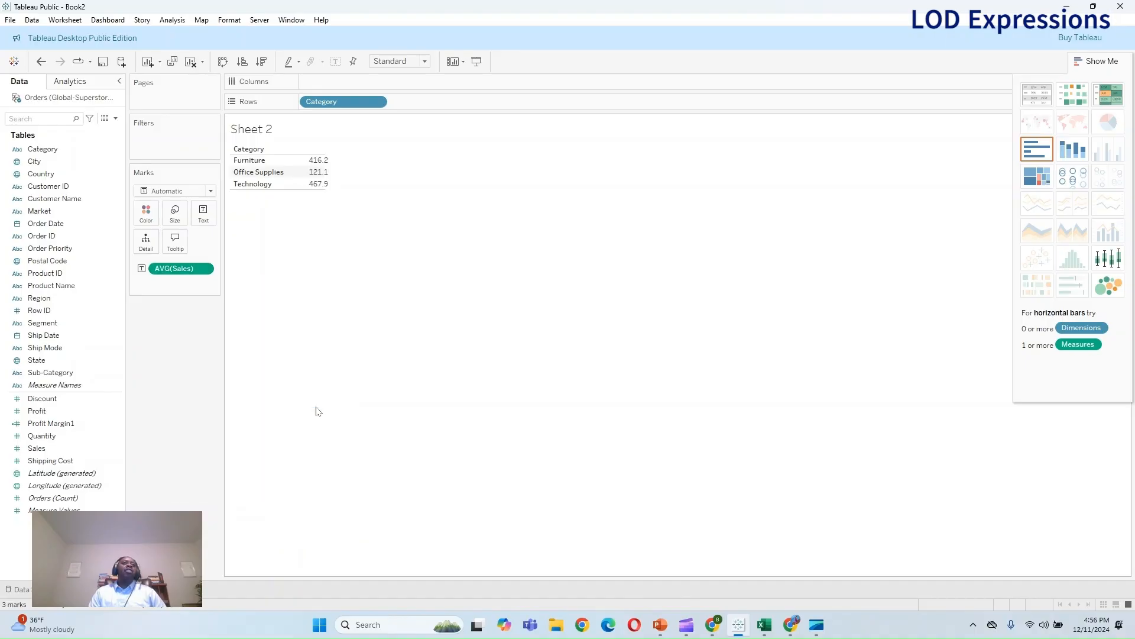
pyautogui.click(203, 270)
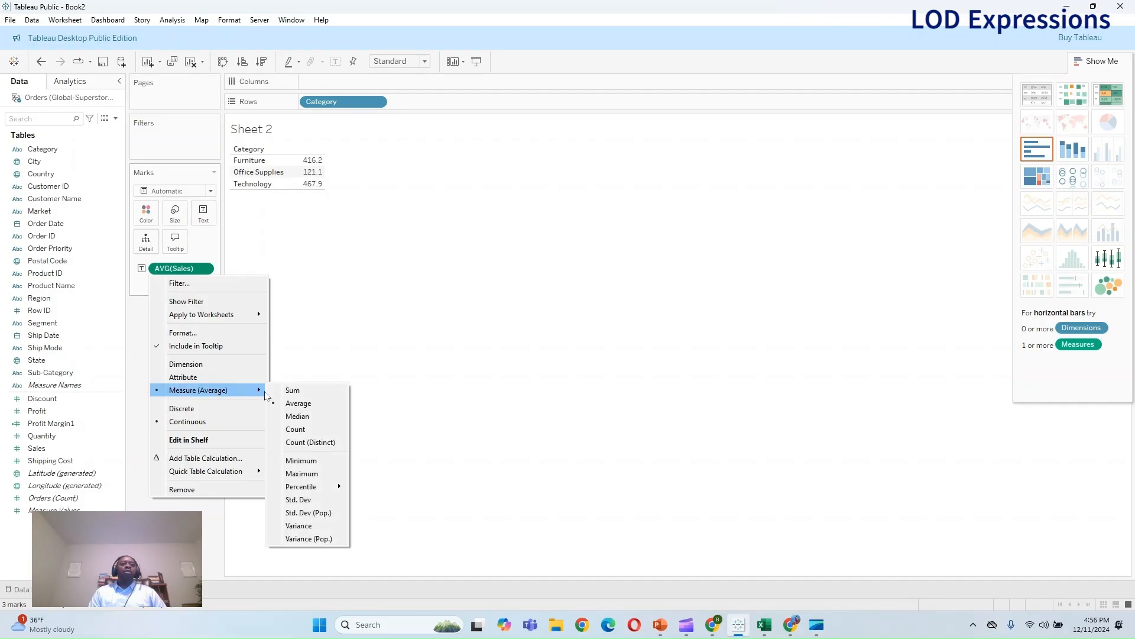
pyautogui.click(307, 444)
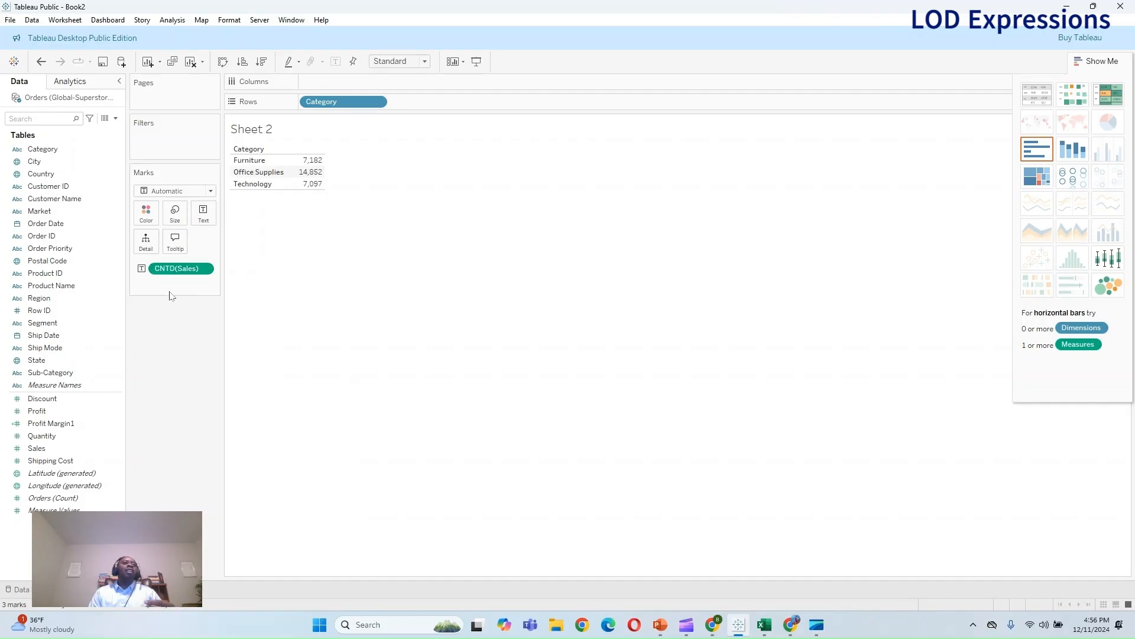
# Replace the distinct count of Sales with the distinct count of Order ID as the table's displayed values
pyautogui.moveTo(42, 236); pyautogui.dragTo(172, 273)
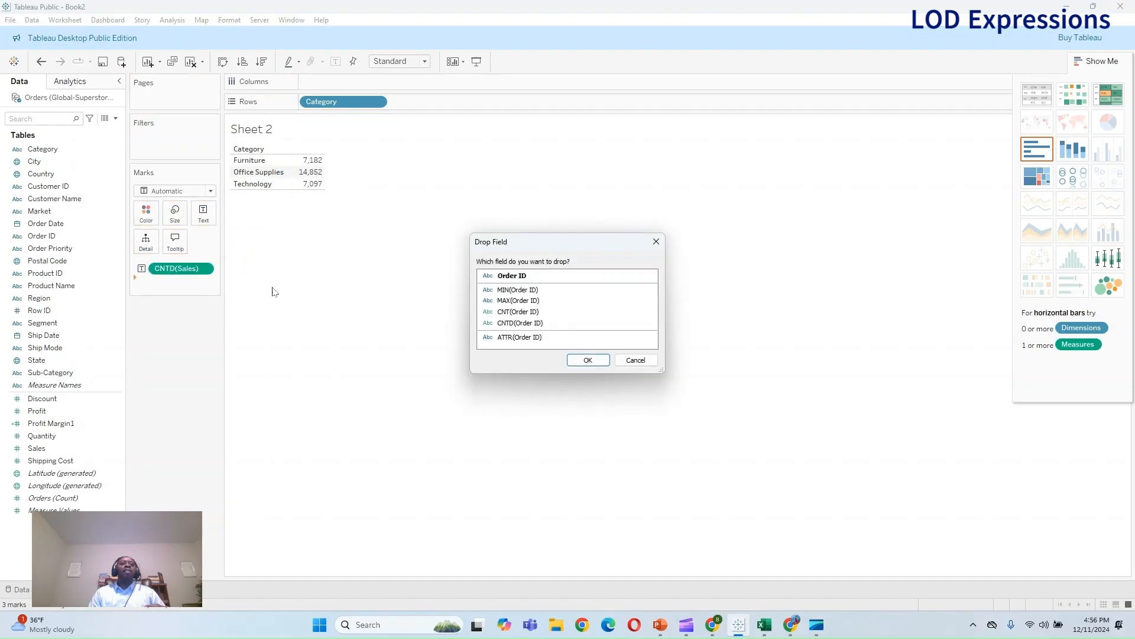
pyautogui.click(550, 323)
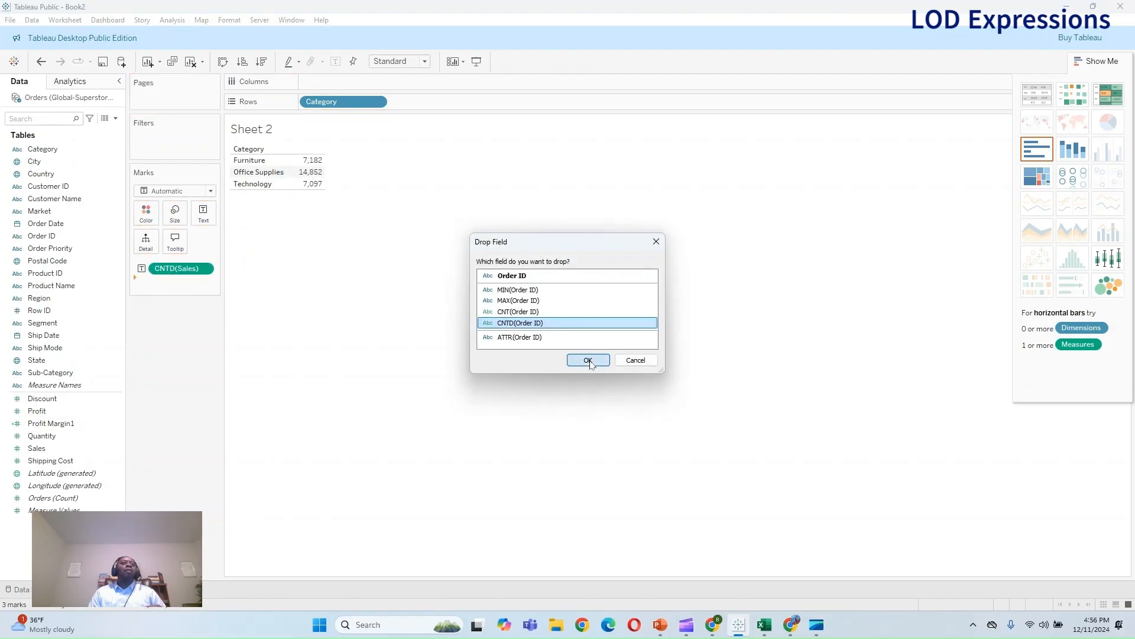
pyautogui.click(589, 361)
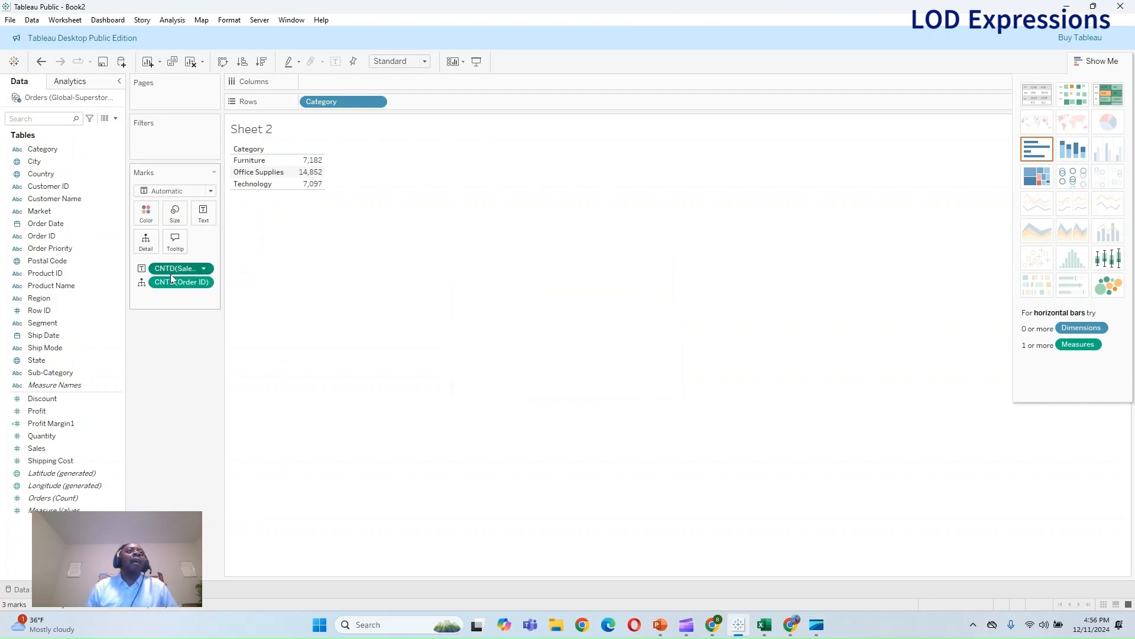
pyautogui.moveTo(170, 274); pyautogui.dragTo(185, 345)
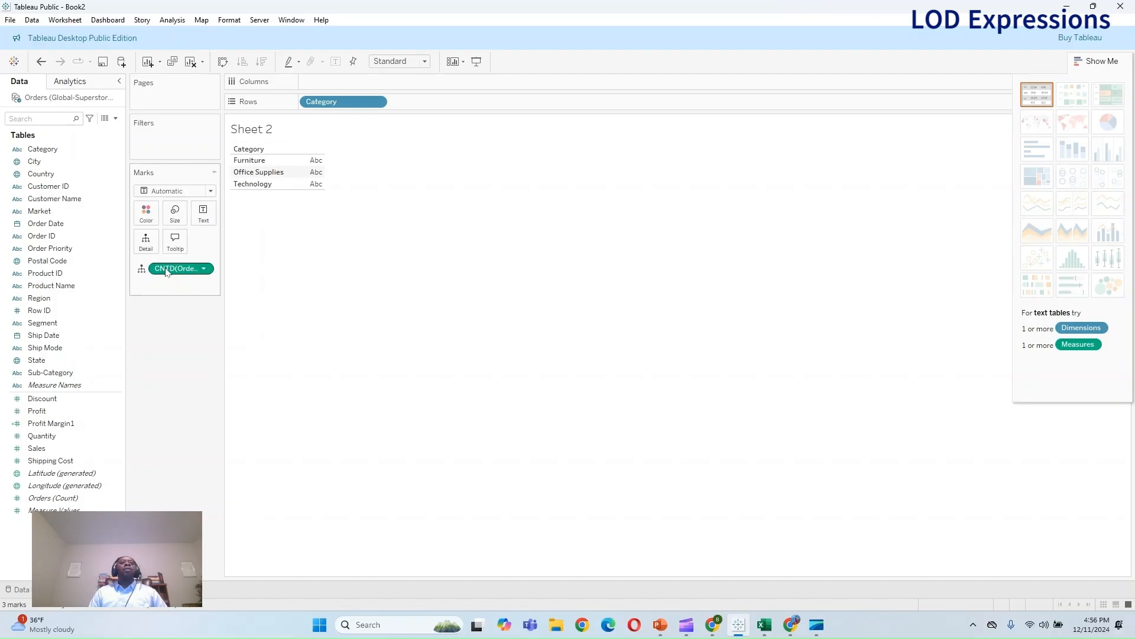
pyautogui.moveTo(167, 272); pyautogui.dragTo(312, 179)
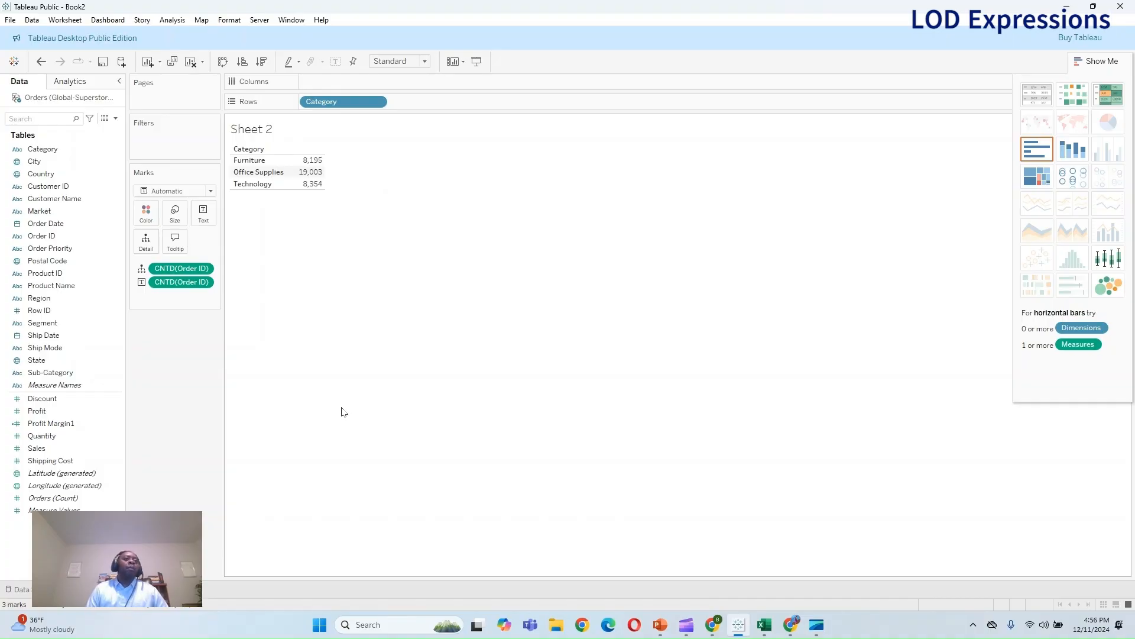
# Return to Sheet 1 and convert its Profit Margin1 bar chart to a text table
pyautogui.click(73, 589)
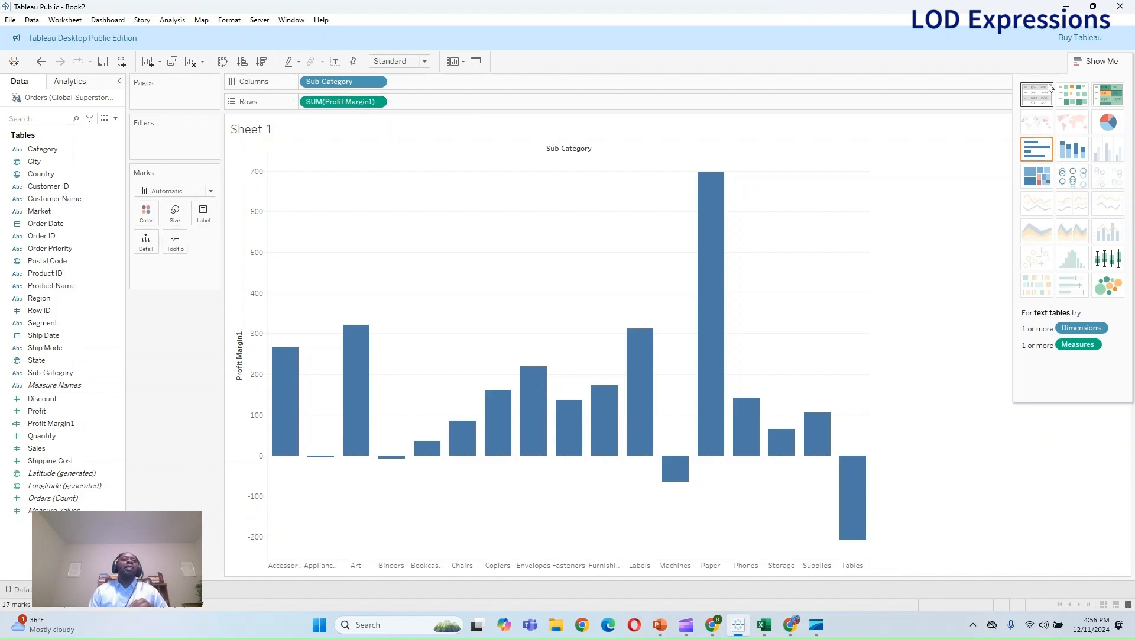
pyautogui.click(1037, 95)
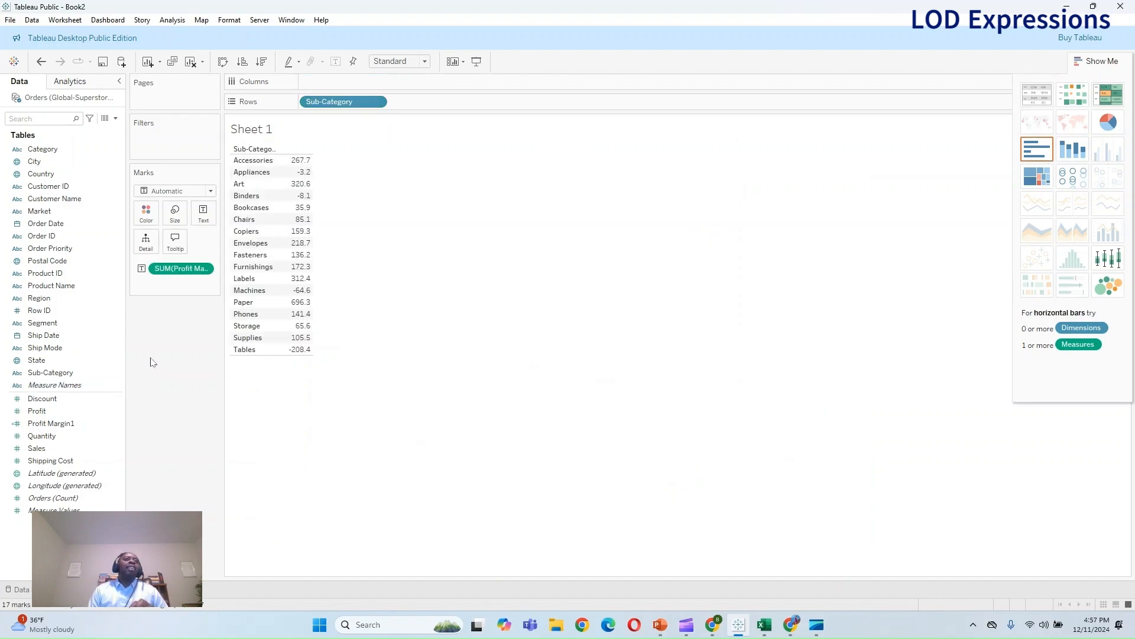
# Start a new calculated field named "Profit Margin2" with the comment line //Aggregate Calc
pyautogui.click(116, 119)
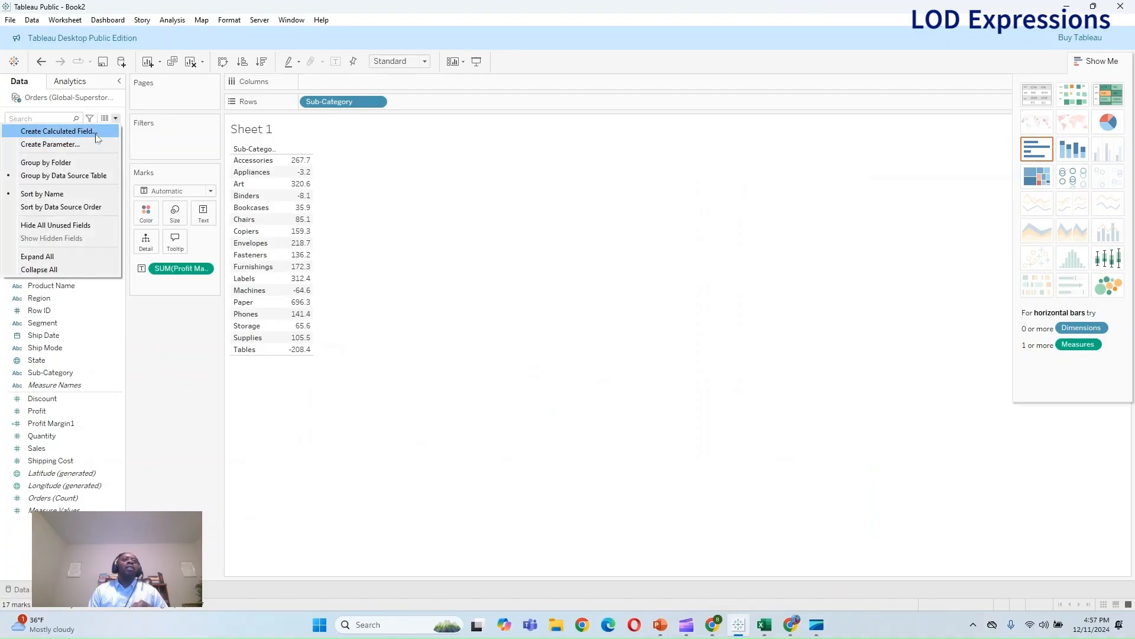
pyautogui.click(97, 130)
pyautogui.write('Profit Ma')
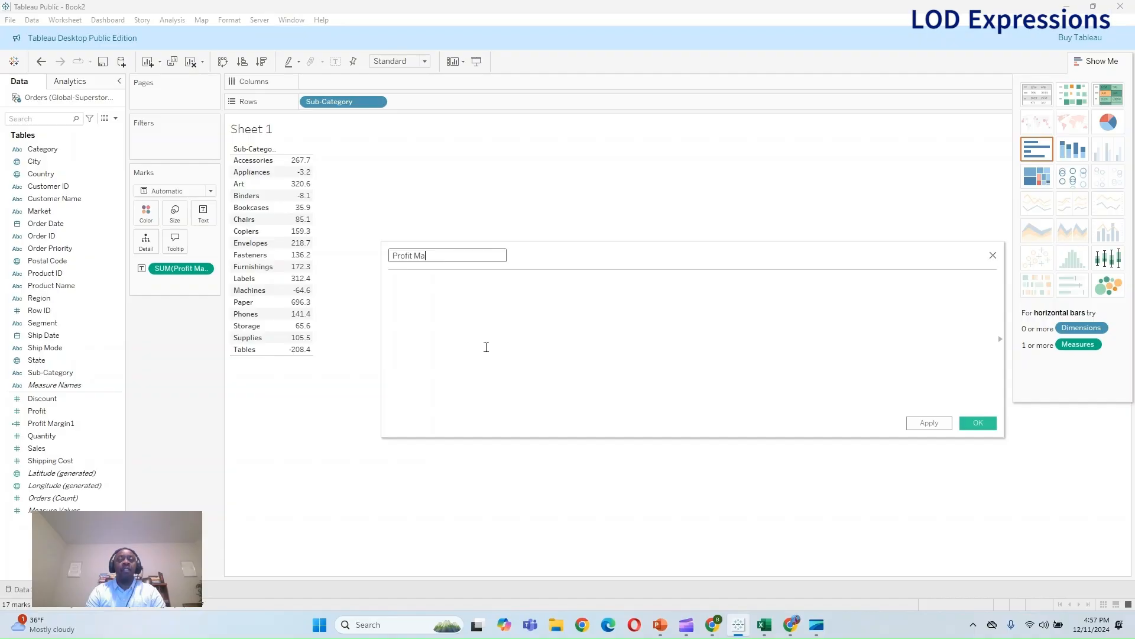
pyautogui.write('rgin2')
pyautogui.press('Tab')
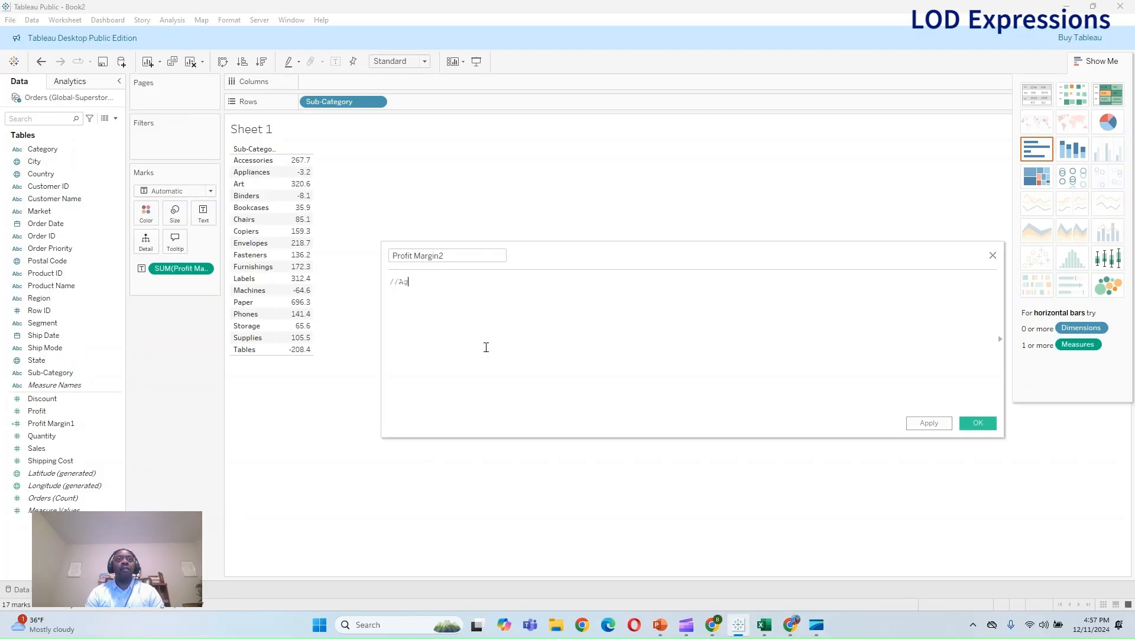
pyautogui.write('gate Calc')
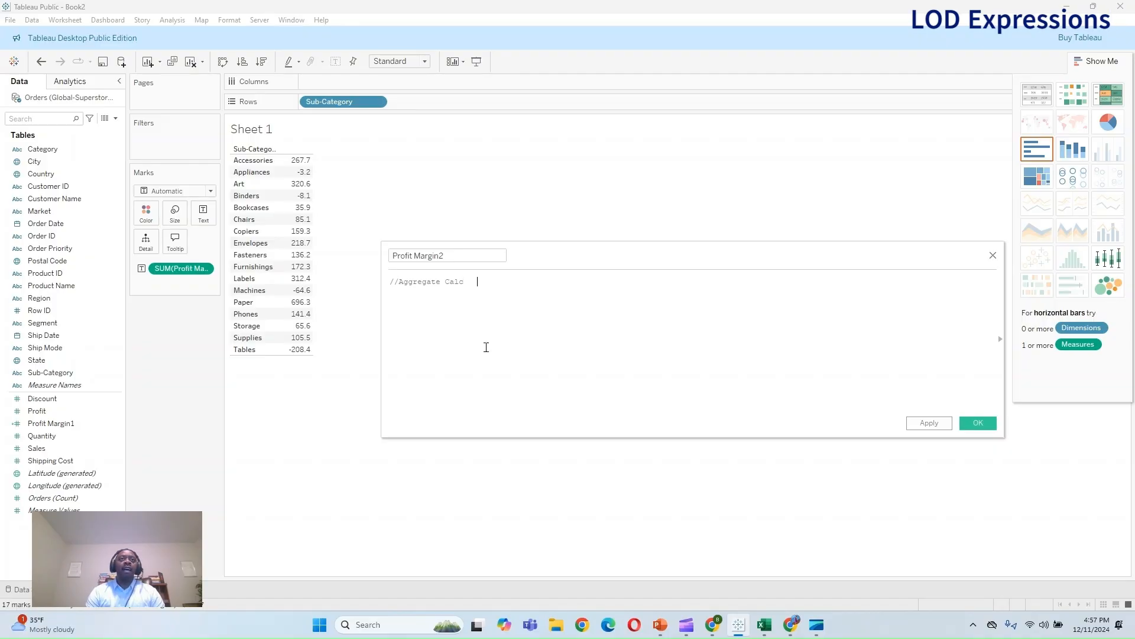
# Define Profit Margin2 as SUM([Profit]) / SUM([Sales]) and save the calculated field
pyautogui.write('sum')
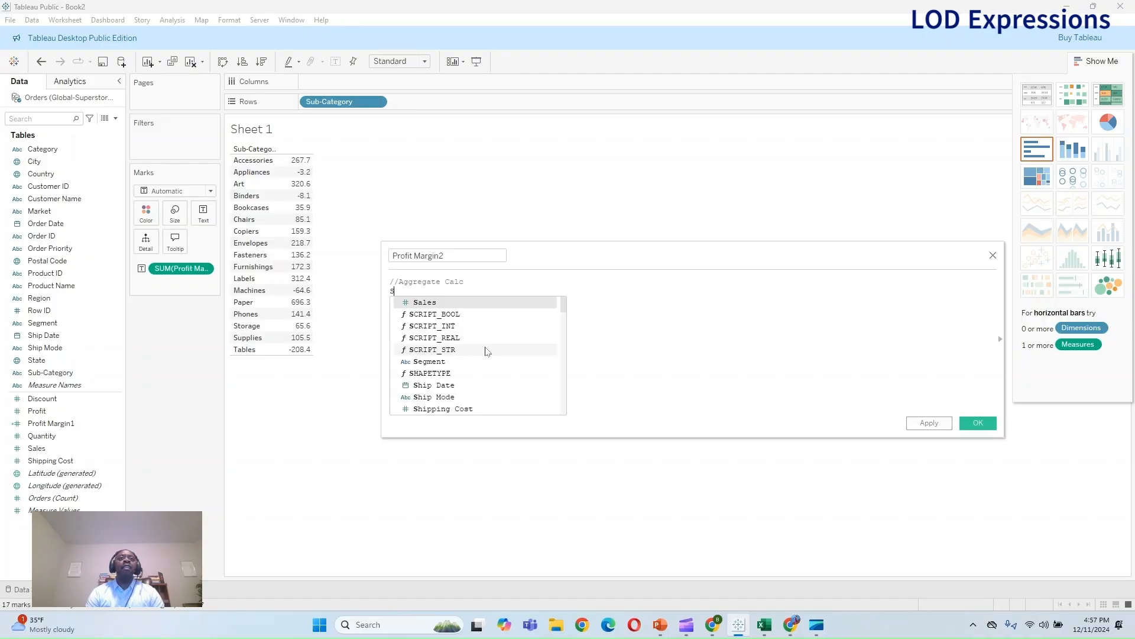
pyautogui.press('Return')
pyautogui.write('[prof')
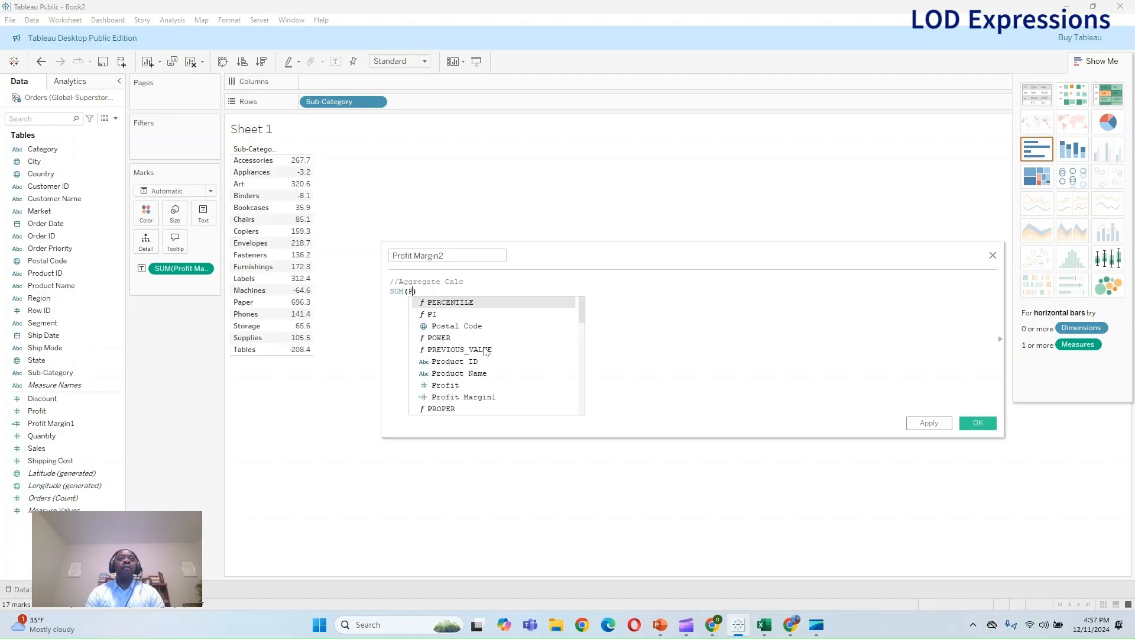
pyautogui.press('Return')
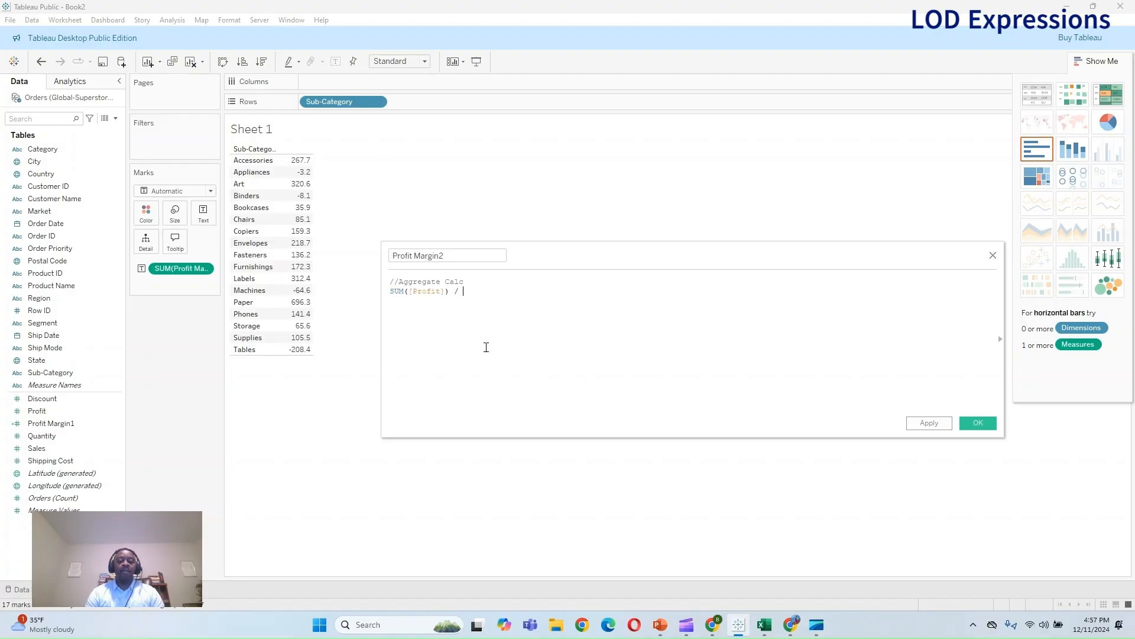
pyautogui.write('/ Su')
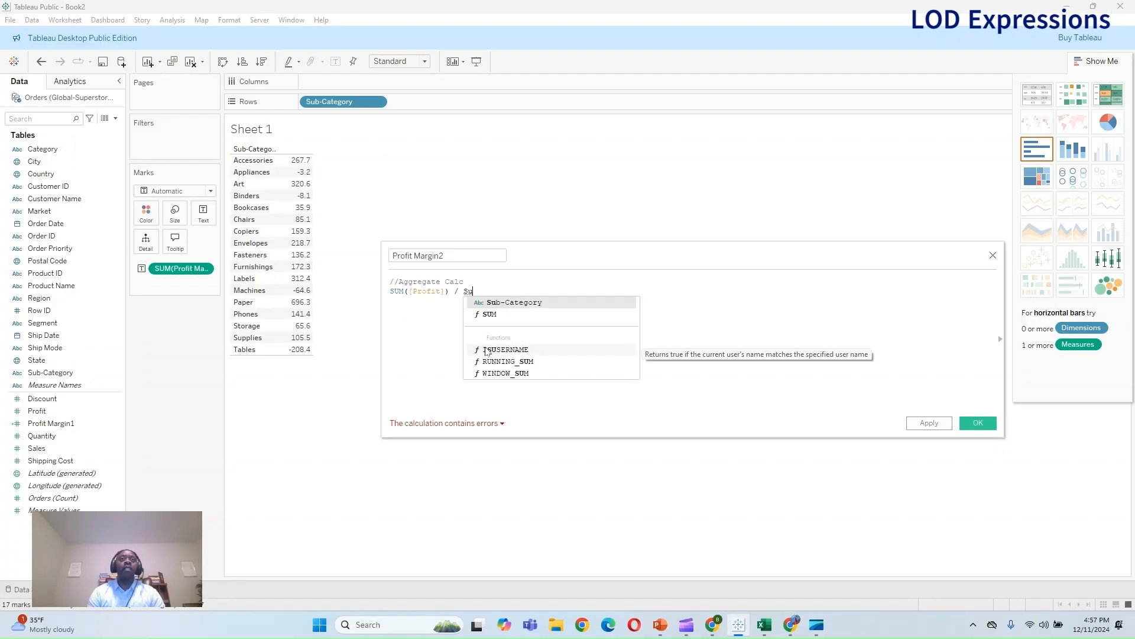
pyautogui.press('Down')
pyautogui.press('Return')
pyautogui.write('Sales)')
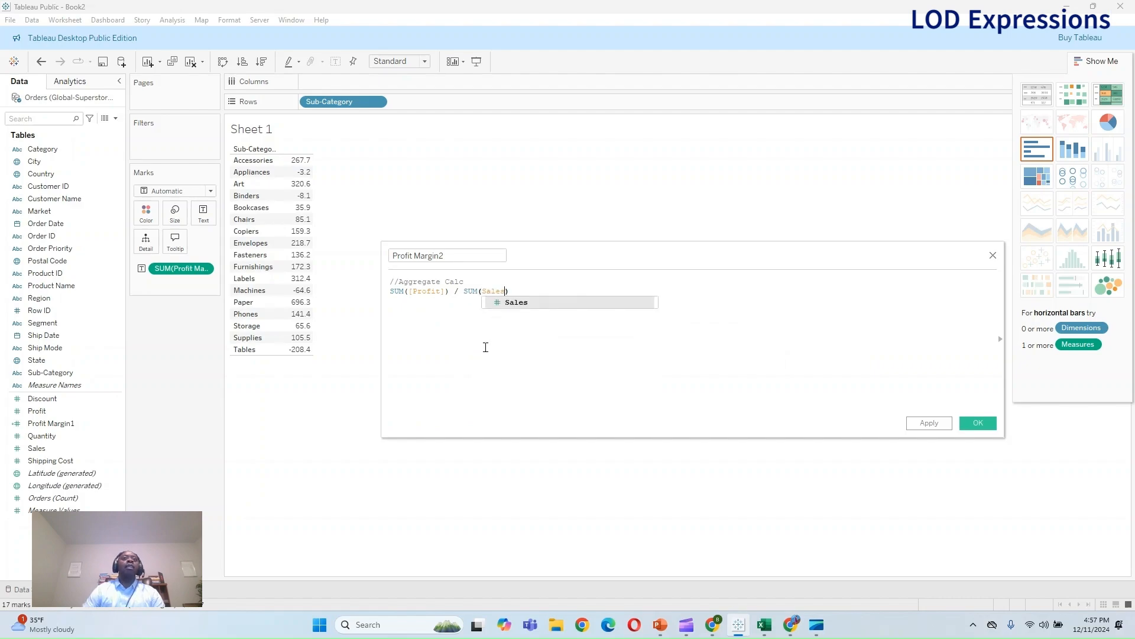
pyautogui.press('Return')
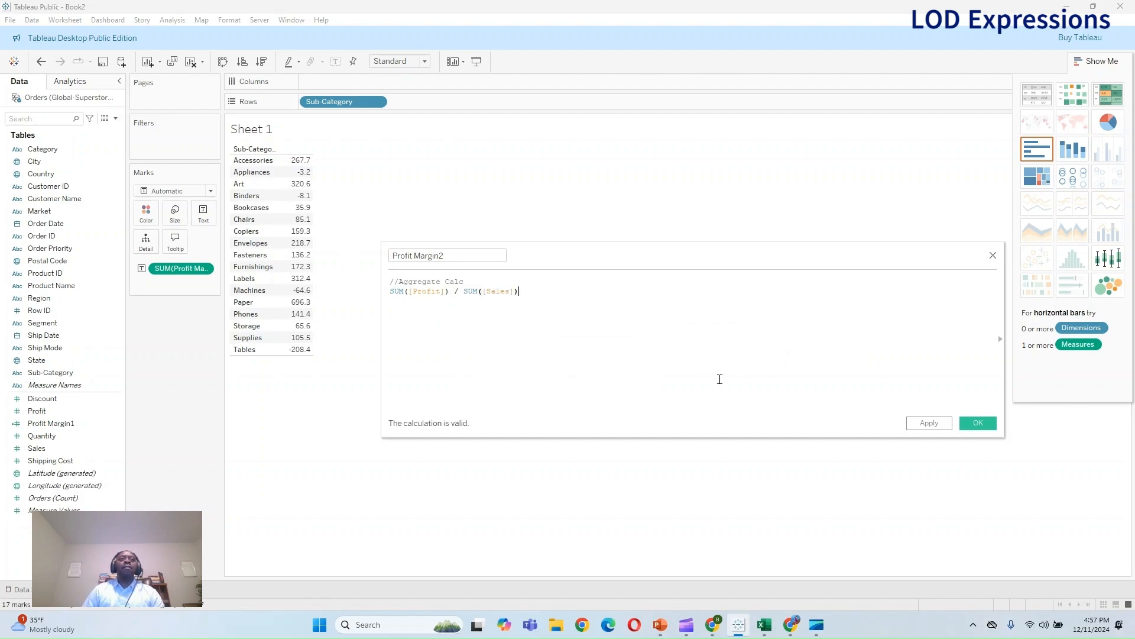
pyautogui.click(929, 424)
pyautogui.click(979, 424)
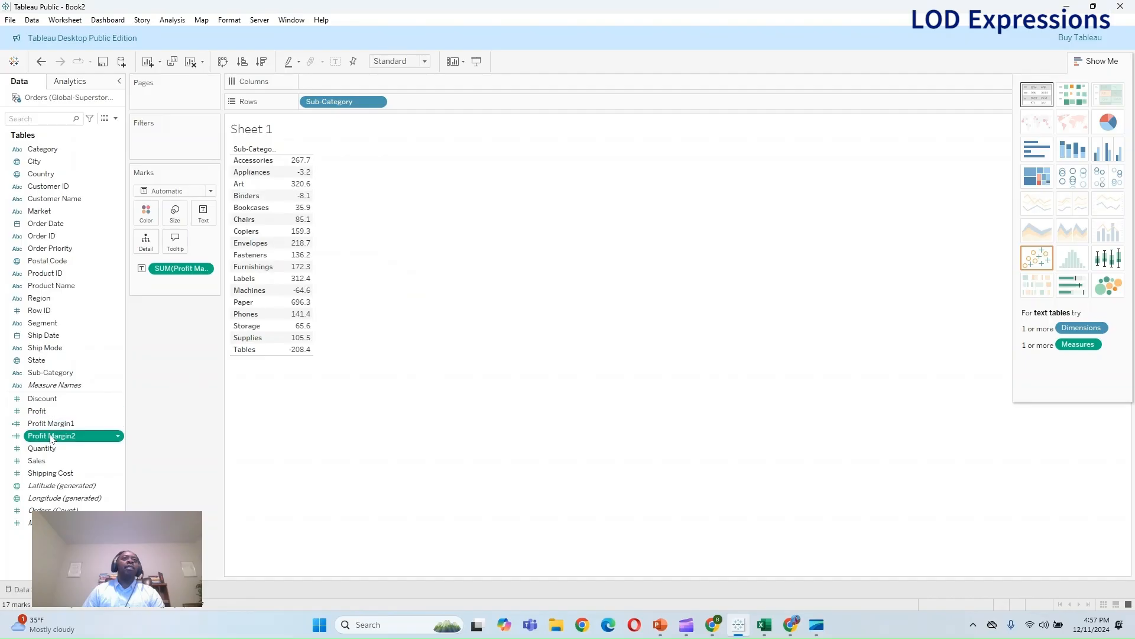
# Add Profit Margin2 and Measure Values as text in the sub-category table, with Measure Names as columns
pyautogui.moveTo(51, 436); pyautogui.dragTo(201, 216)
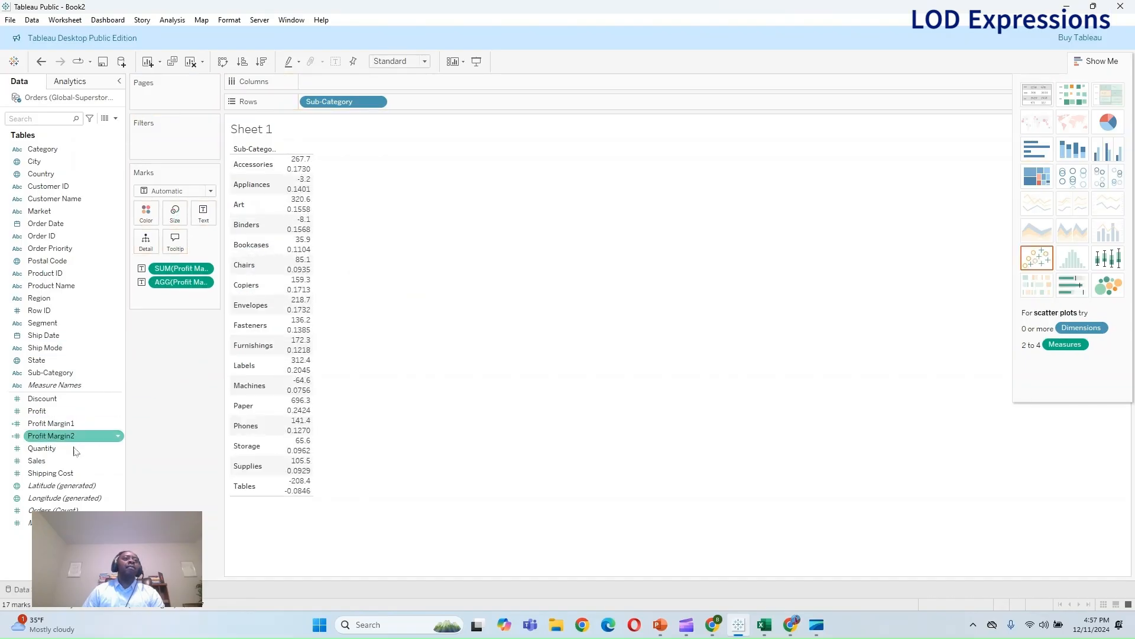
pyautogui.moveTo(53, 522); pyautogui.dragTo(207, 220)
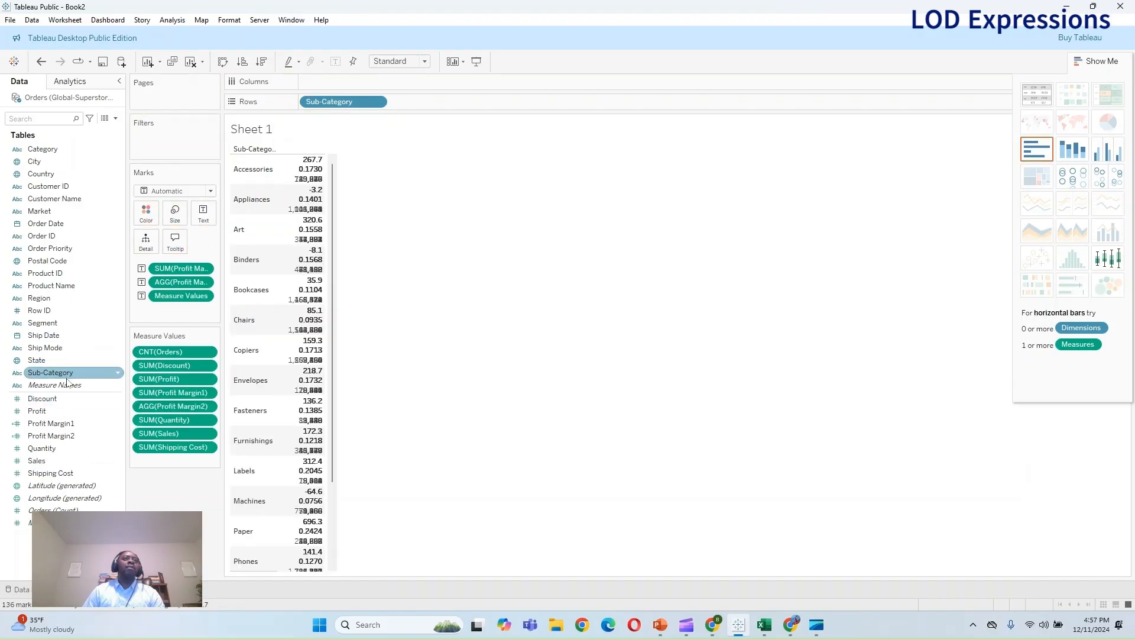
pyautogui.moveTo(55, 385); pyautogui.dragTo(378, 77)
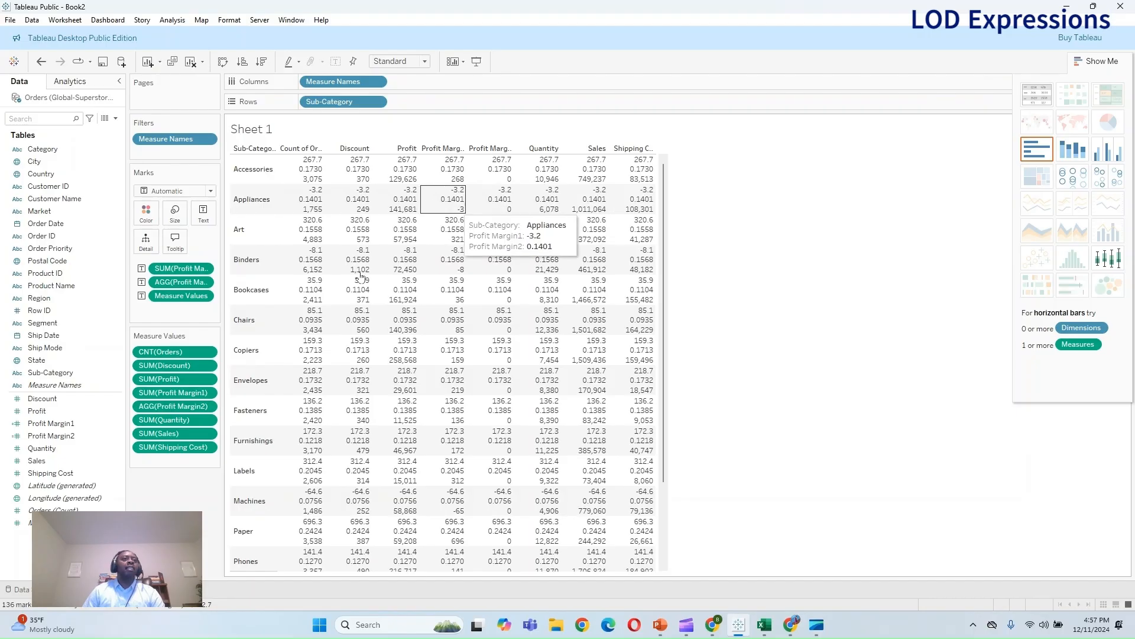
# Remove all measures except Profit Margin1 and Profit Margin2 from the table's measure values
pyautogui.click(179, 356)
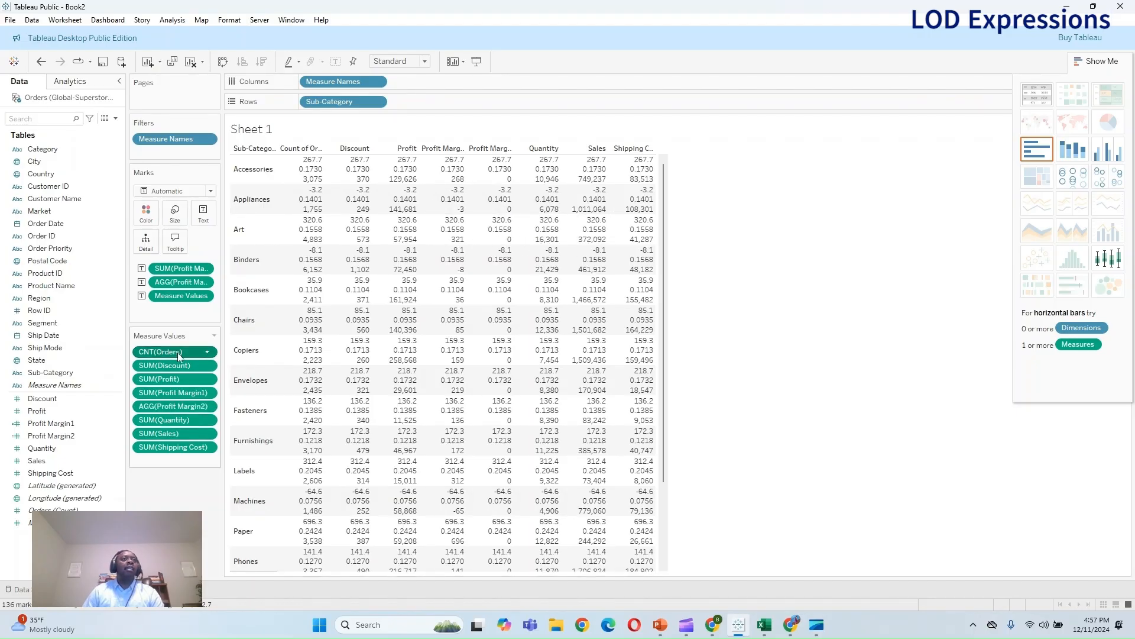
pyautogui.keyDown('shift'); pyautogui.click(170, 379); pyautogui.keyUp('shift')
pyautogui.moveTo(169, 378); pyautogui.dragTo(166, 506)
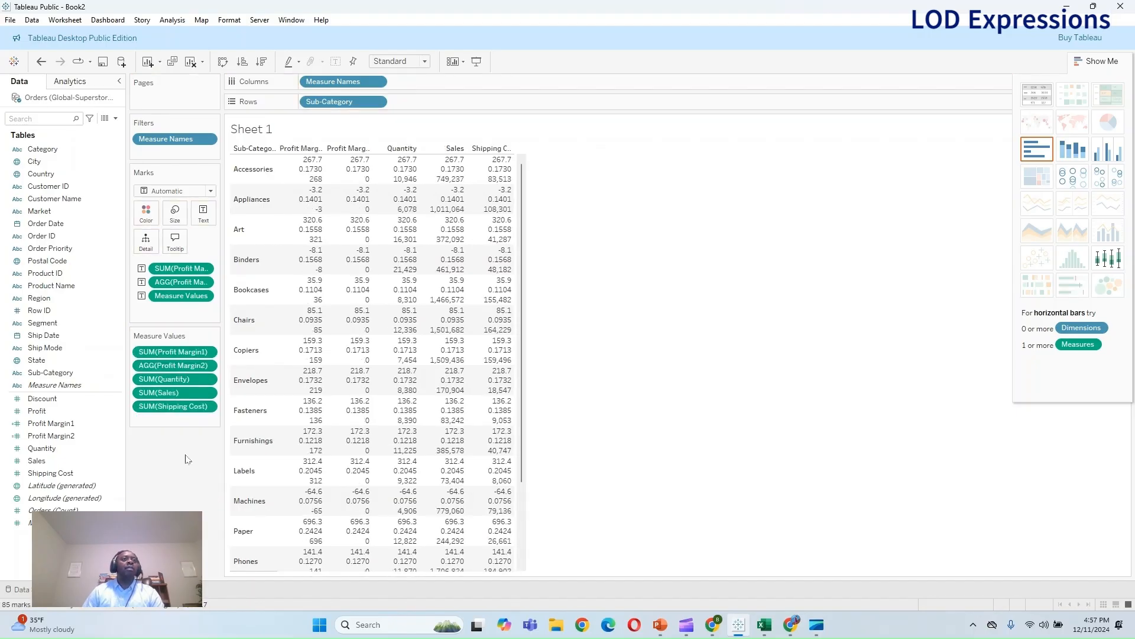
pyautogui.click(179, 379)
pyautogui.moveTo(178, 405); pyautogui.dragTo(185, 494)
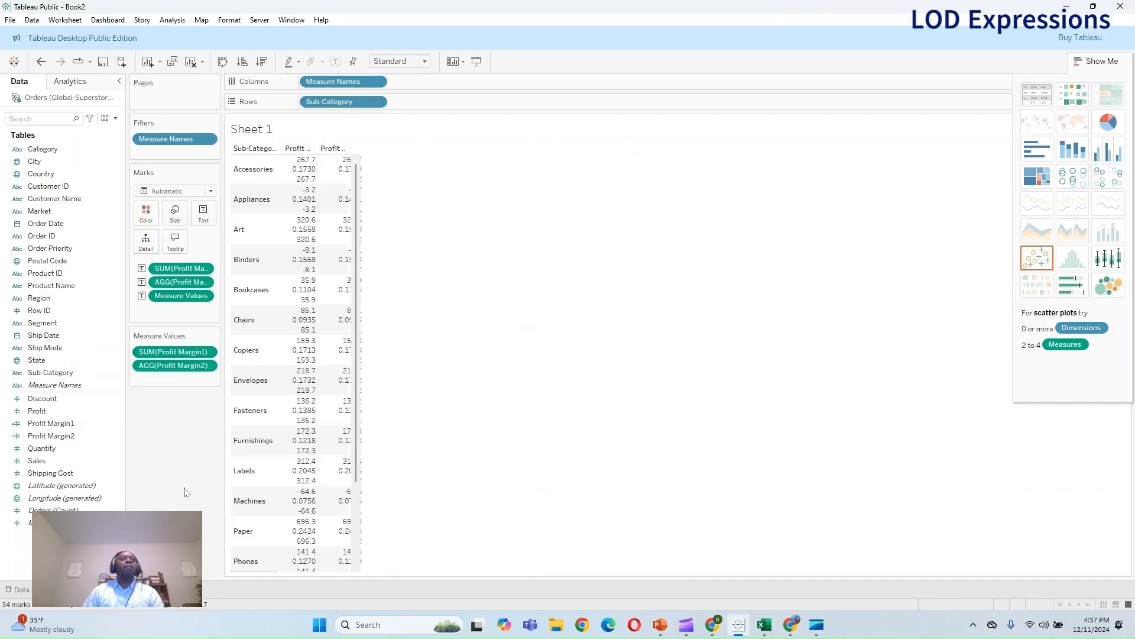
# Remove the separate Profit Margin1 and Profit Margin2 text marks, keeping only Measure Values as text
pyautogui.moveTo(177, 282); pyautogui.dragTo(186, 486)
pyautogui.moveTo(180, 270); pyautogui.dragTo(178, 450)
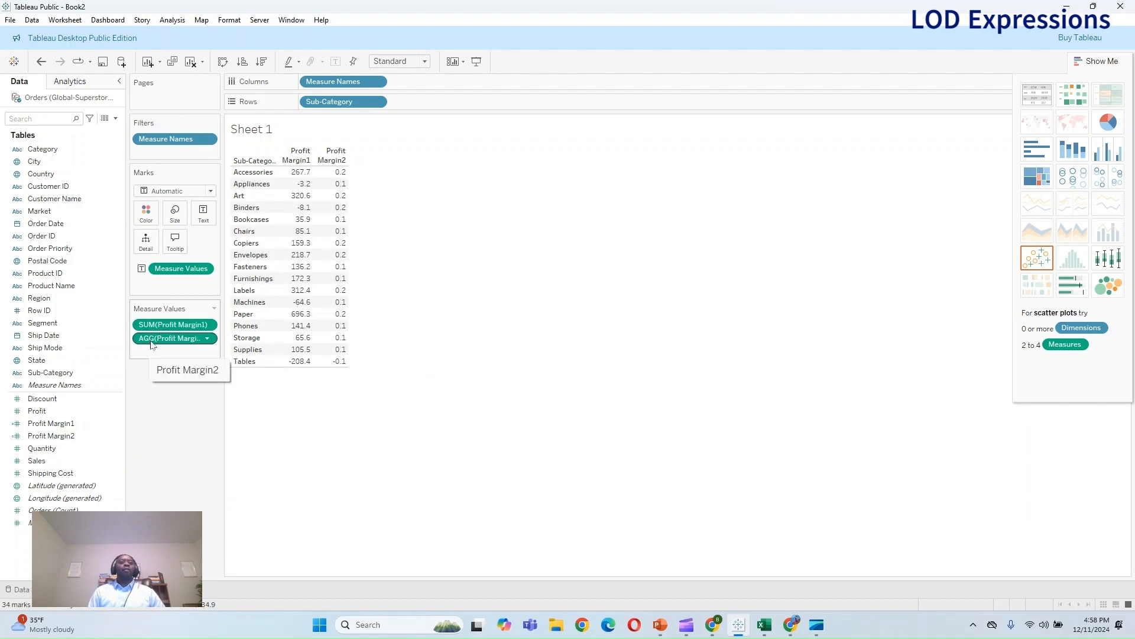
pyautogui.click(117, 462)
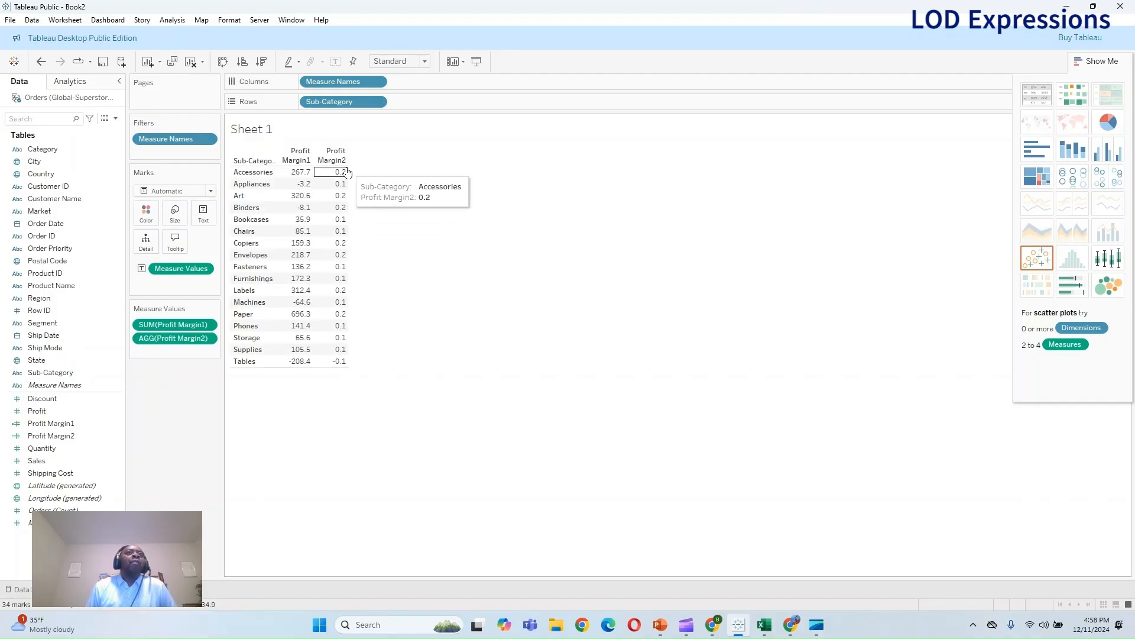
# Try adding a grand total row to the profit margin table, and undo it
pyautogui.click(70, 81)
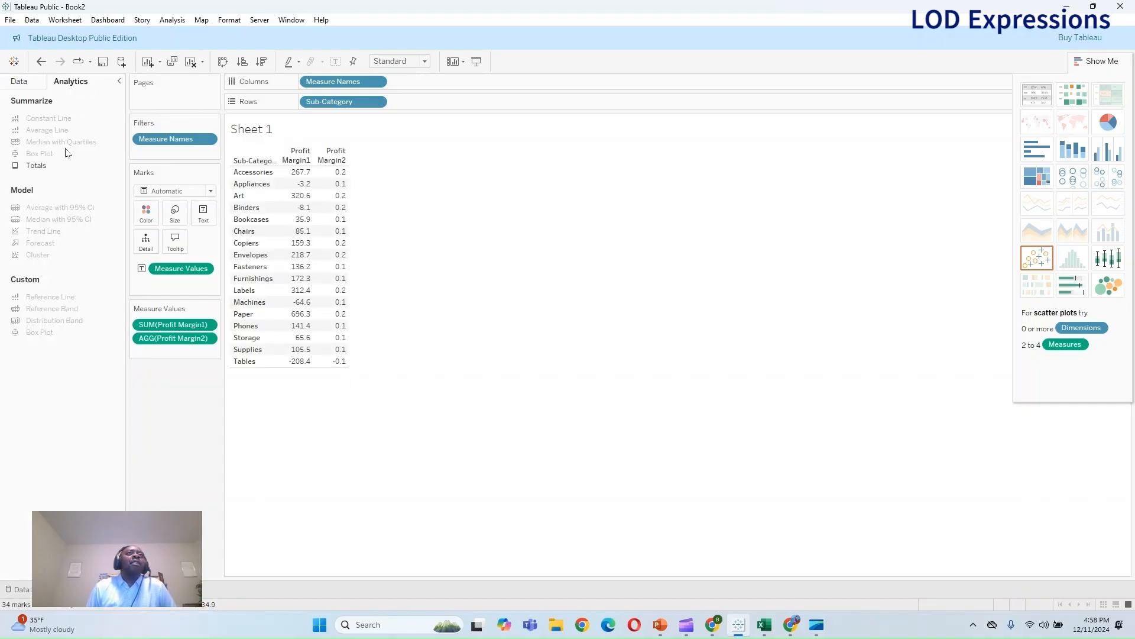
pyautogui.moveTo(36, 165); pyautogui.dragTo(405, 171)
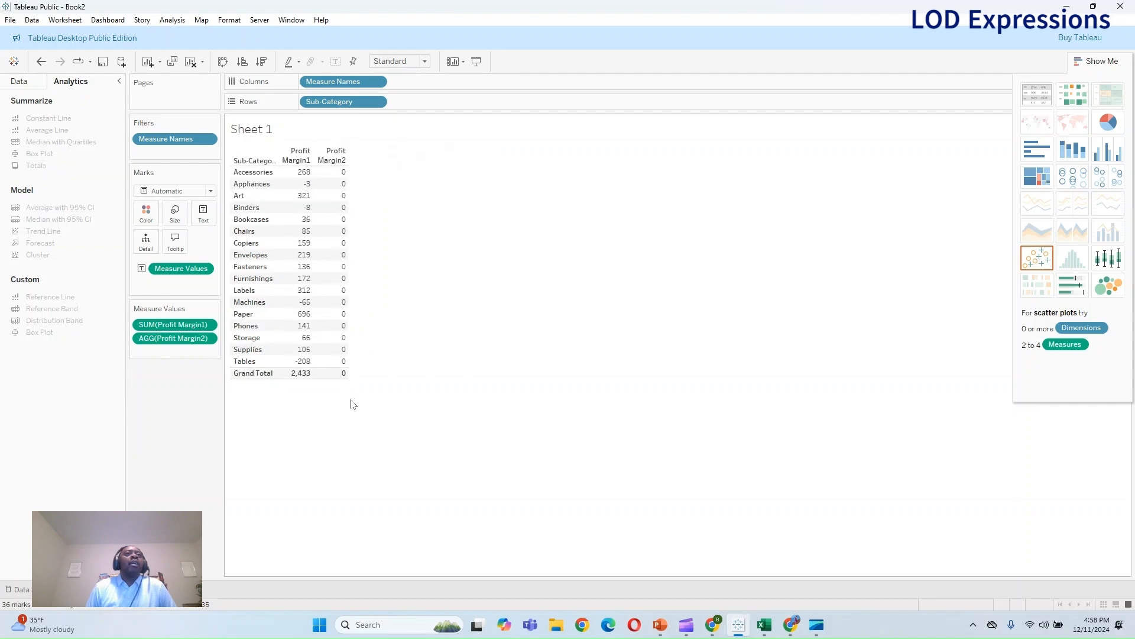
pyautogui.click(40, 61)
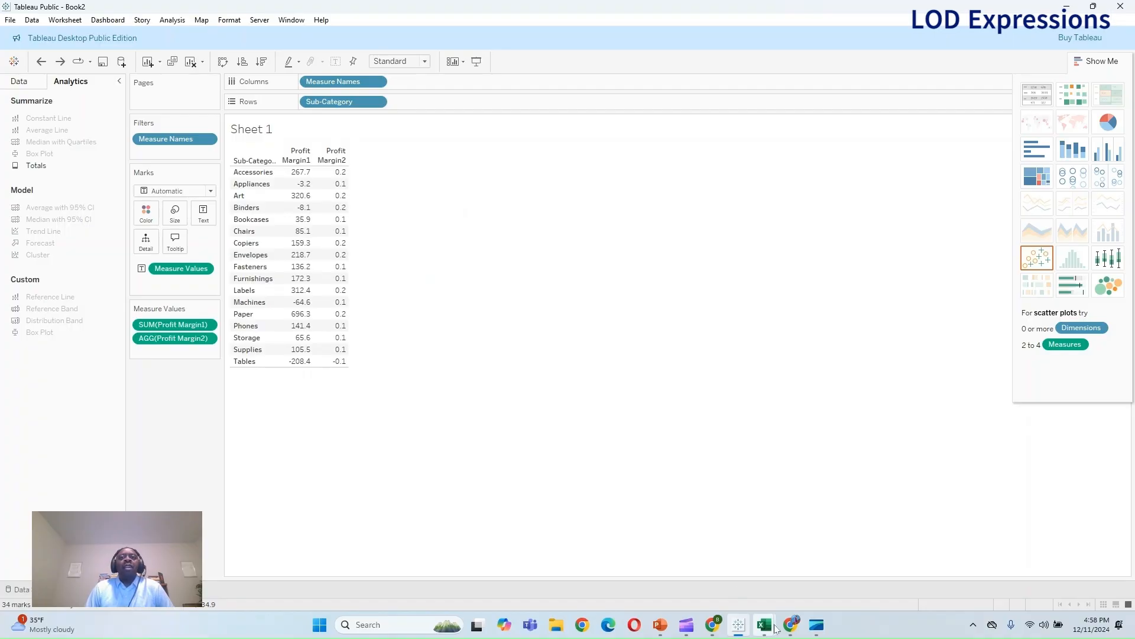
# Switch to the Profit_Calculation.xlsx workbook in Excel and enter the header "Row Level" in D1
pyautogui.moveTo(764, 625)
pyautogui.click(807, 586)
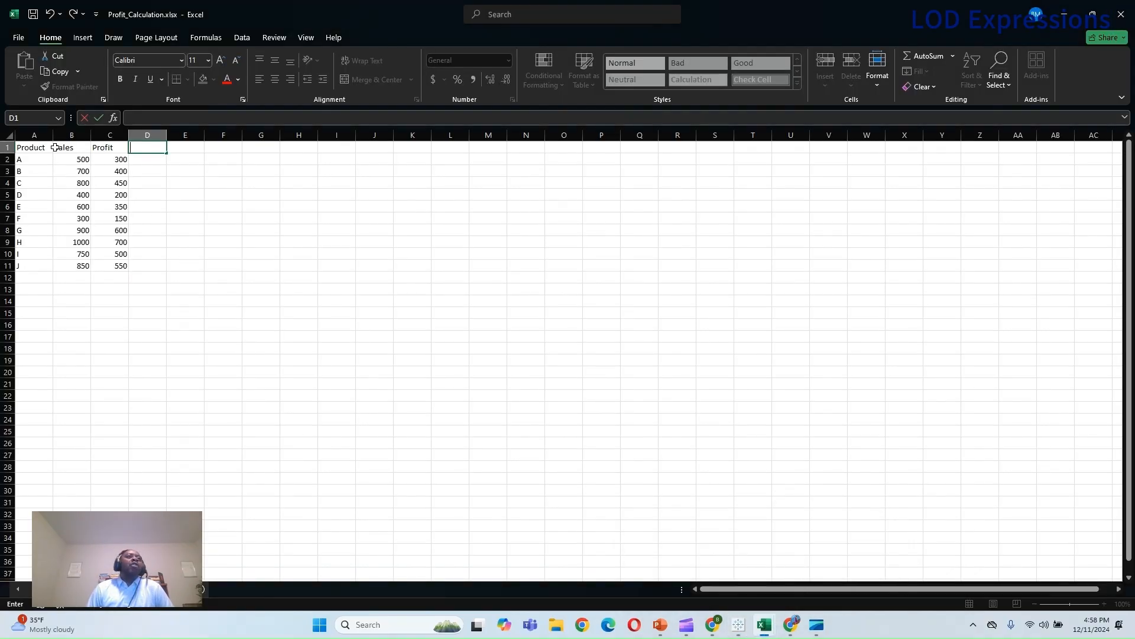
pyautogui.moveTo(36, 164); pyautogui.dragTo(101, 261)
pyautogui.click(154, 150)
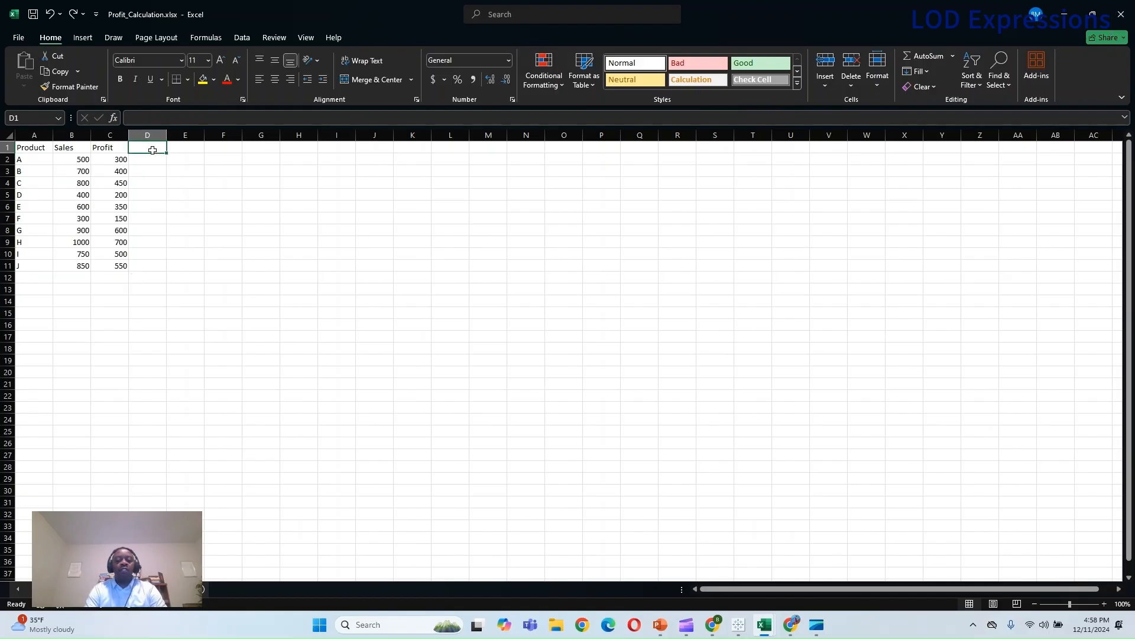
pyautogui.write('Row Level')
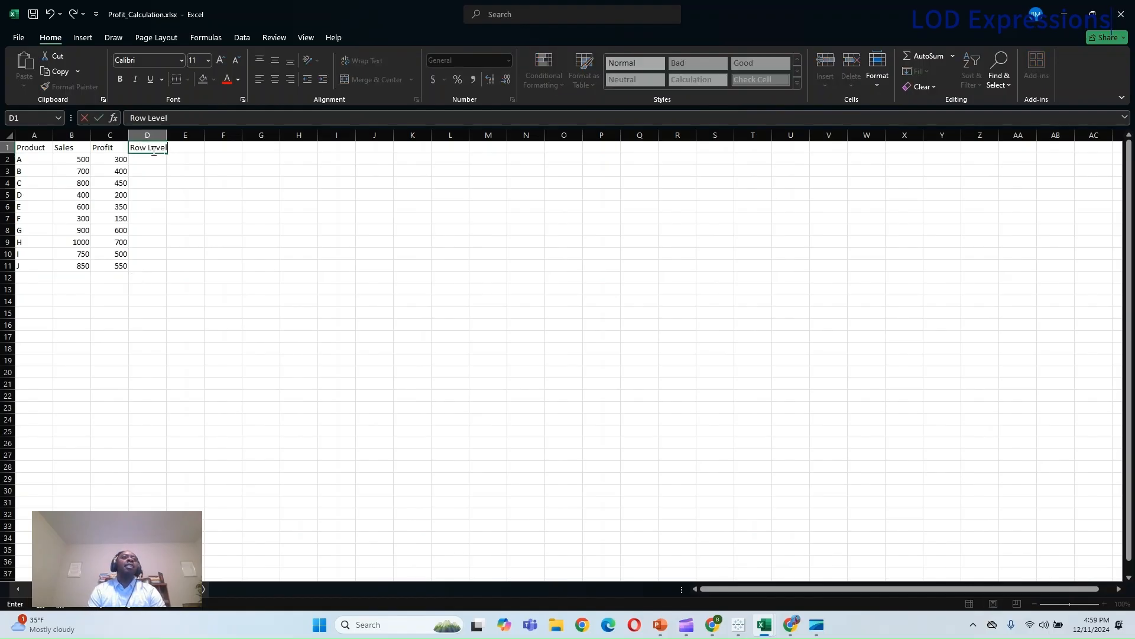
pyautogui.press('Return')
# Calculate profit divided by sales in D2 with =C2/B2 and fill the formula down to D11
pyautogui.write('=')
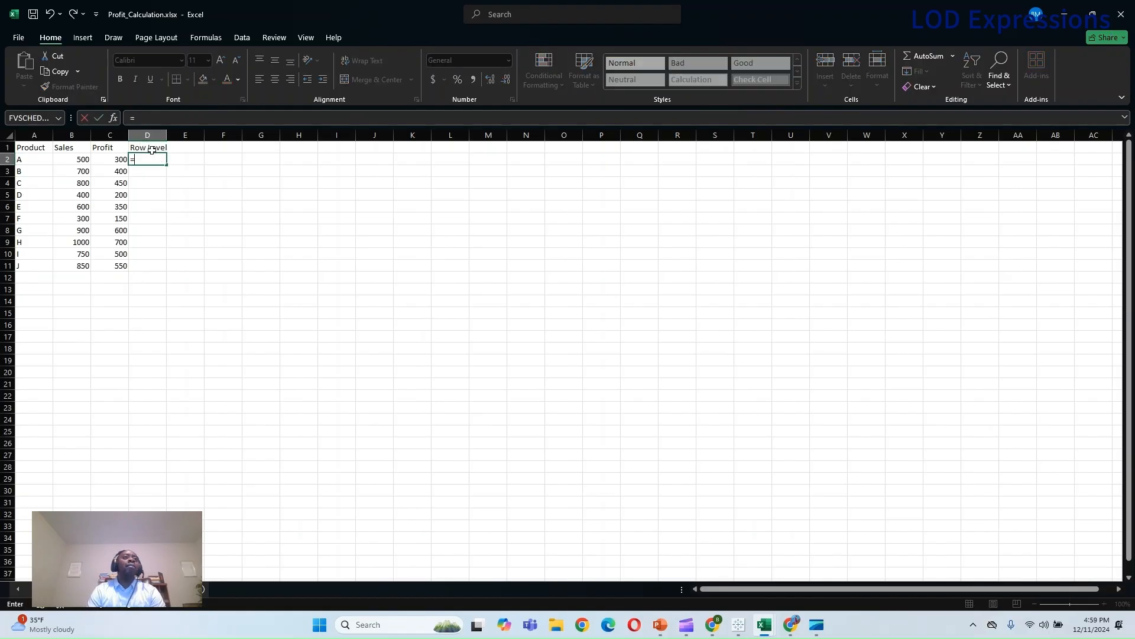
pyautogui.press('Left')
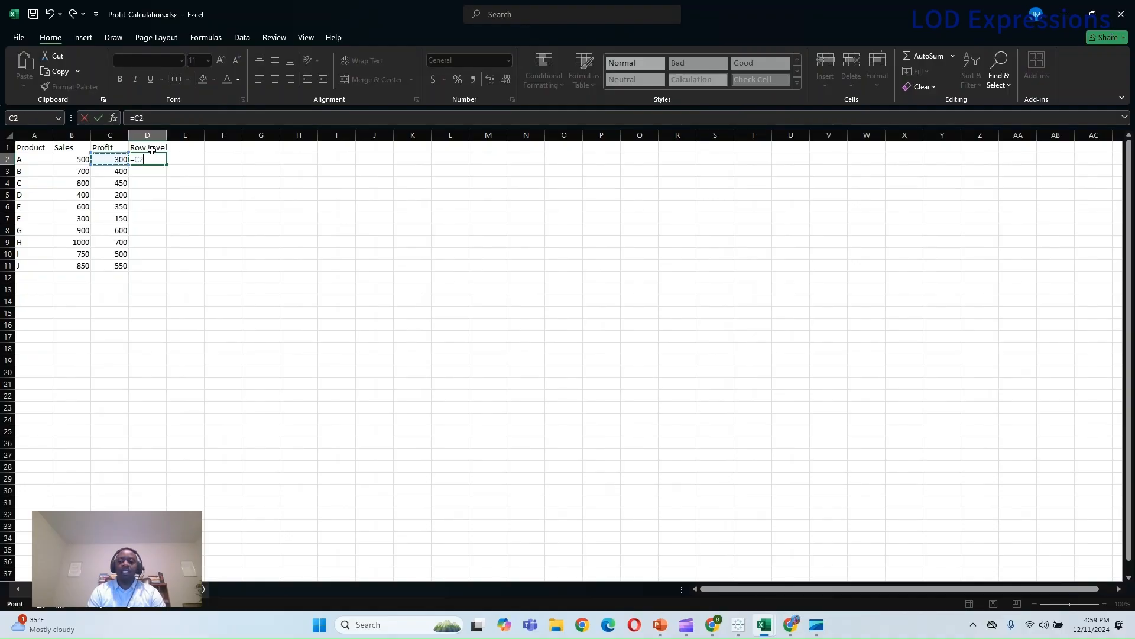
pyautogui.write('/')
pyautogui.press('Left')
pyautogui.press('Left')
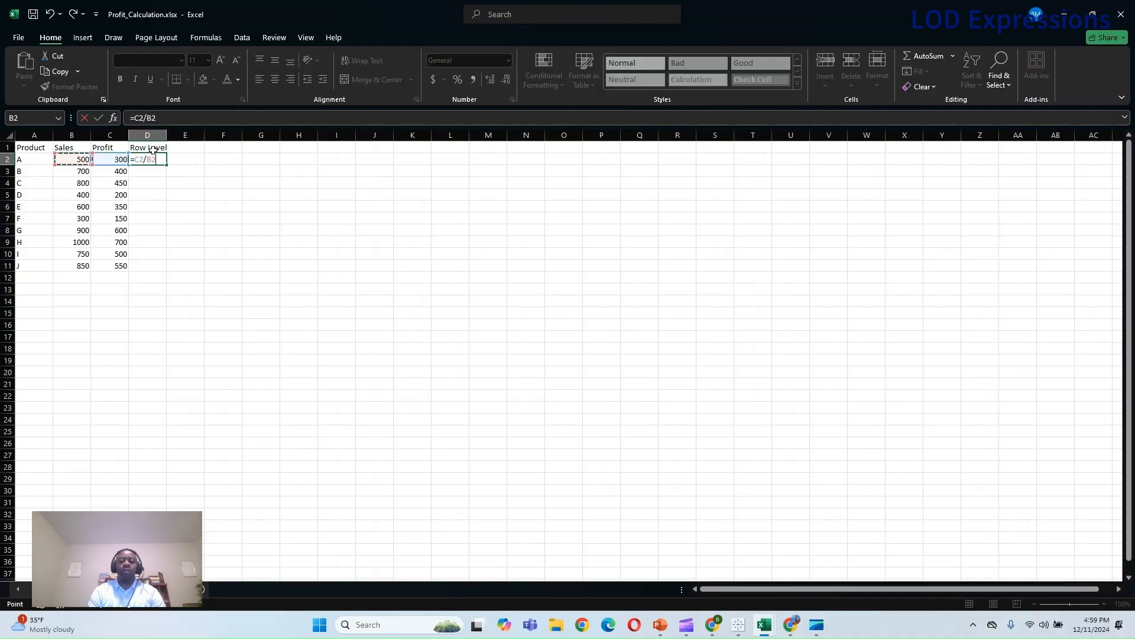
pyautogui.press('Return')
pyautogui.press('Up')
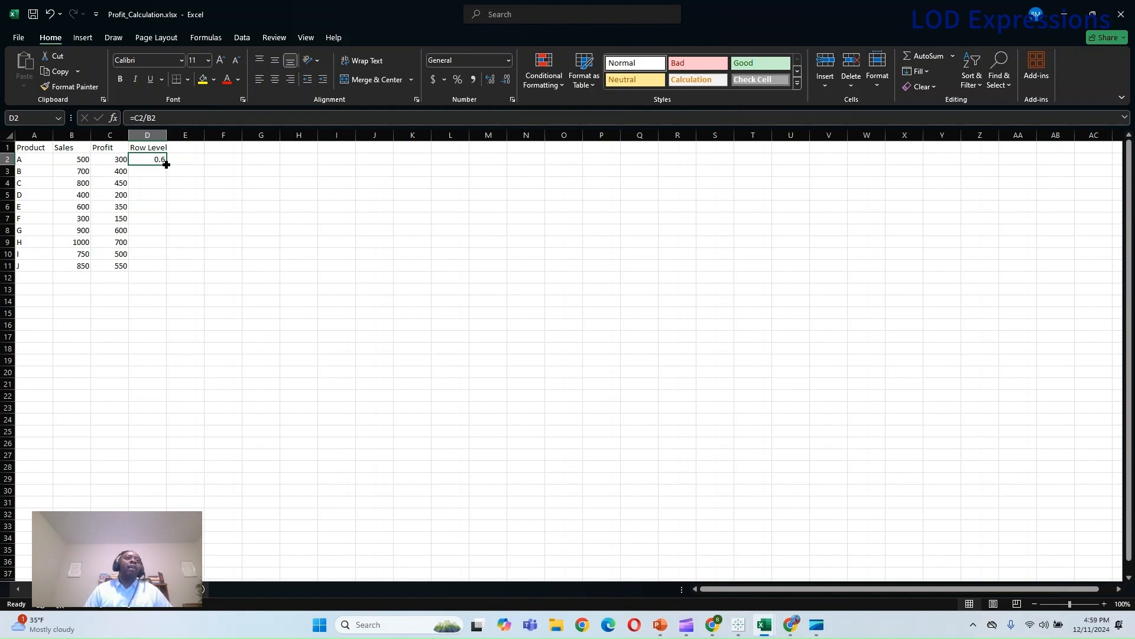
pyautogui.moveTo(166, 166); pyautogui.dragTo(167, 271)
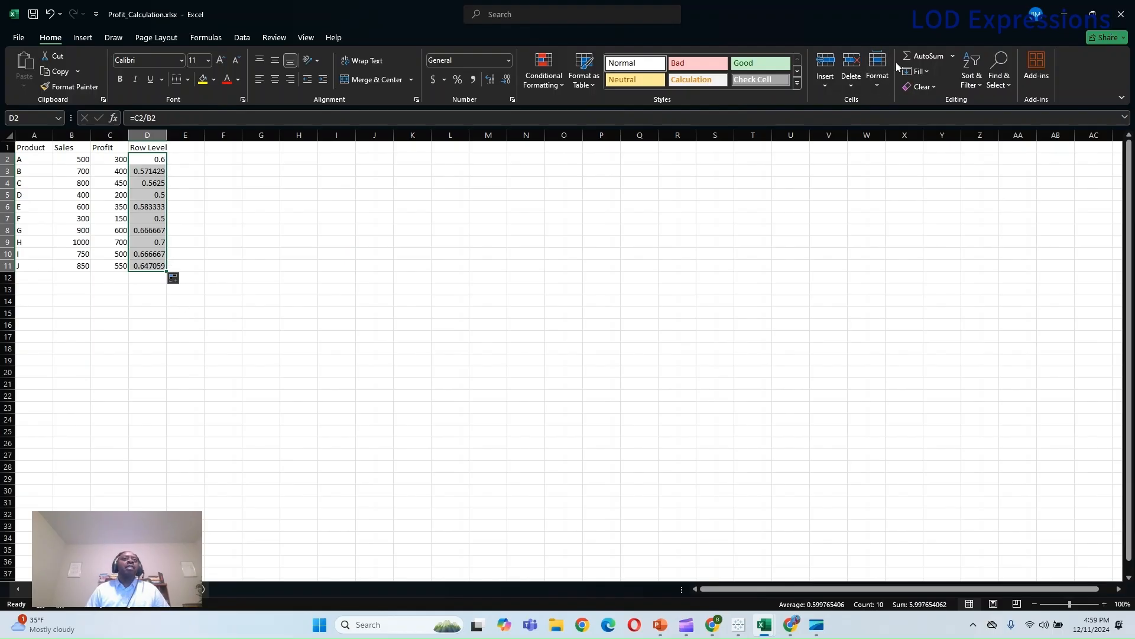
# Total the Row Level values D2:D11 in D12 and enter the label "AGG Level" in G12
pyautogui.click(921, 57)
pyautogui.click(147, 278)
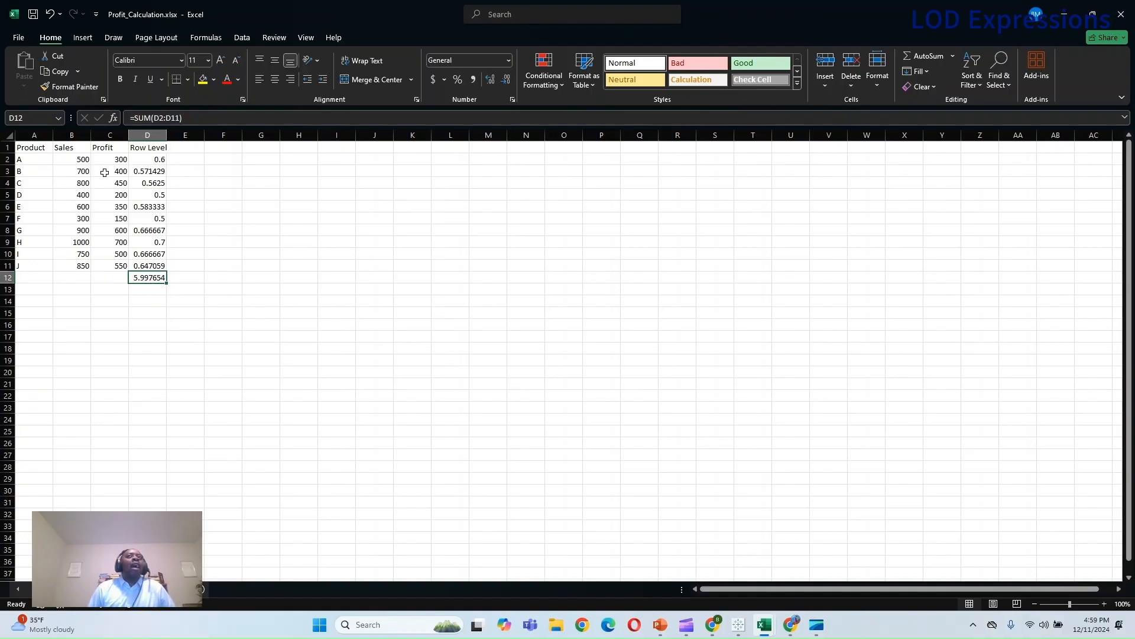
pyautogui.click(271, 277)
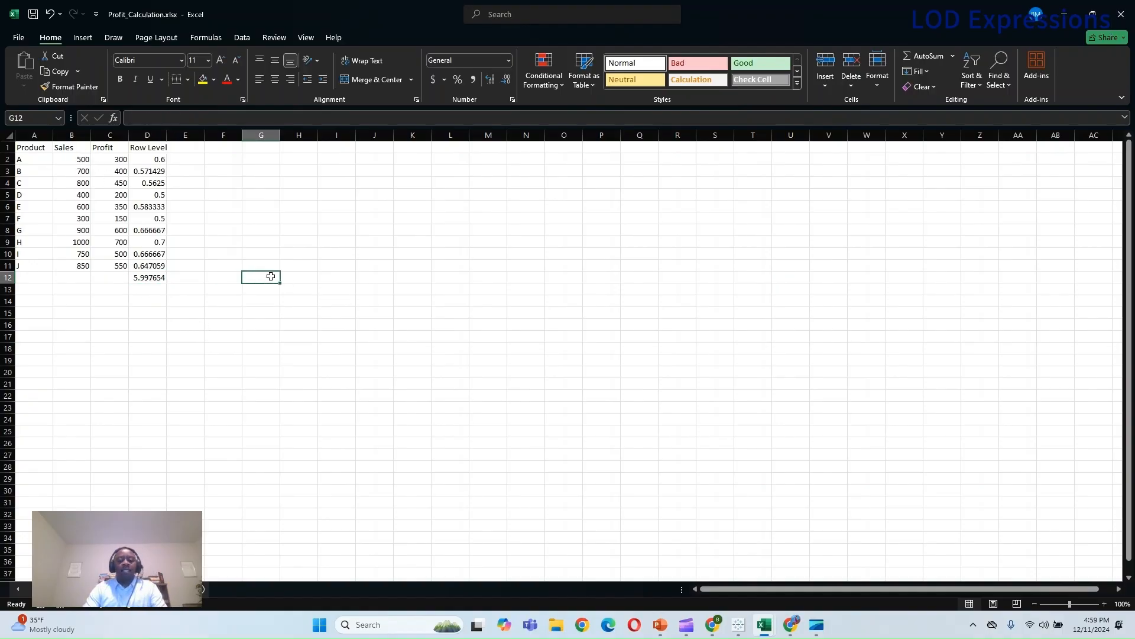
pyautogui.write('AGG Level')
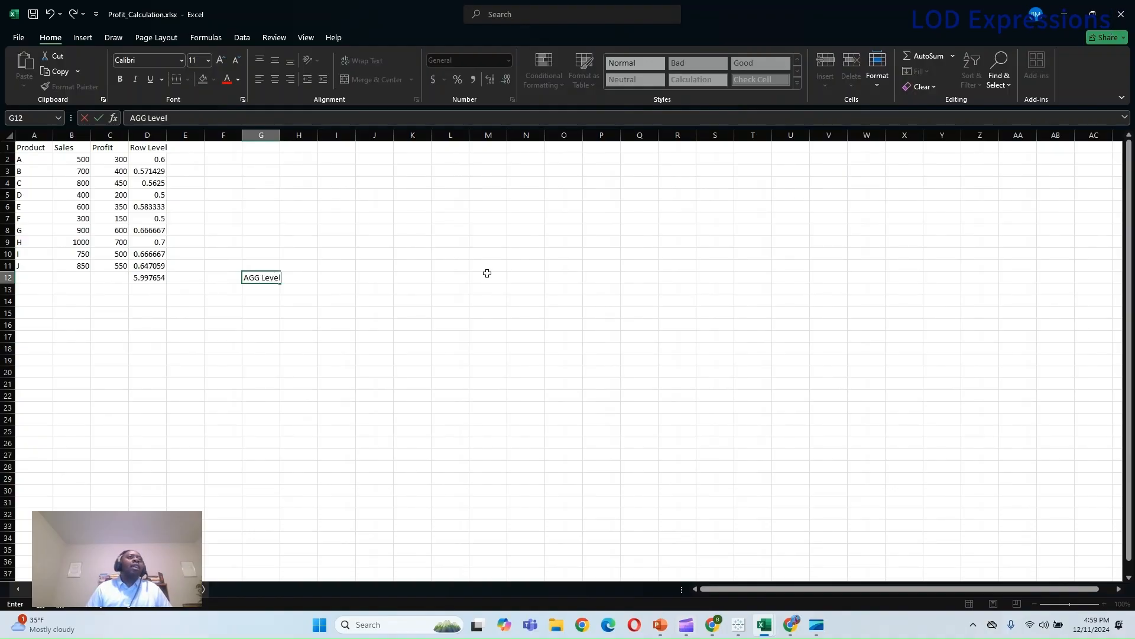
# Sum the Sales values B2:B11 in B12 and the Profit values C2:C11 in C12
pyautogui.moveTo(83, 159); pyautogui.dragTo(83, 266)
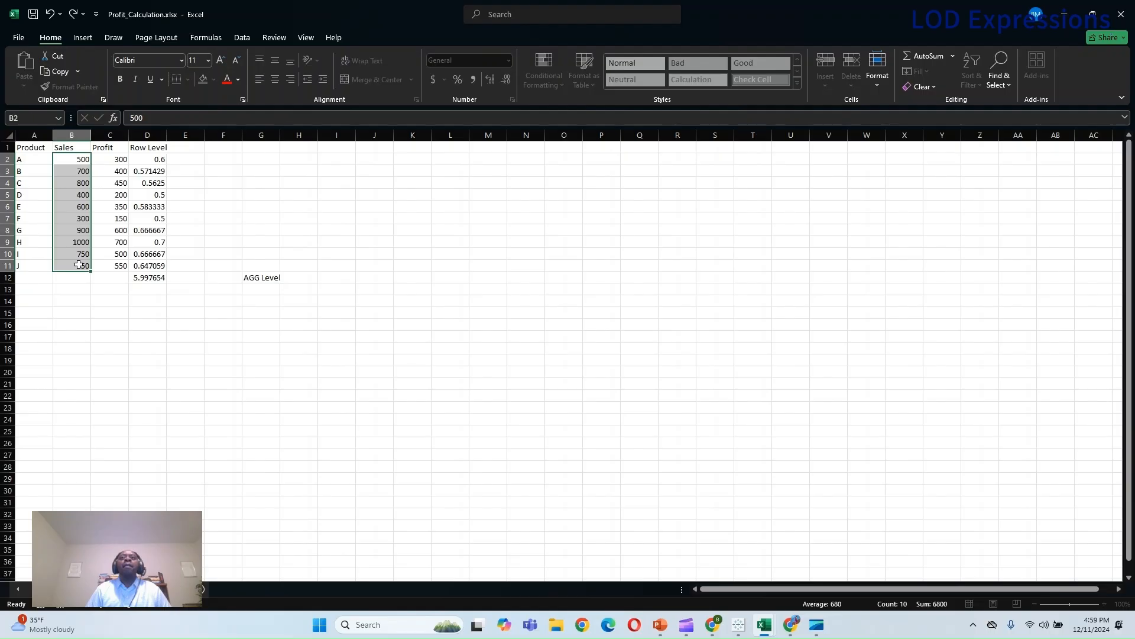
pyautogui.click(916, 56)
pyautogui.moveTo(121, 159); pyautogui.dragTo(121, 266)
pyautogui.click(931, 55)
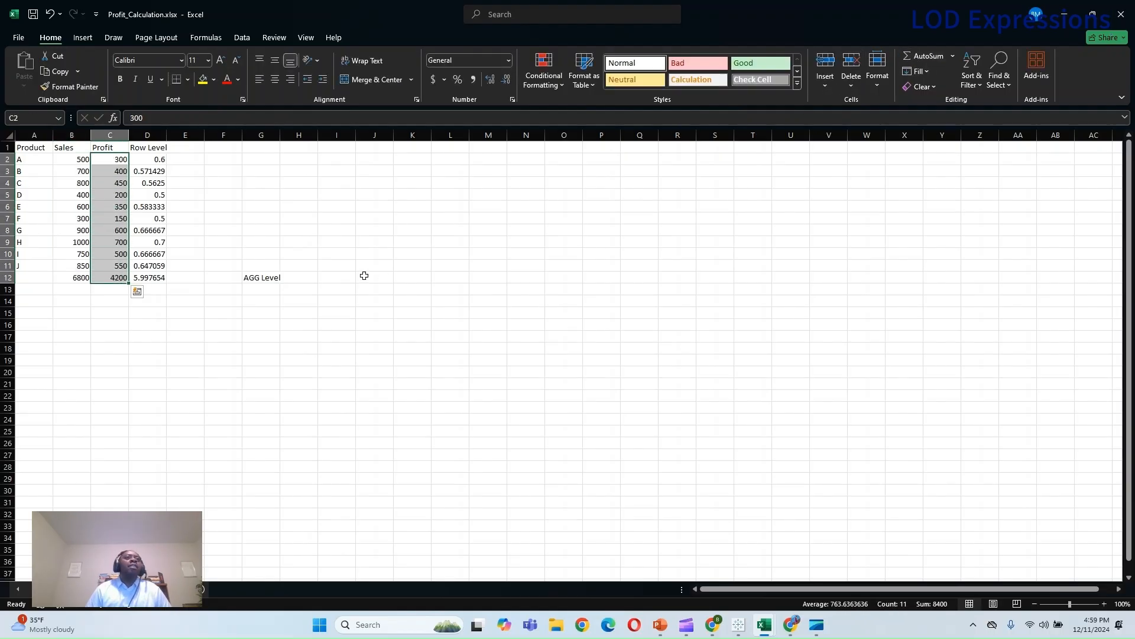
# Calculate the aggregate profit ratio in H12 with =C12/B12 and compare its formula with the Row Level total in D12
pyautogui.click(301, 278)
pyautogui.write('=')
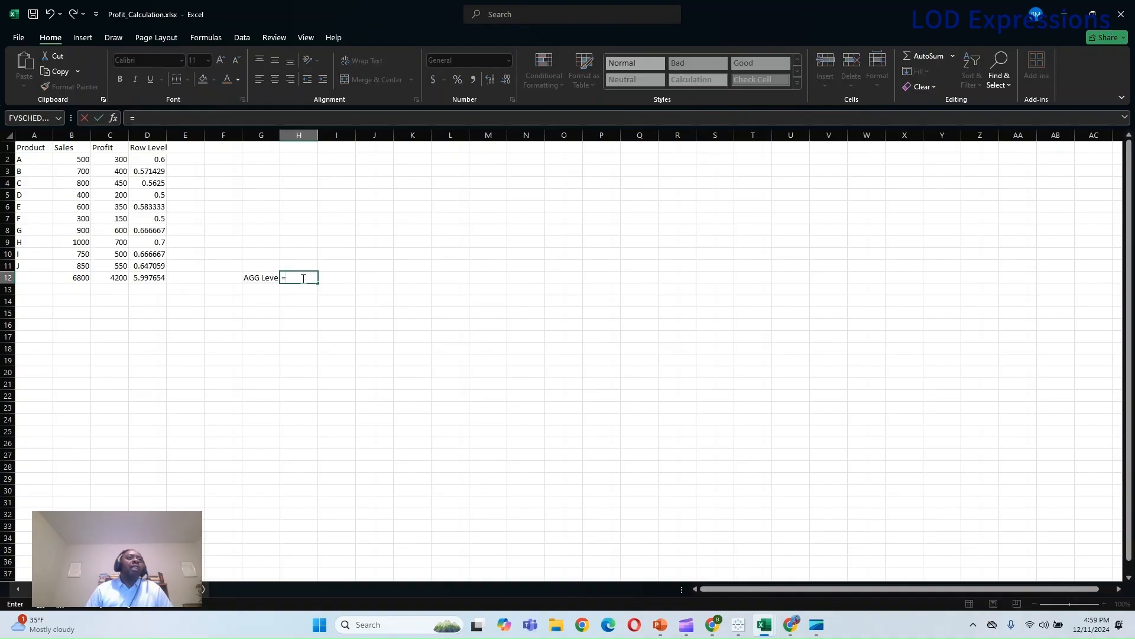
pyautogui.click(118, 278)
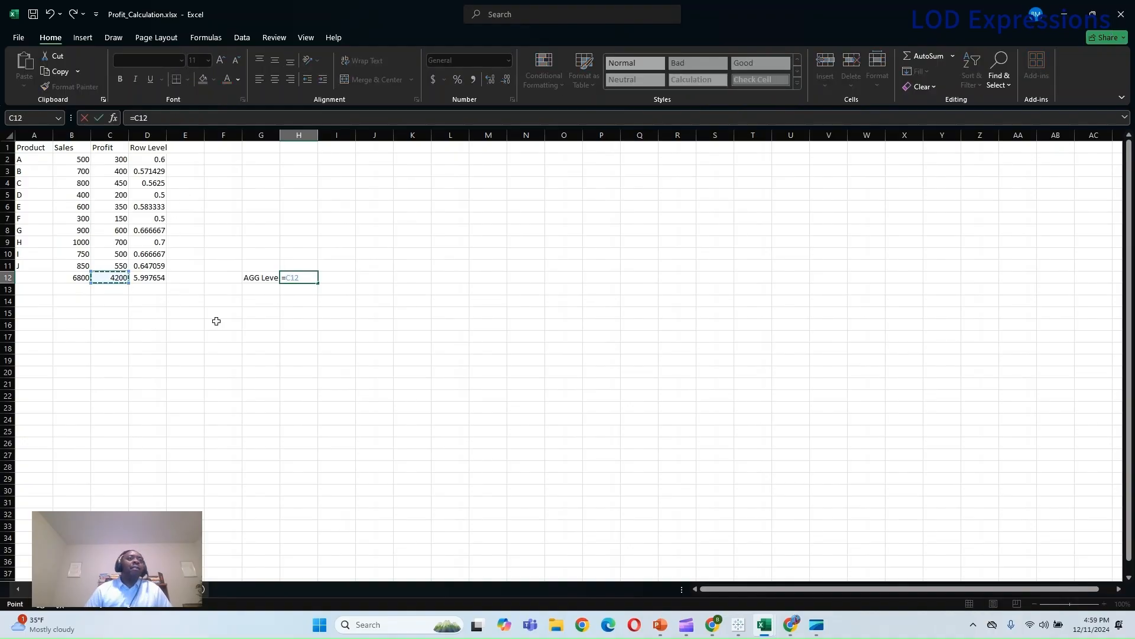
pyautogui.write('/')
pyautogui.click(79, 278)
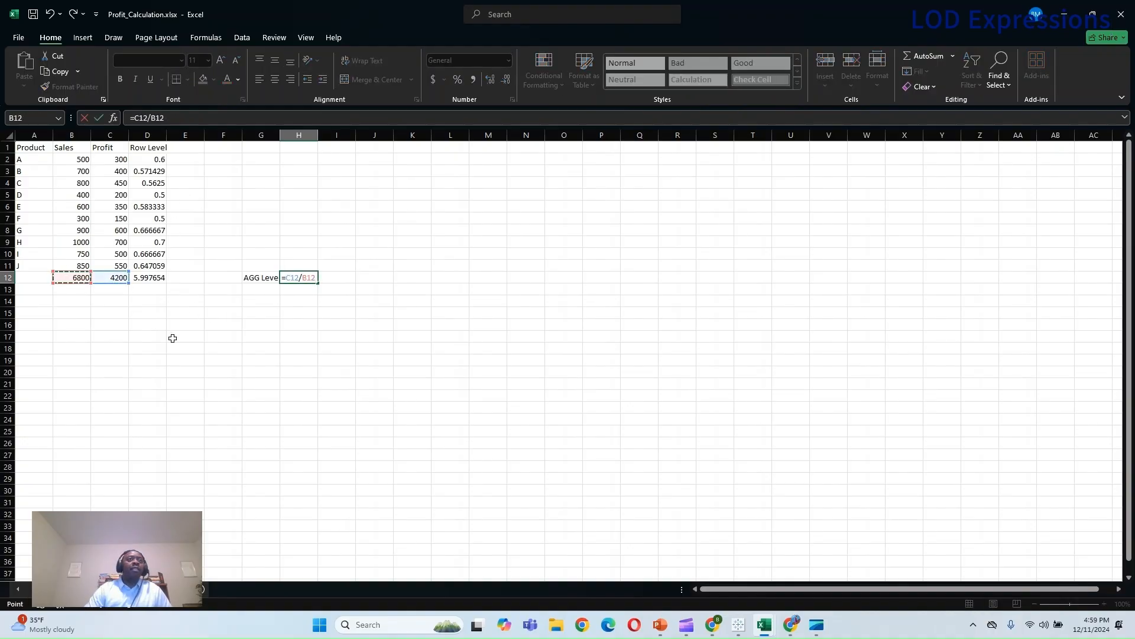
pyautogui.press('Return')
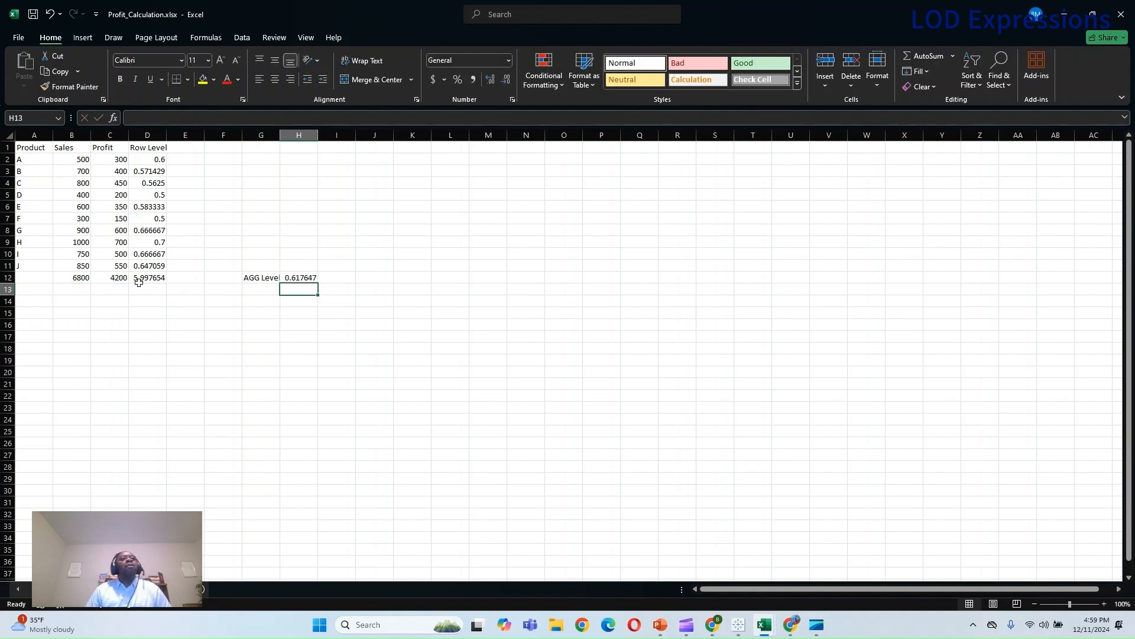
pyautogui.click(141, 280)
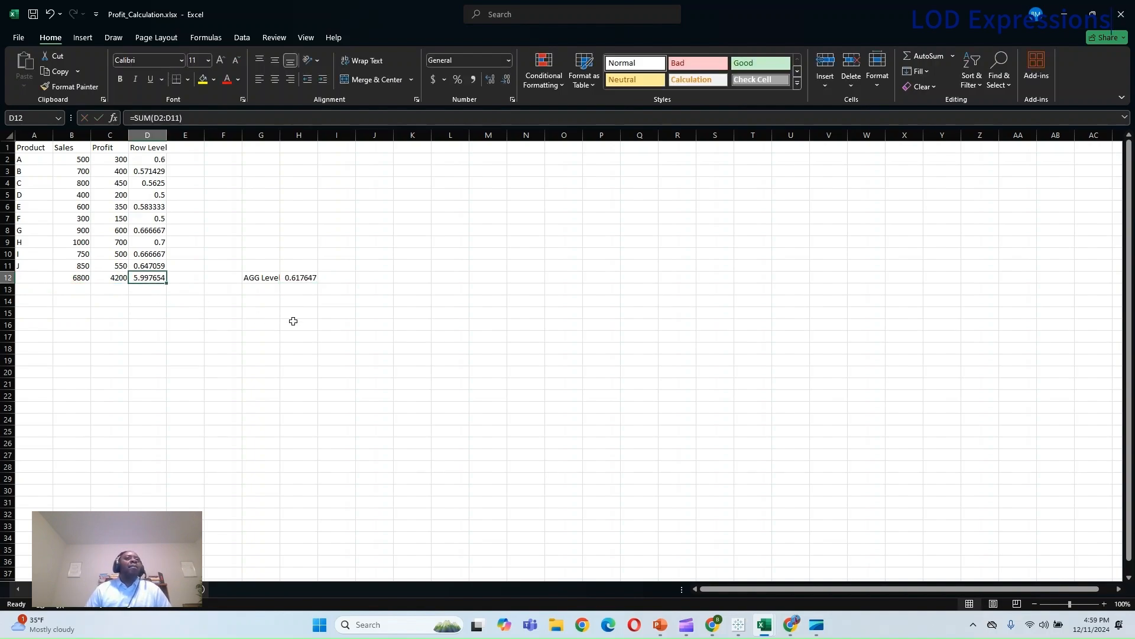
pyautogui.click(299, 283)
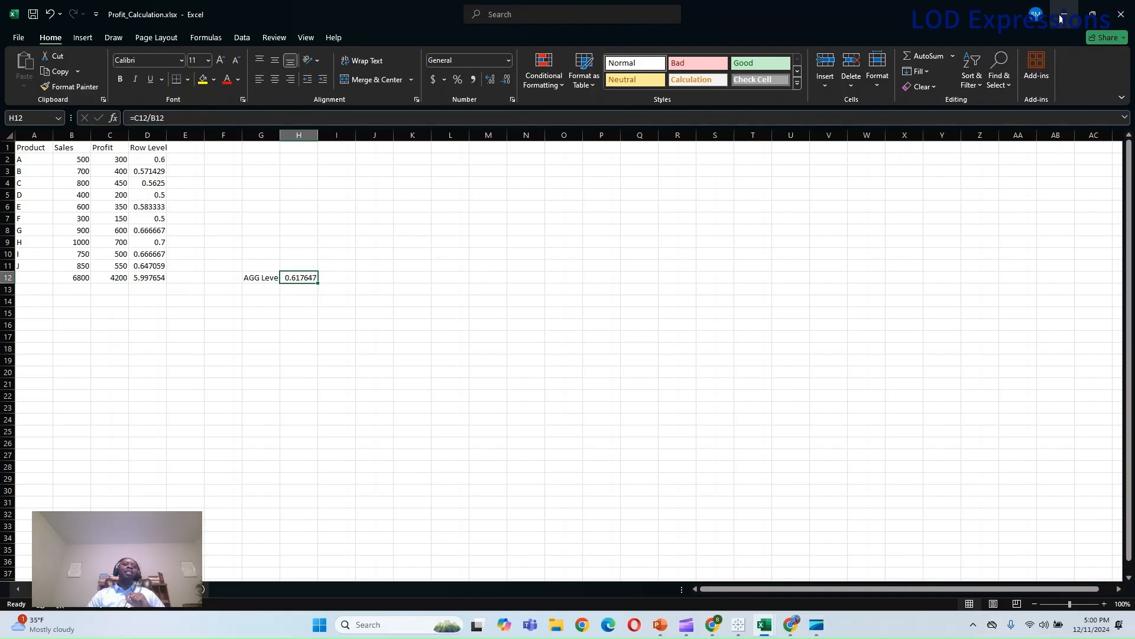
# Switch to PowerPoint to view the Tableau Level of Detail Expressions slide, return to Tableau and hide the screen-sharing notice
pyautogui.click(744, 629)
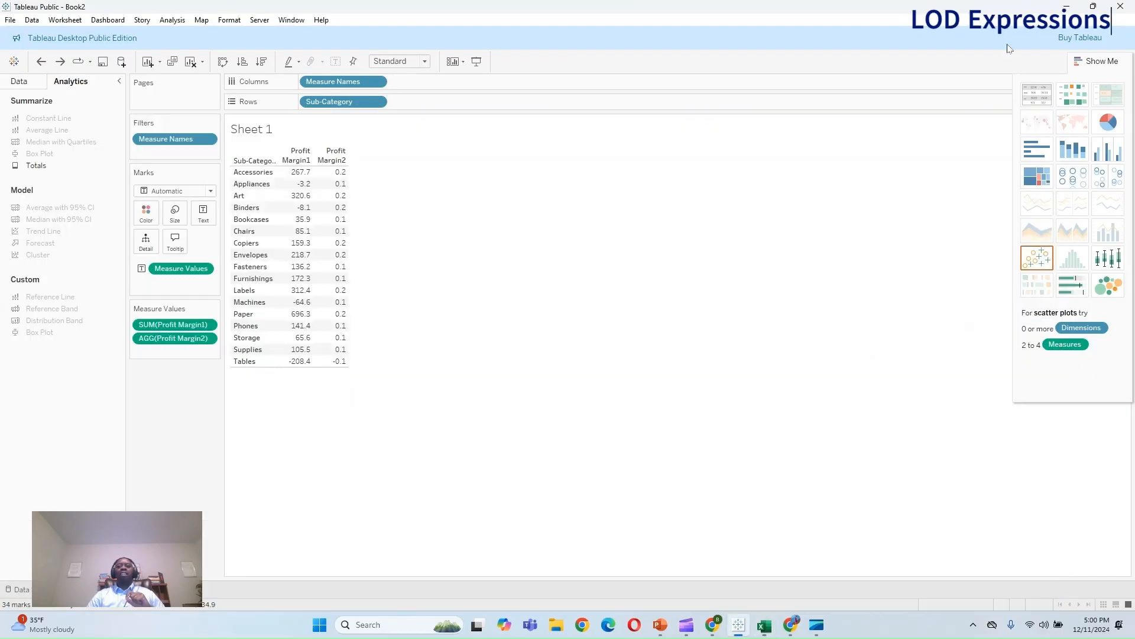
pyautogui.click(661, 624)
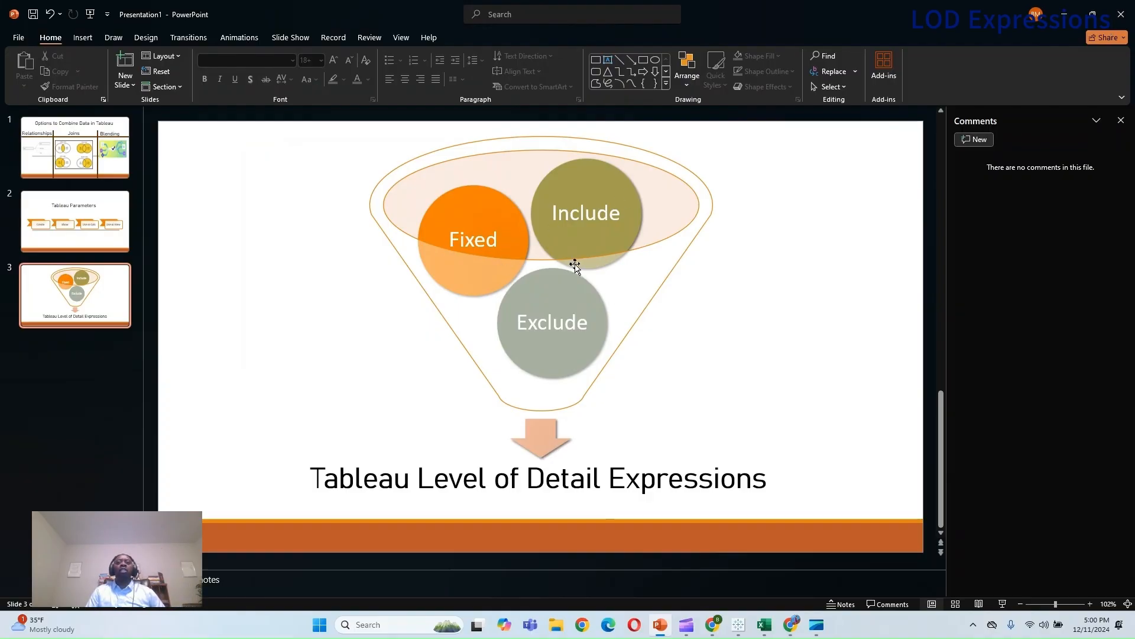
pyautogui.click(1064, 14)
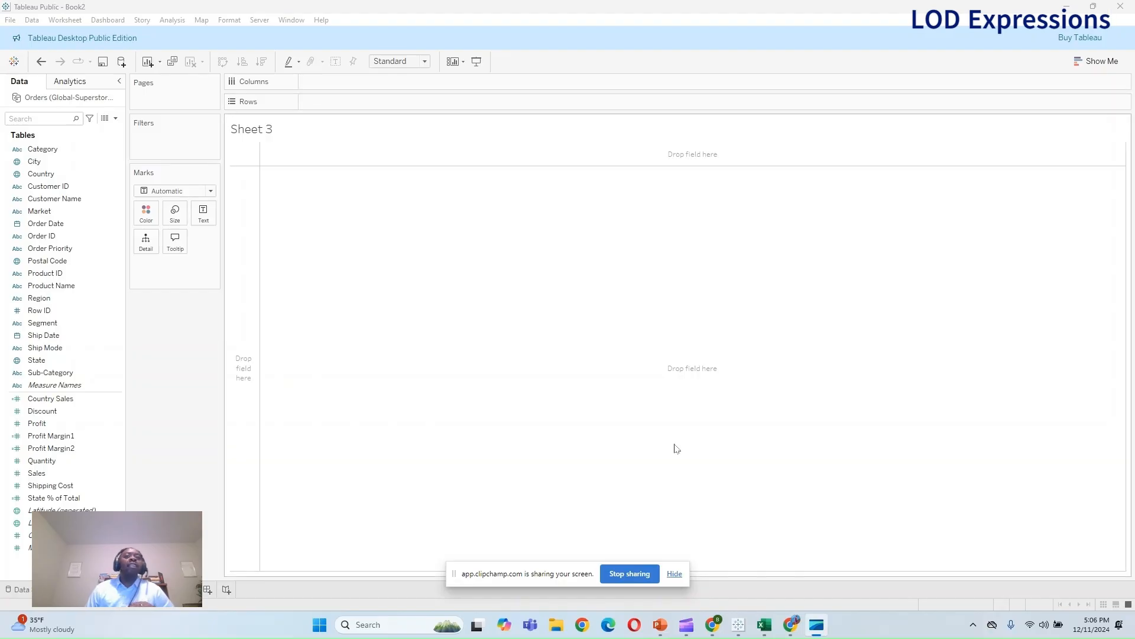
pyautogui.click(674, 573)
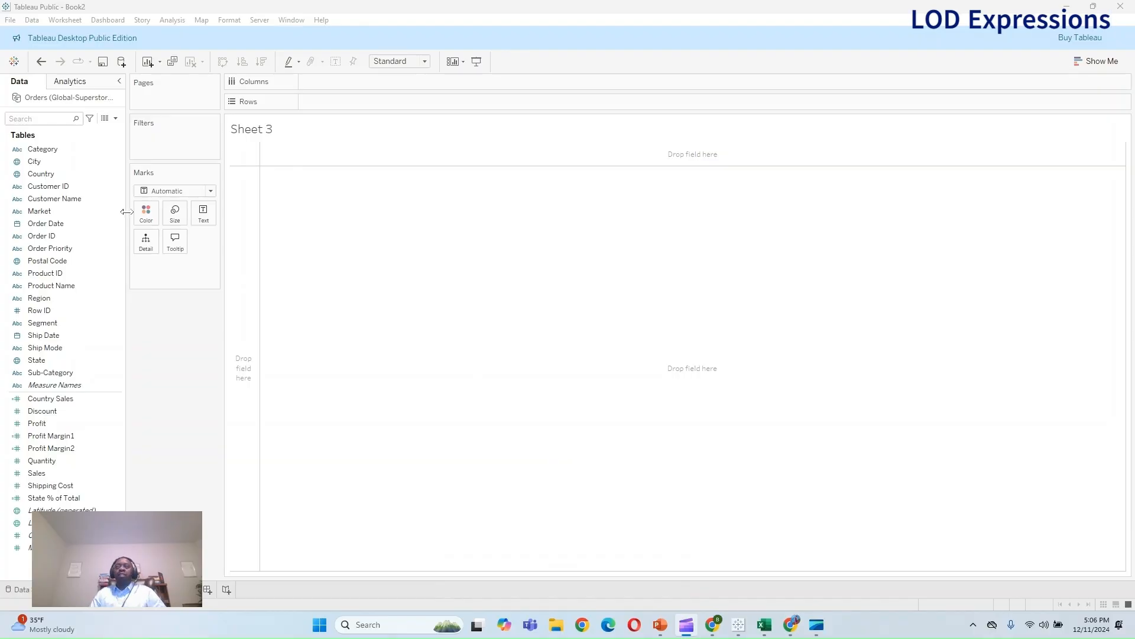
pyautogui.click(88, 202)
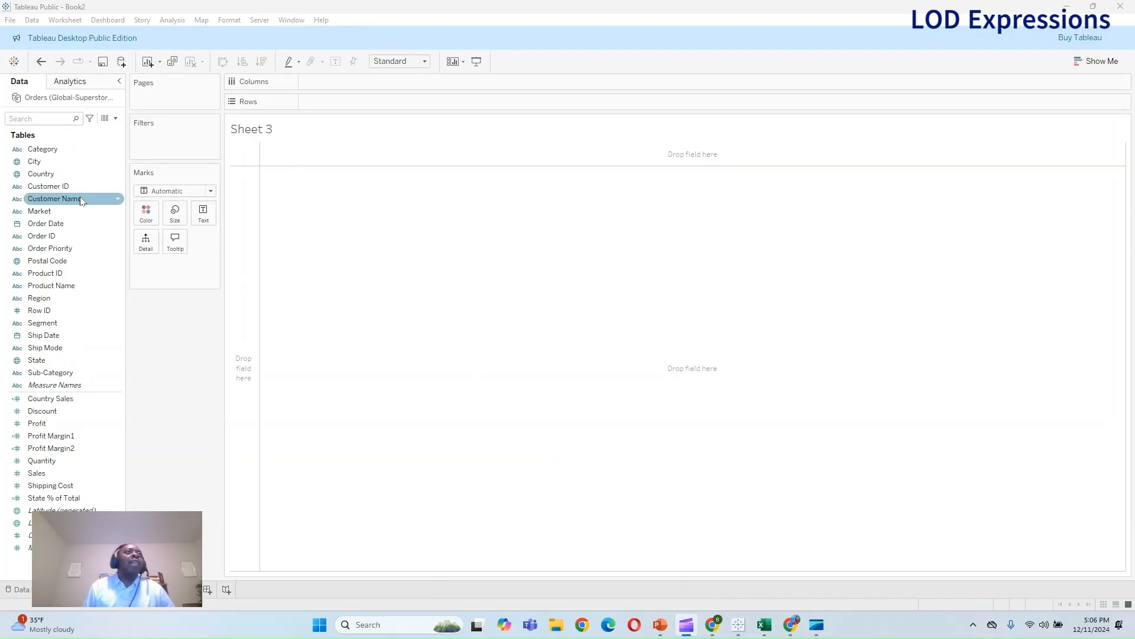
pyautogui.press('Up')
pyautogui.press('Up')
pyautogui.press('Up')
pyautogui.press('Up')
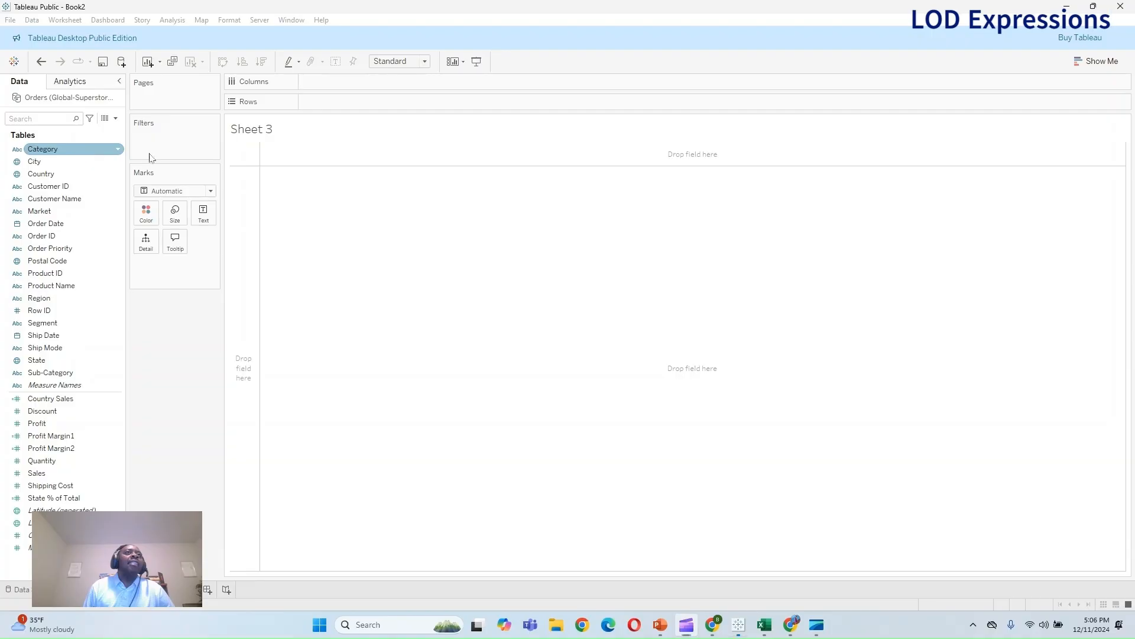
pyautogui.moveTo(65, 149); pyautogui.dragTo(202, 322)
pyautogui.press('Down')
pyautogui.press('Down')
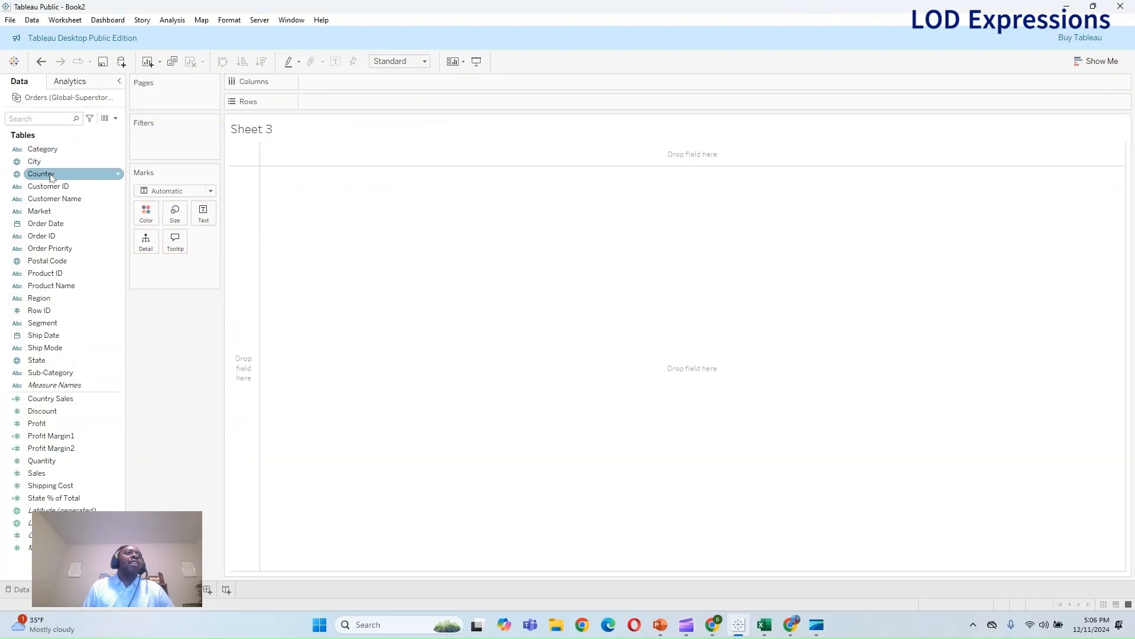
# Add a Country filter to Sheet 3 that keeps only United States, finding it with the search text "unit"
pyautogui.moveTo(42, 174); pyautogui.dragTo(192, 132)
pyautogui.scroll(-5, 491, 290)
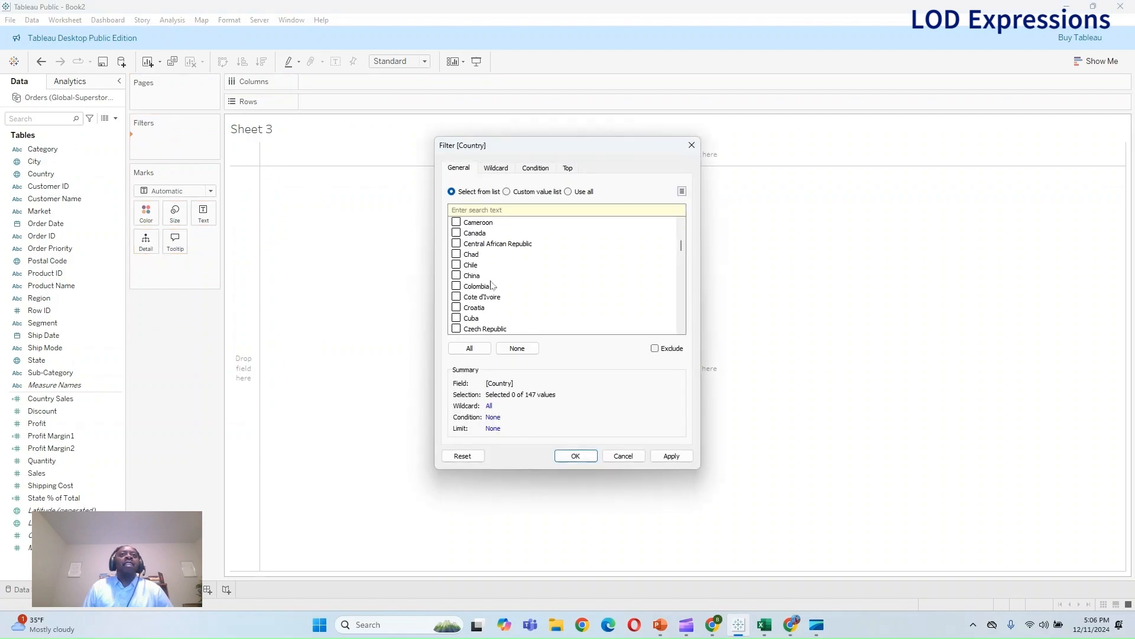
pyautogui.scroll(-3, 491, 290)
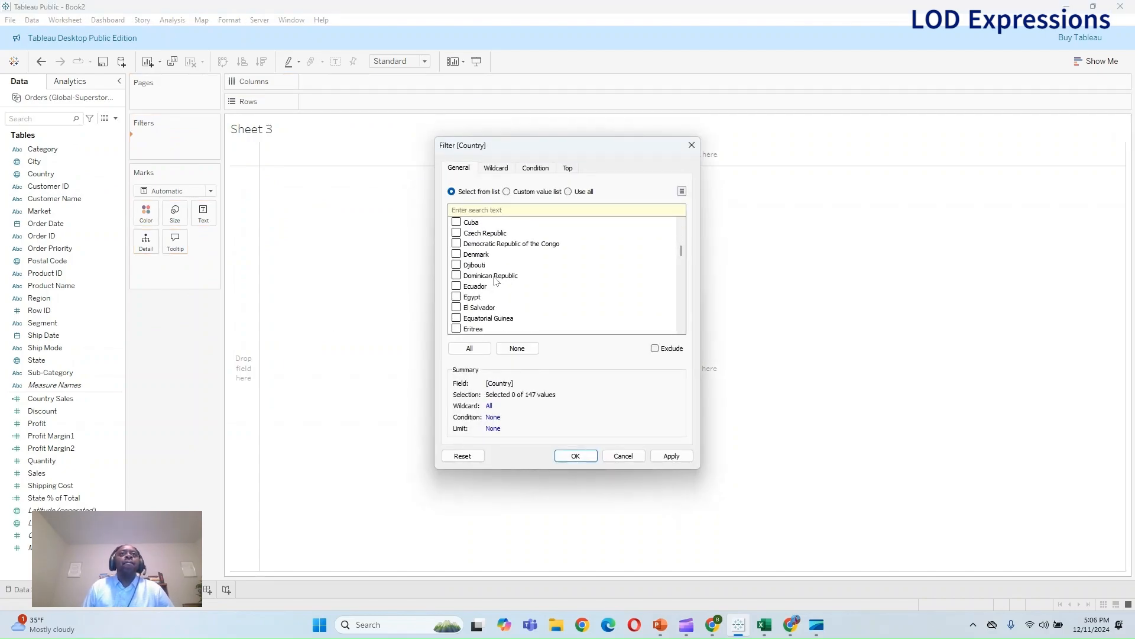
pyautogui.scroll(-5, 496, 281)
pyautogui.scroll(-15, 494, 295)
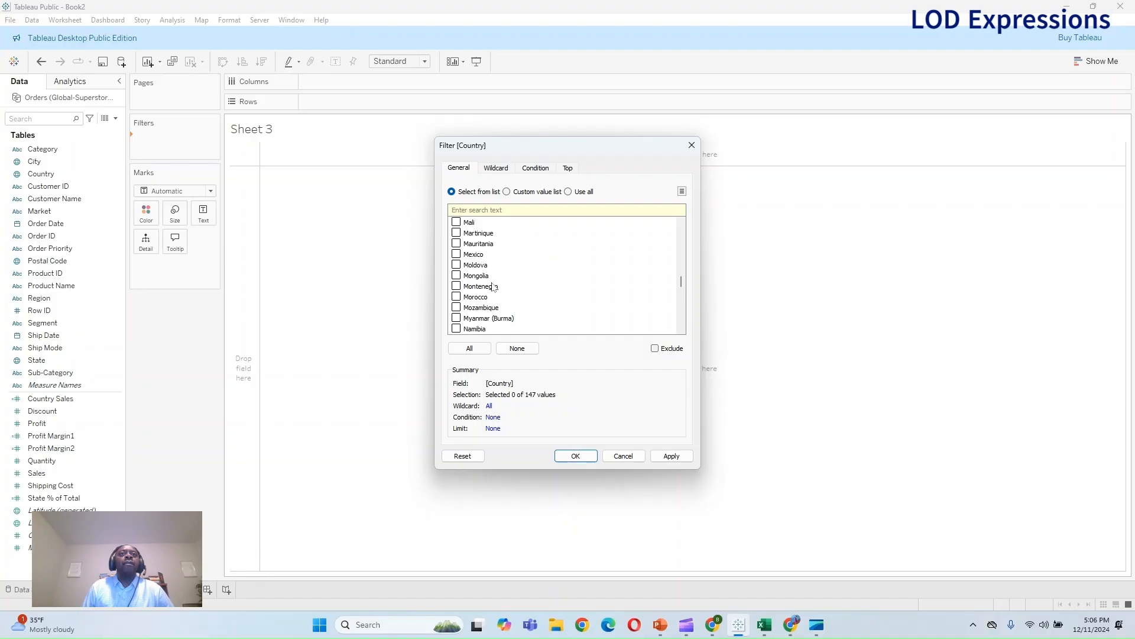
pyautogui.click(494, 209)
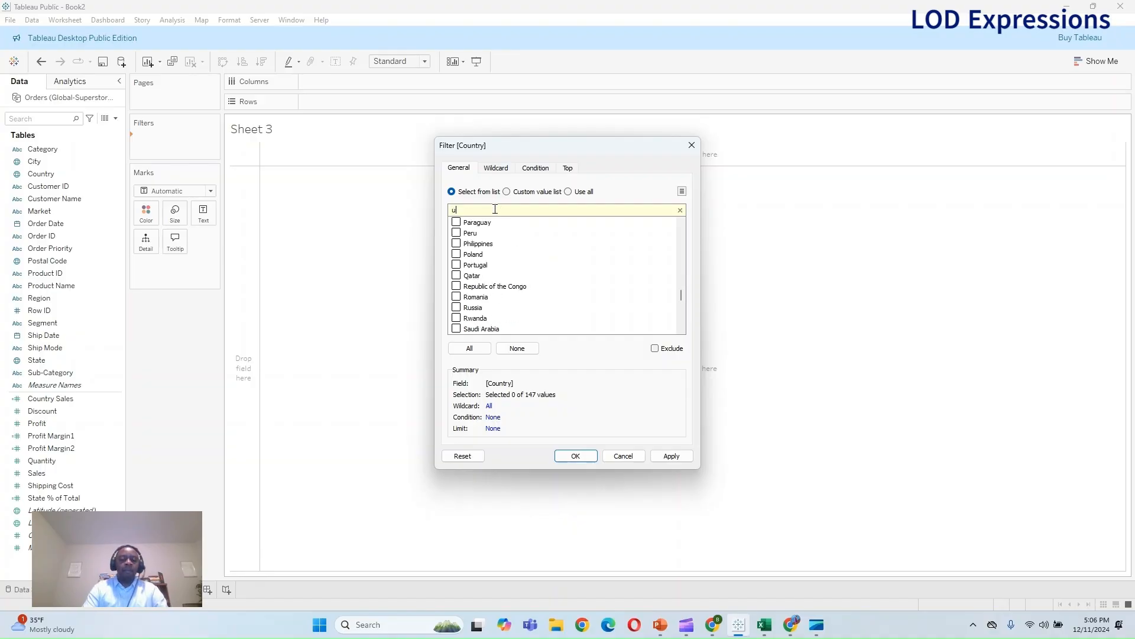
pyautogui.write('unit')
pyautogui.click(456, 244)
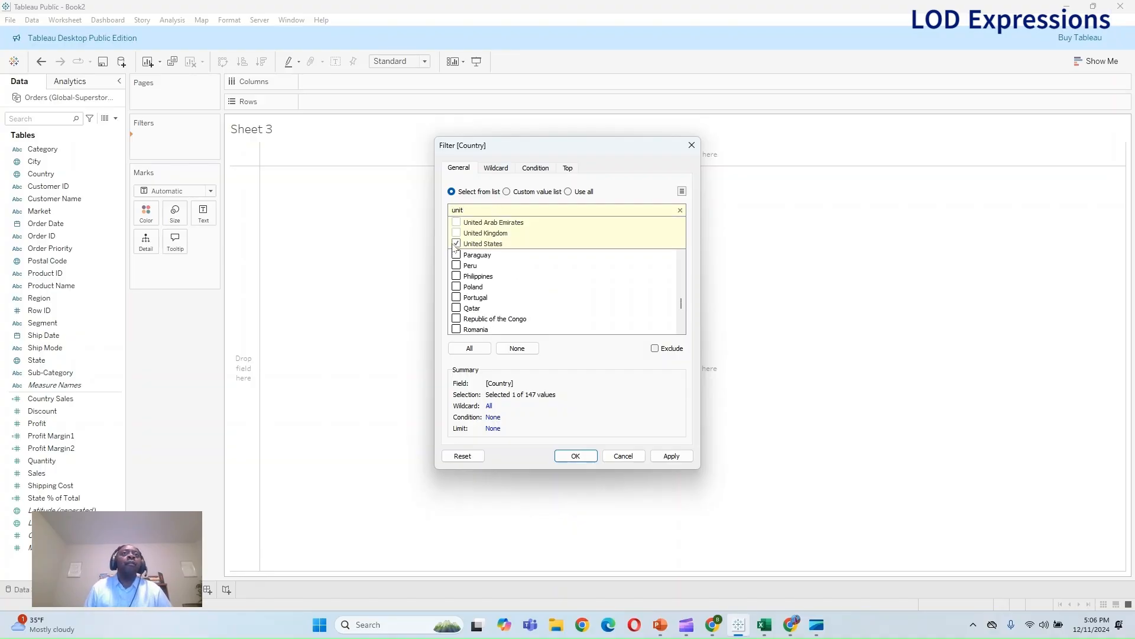
pyautogui.click(672, 456)
pyautogui.click(575, 456)
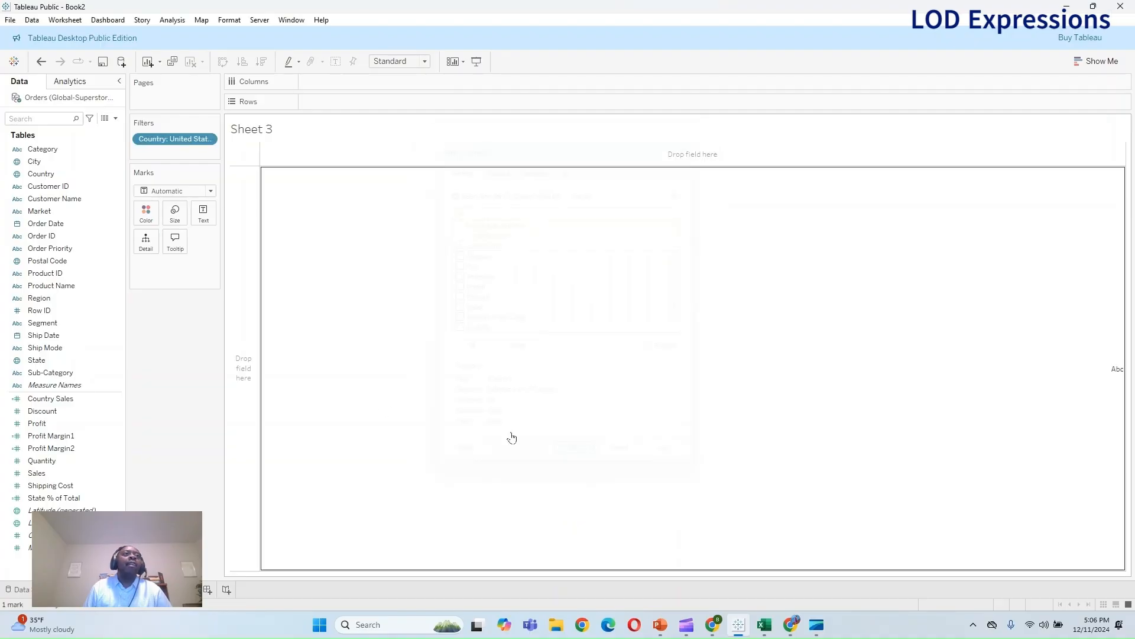
# List sales by state with State on Rows and summed Sales as text, sorted in descending order
pyautogui.moveTo(64, 353); pyautogui.dragTo(415, 105)
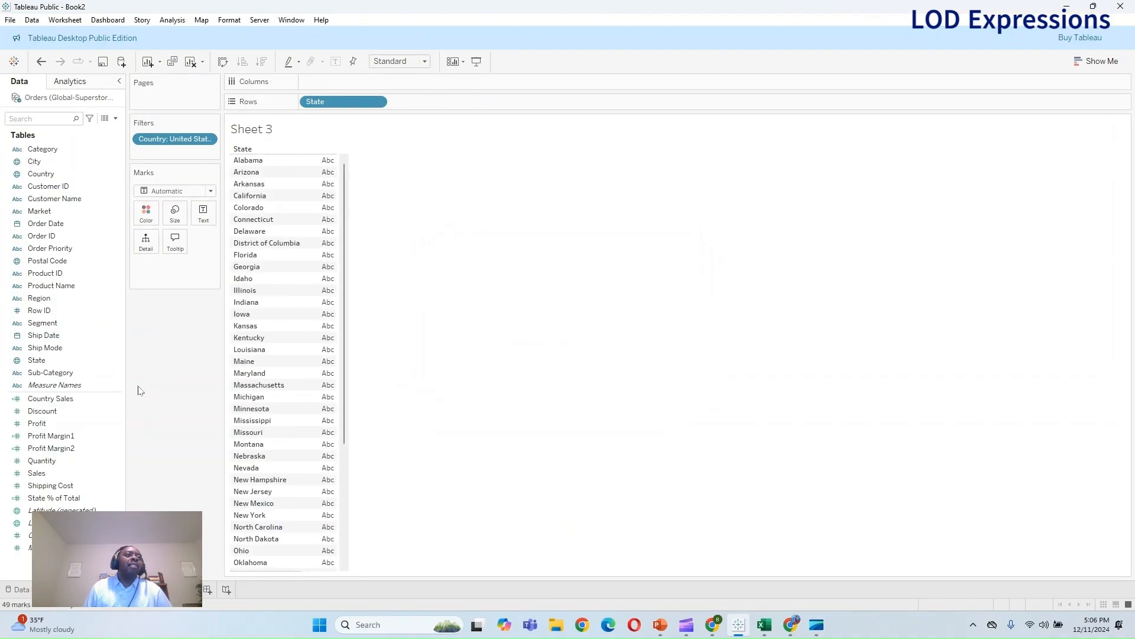
pyautogui.click(57, 474)
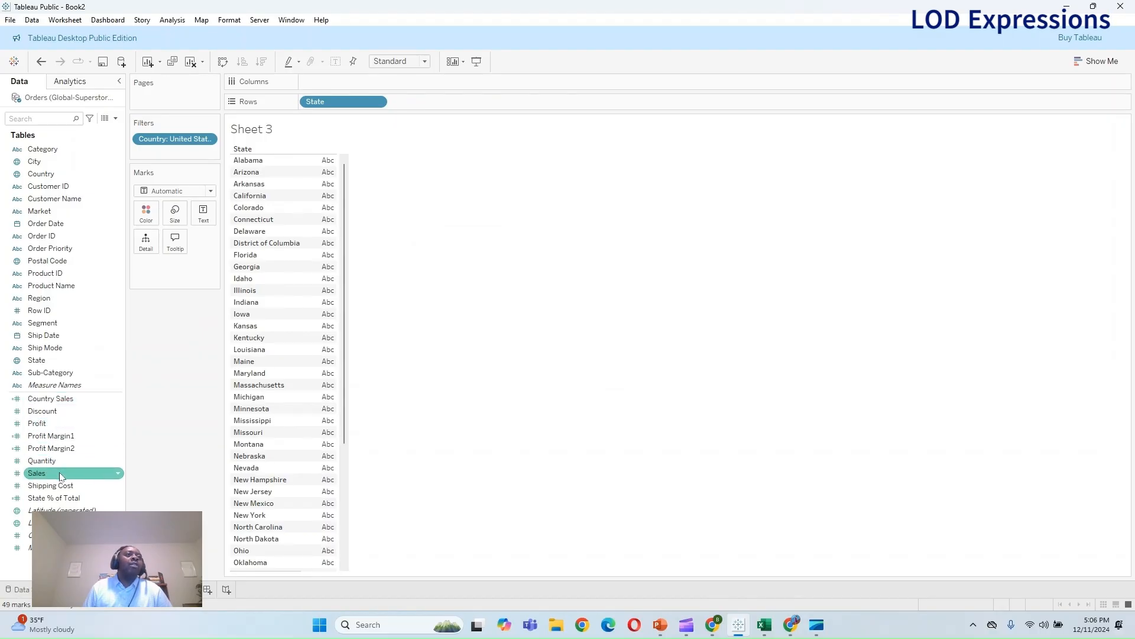
pyautogui.doubleClick(61, 475)
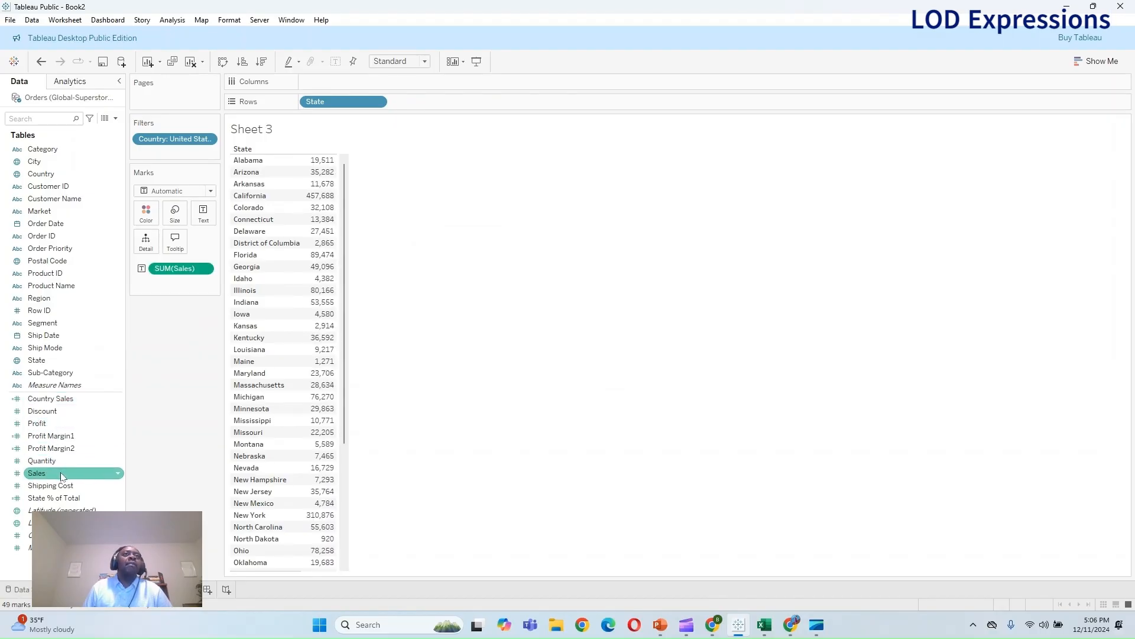
pyautogui.click(262, 62)
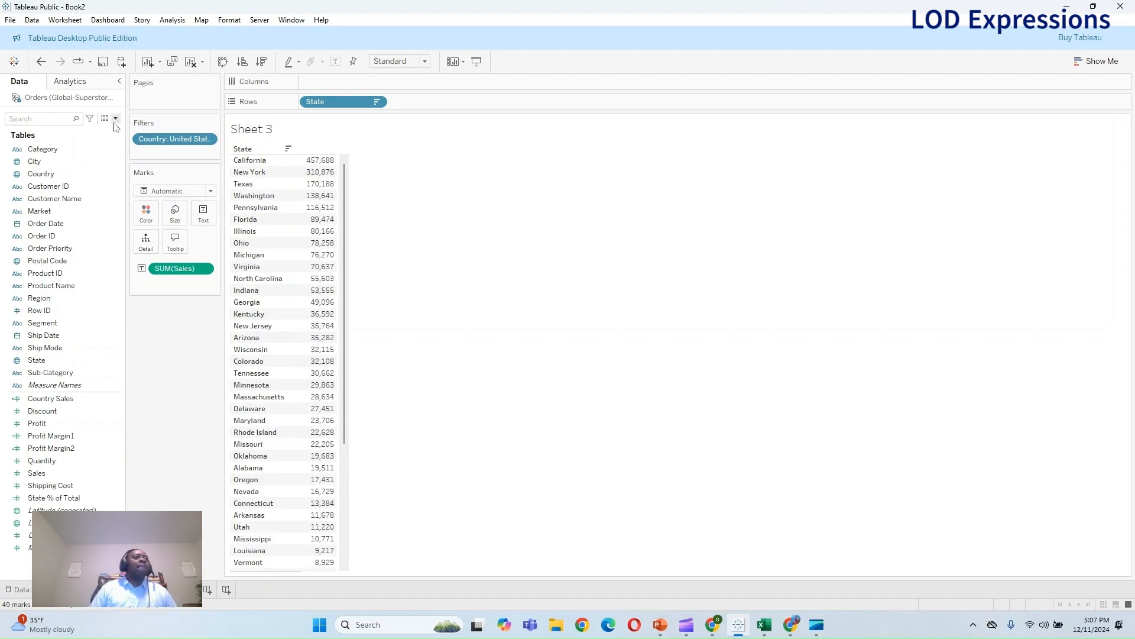
# Search the data fields for "count", open the Country Sales calculation for editing and comment out its existing FIXED formula
pyautogui.click(43, 119)
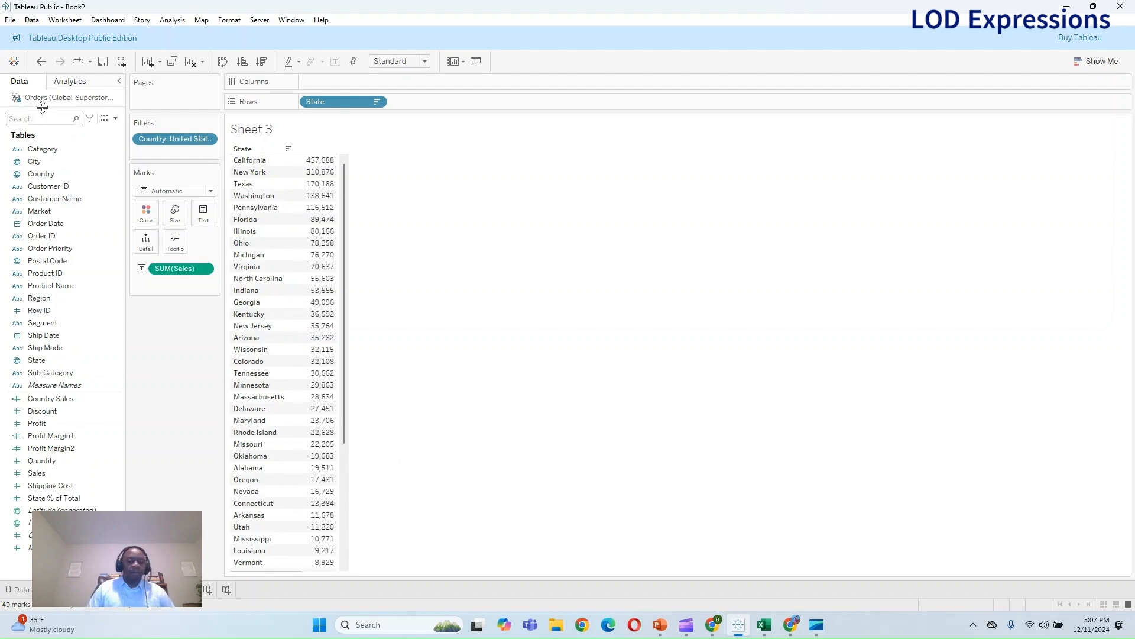
pyautogui.write('count')
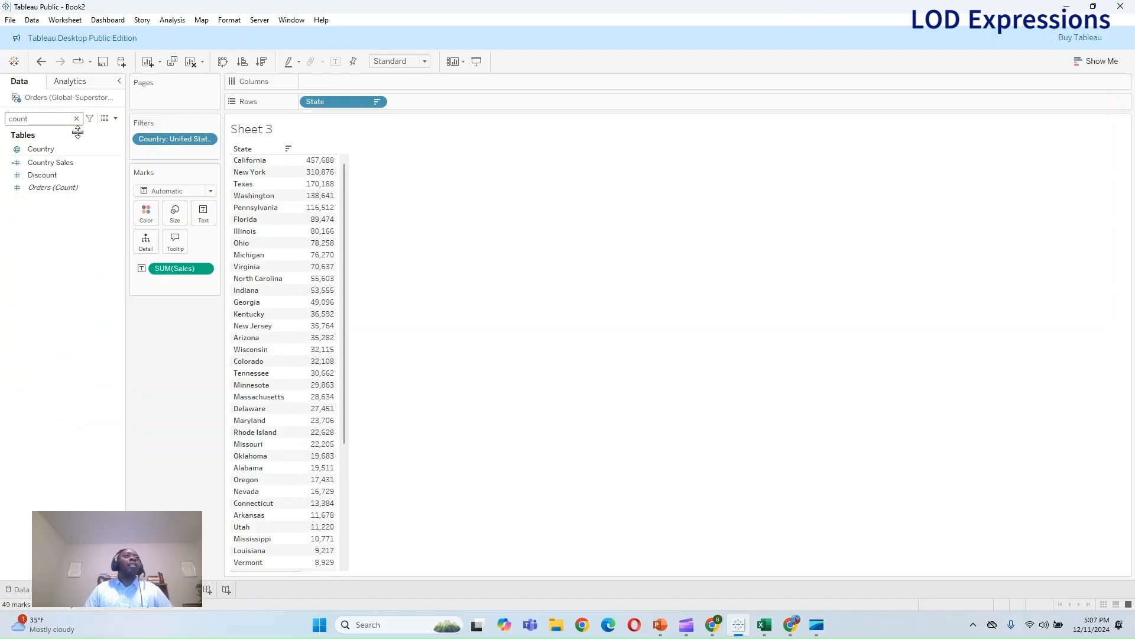
pyautogui.rightClick(52, 163)
pyautogui.click(71, 232)
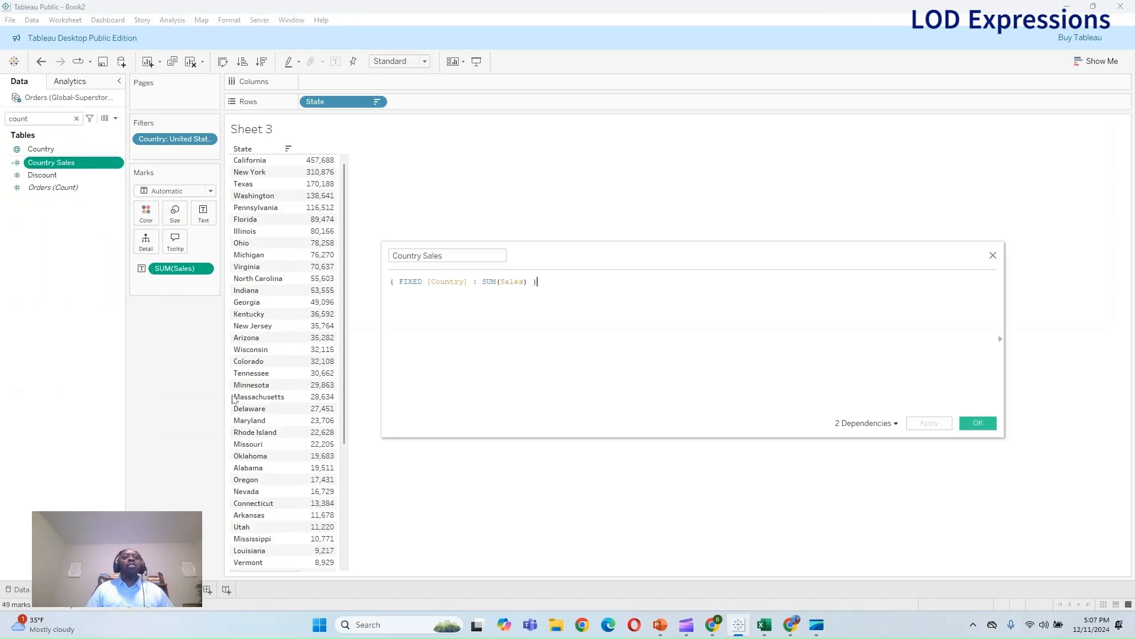
pyautogui.scroll(6, 596, 381)
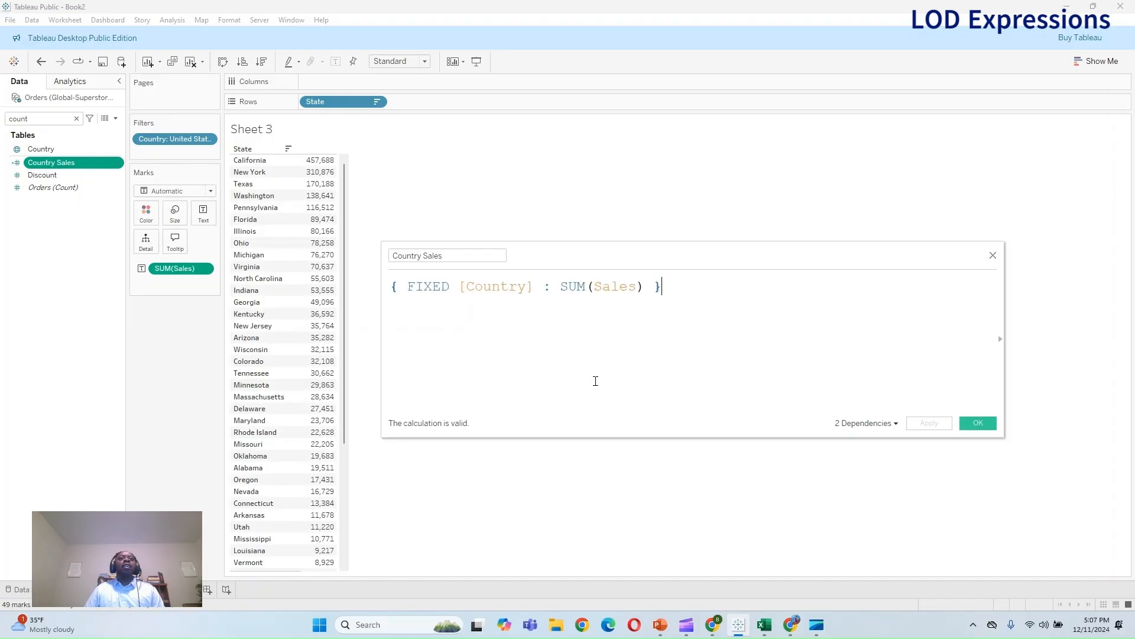
pyautogui.click(393, 289)
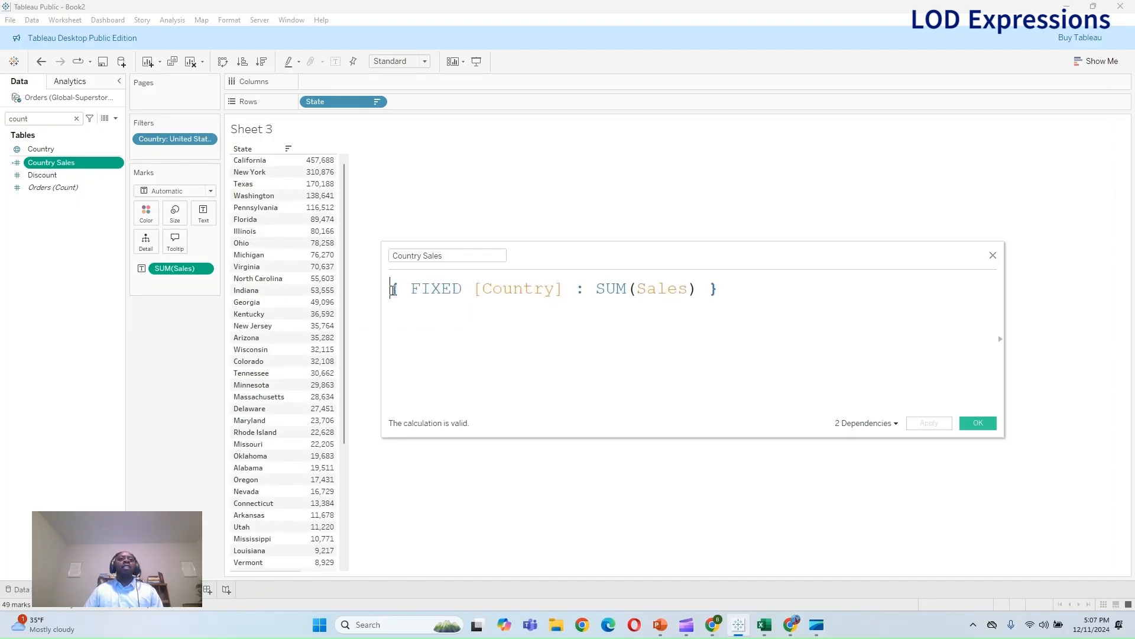
pyautogui.write('//')
pyautogui.press('Return')
pyautogui.press('Return')
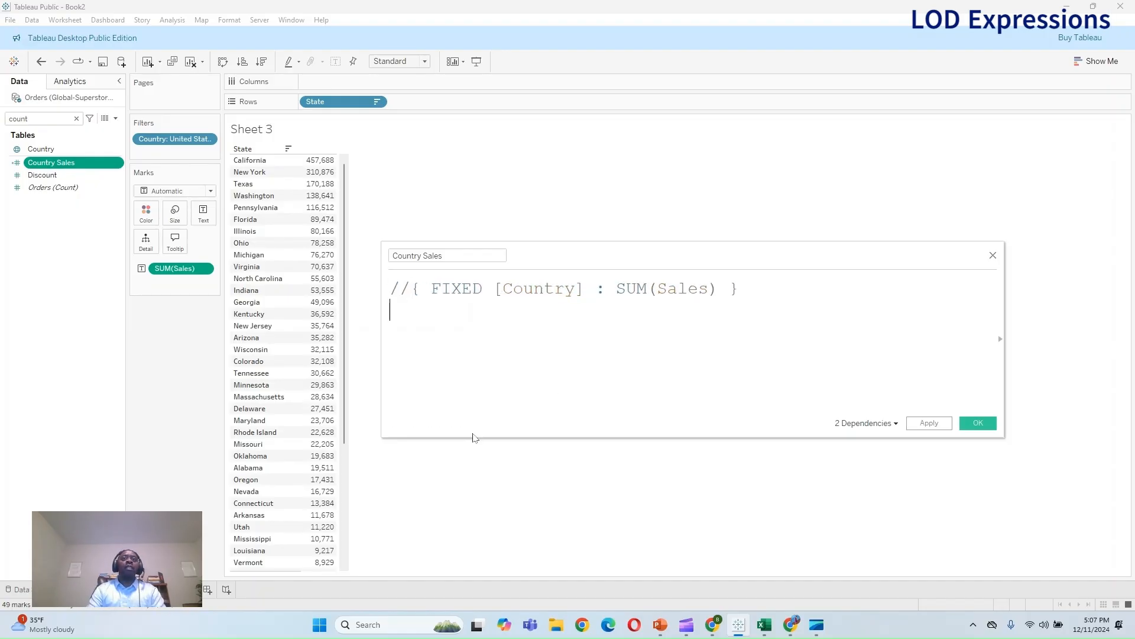
# Enter { FIXED [Country] : SUM([Sales])} as the new Country Sales formula, save the calculation and add Country Sales to the table as text
pyautogui.write('{ FIXED')
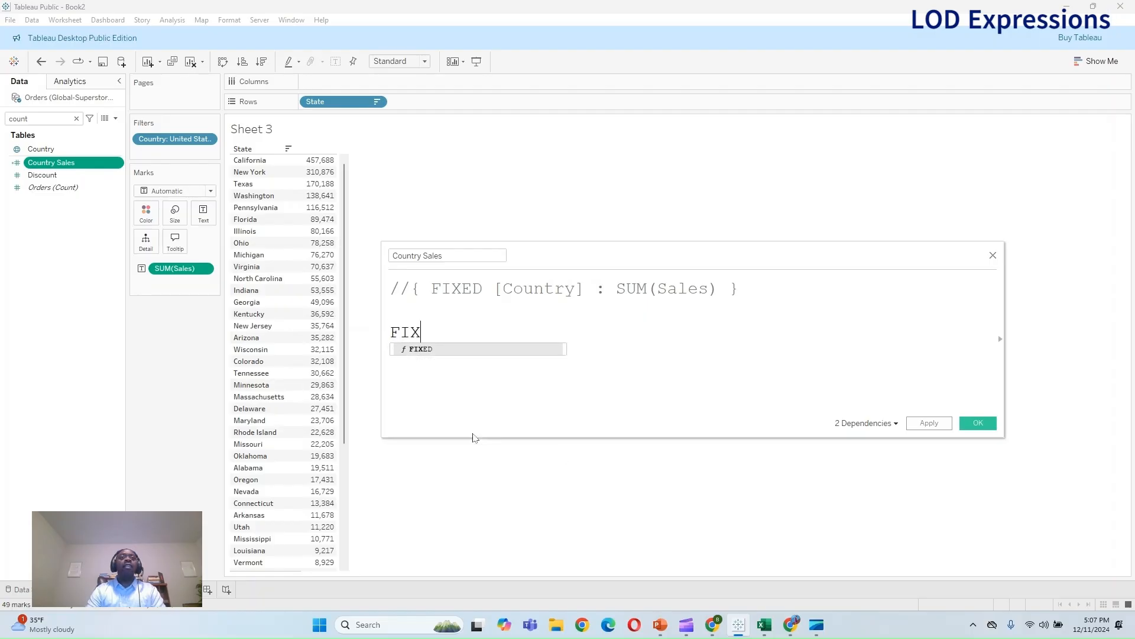
pyautogui.write(' COUN')
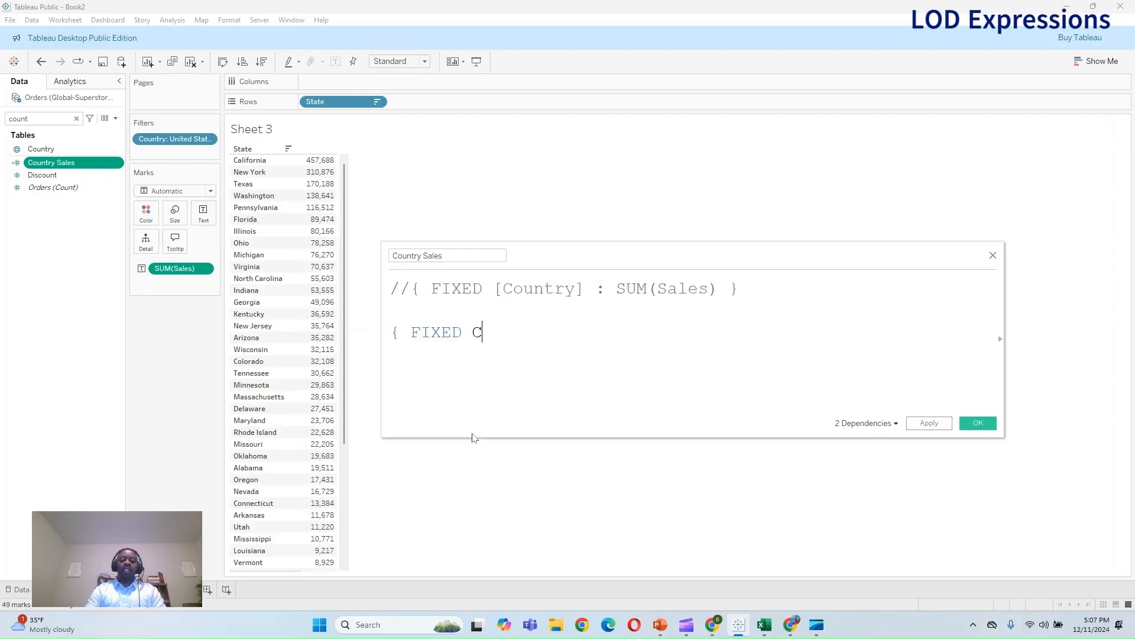
pyautogui.press('Down')
pyautogui.press('Down')
pyautogui.press('Return')
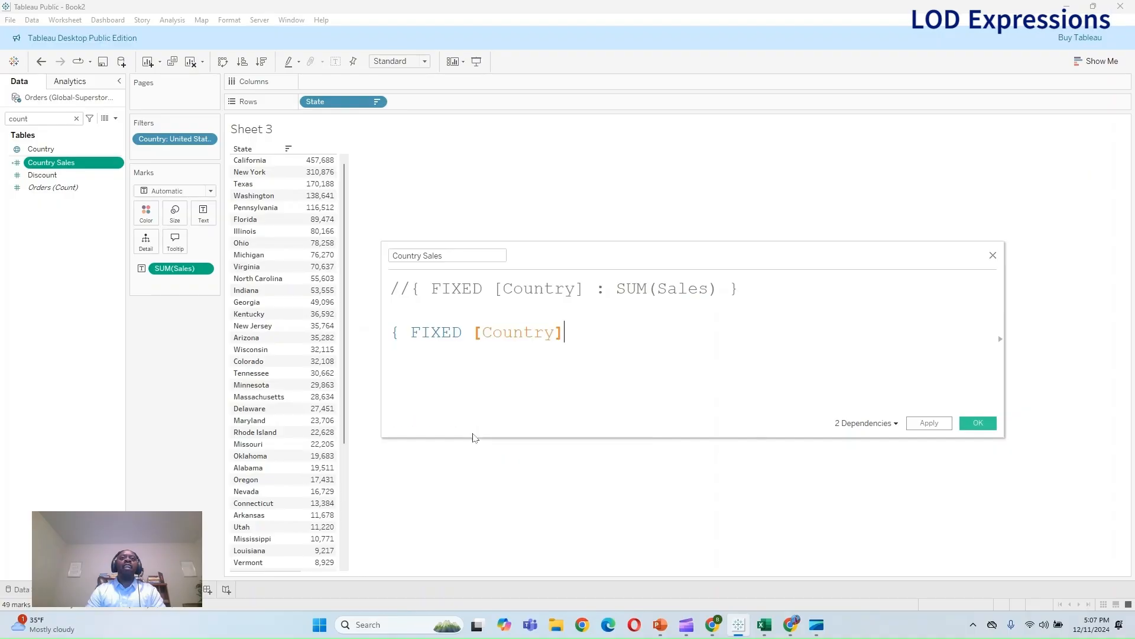
pyautogui.write(': S')
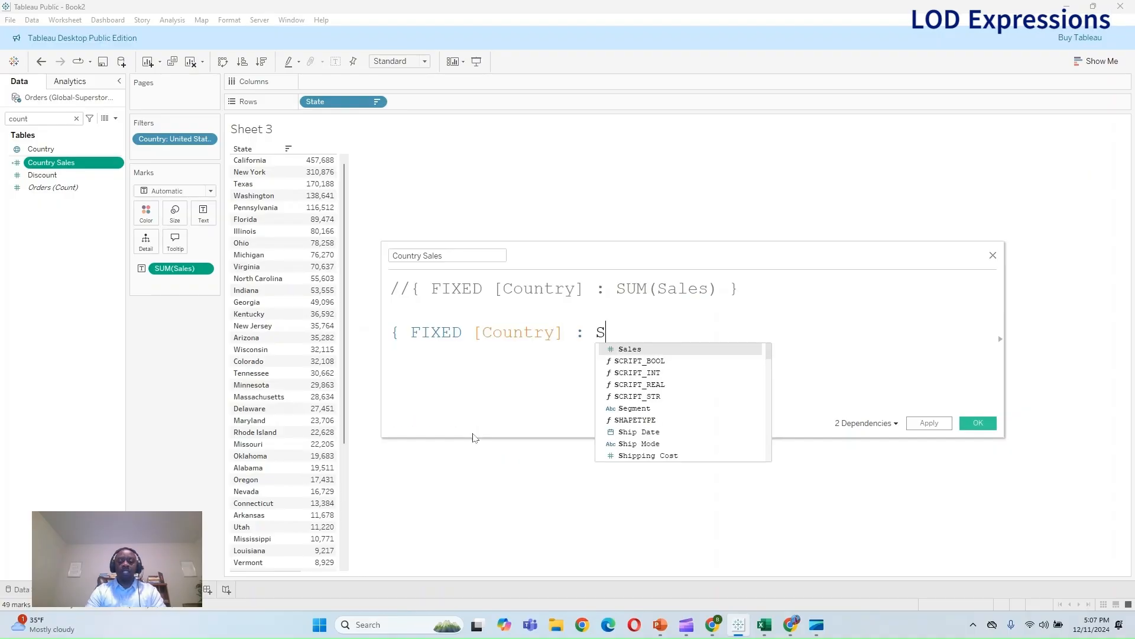
pyautogui.write('UM([Sales')
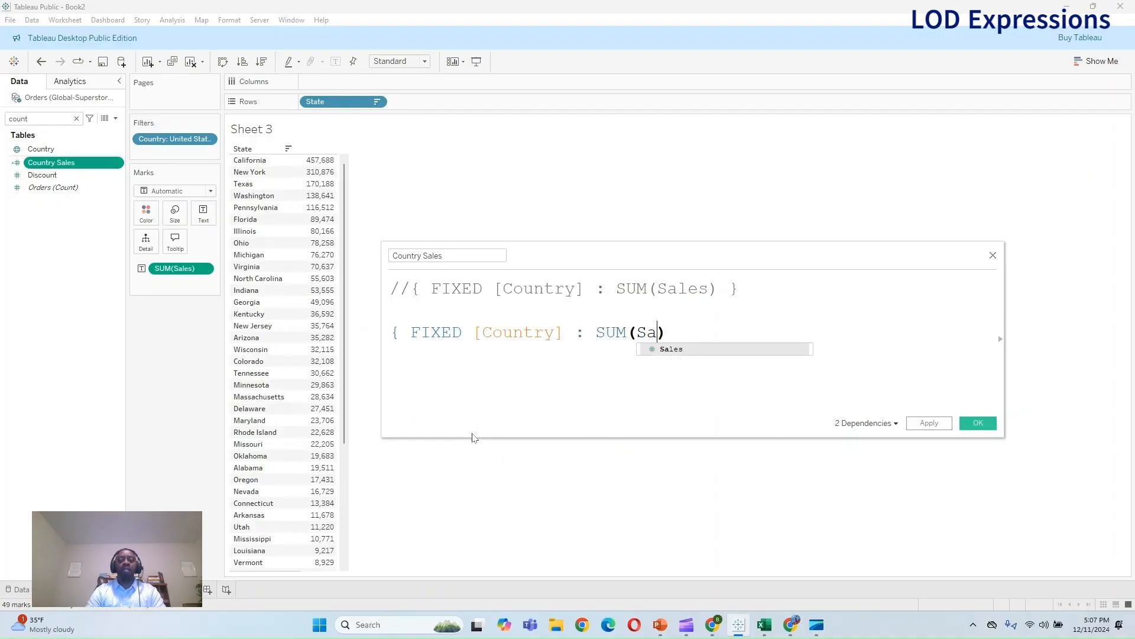
pyautogui.press('Return')
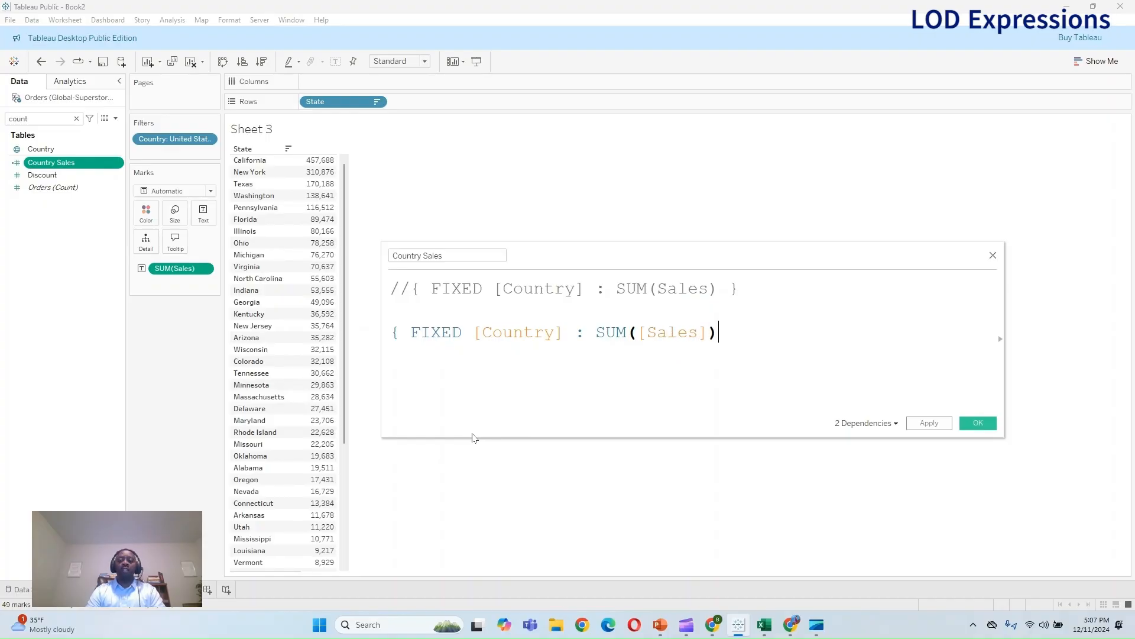
pyautogui.write('}')
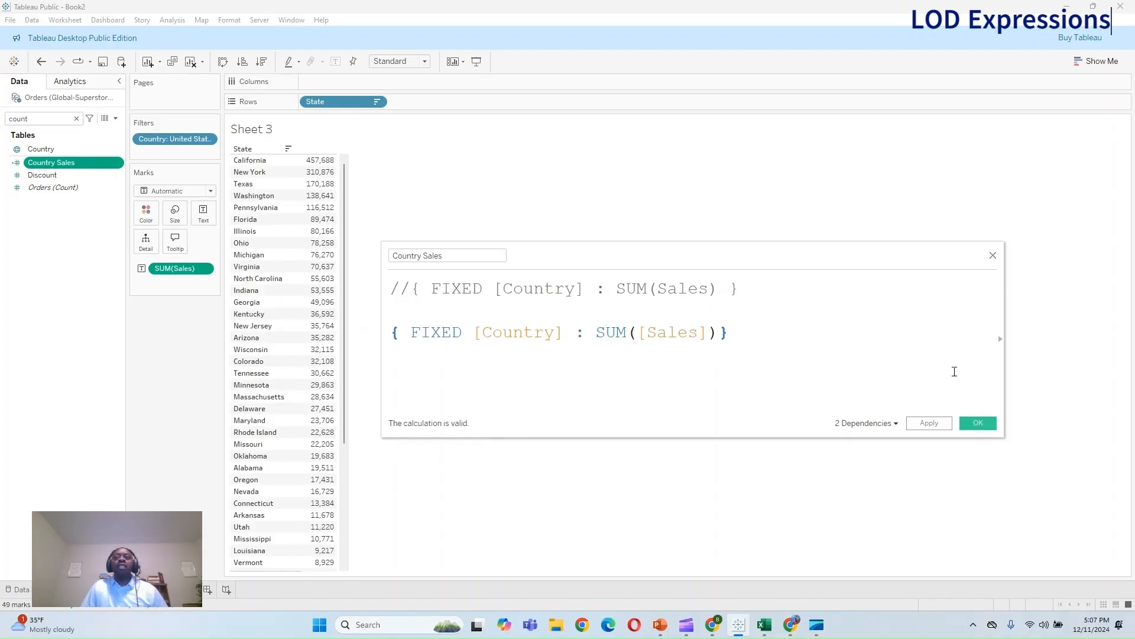
pyautogui.click(929, 423)
pyautogui.click(978, 423)
pyautogui.moveTo(42, 171); pyautogui.dragTo(202, 219)
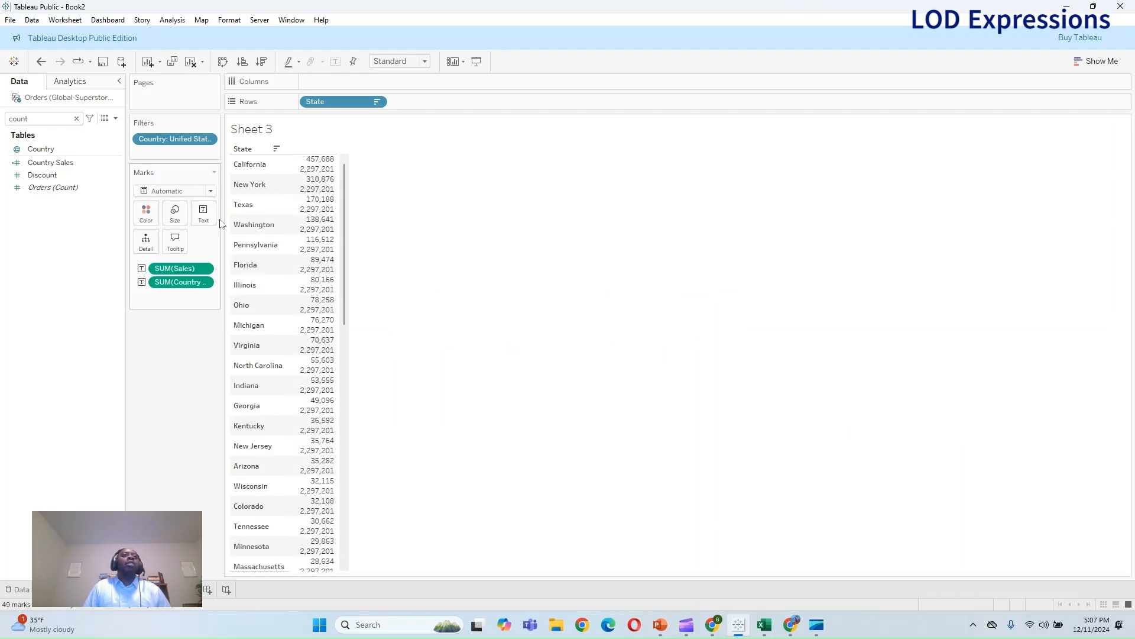
# Clear the field search, put Measure Names on Columns and Measure Values as text, replacing the separate Sales and Country Sales text fields
pyautogui.click(76, 118)
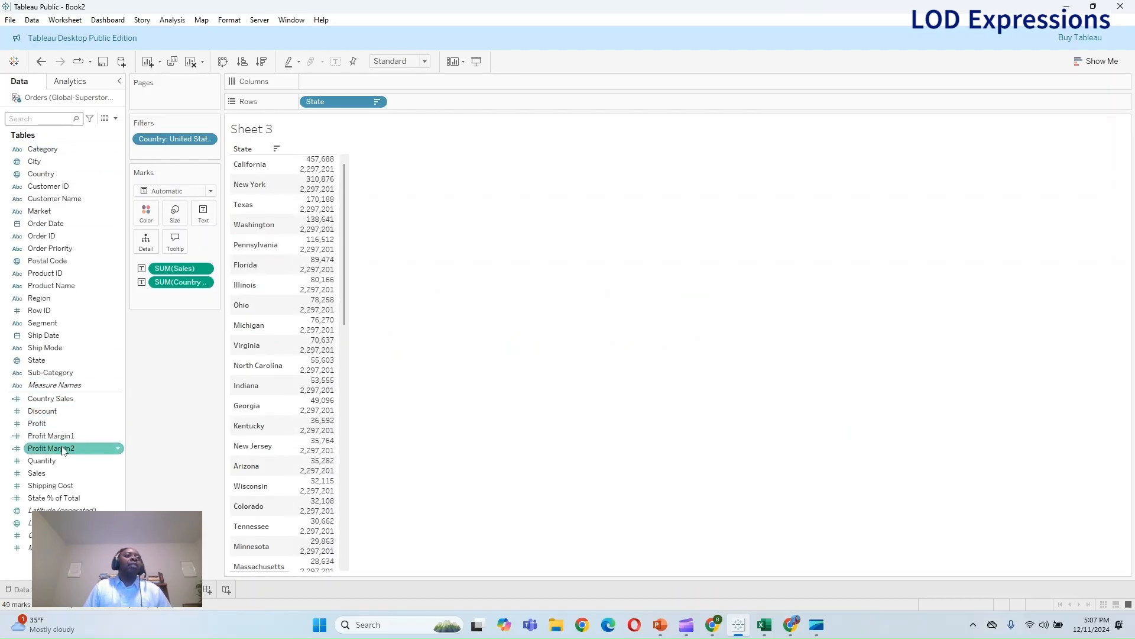
pyautogui.moveTo(53, 385); pyautogui.dragTo(351, 82)
pyautogui.moveTo(29, 547); pyautogui.dragTo(207, 211)
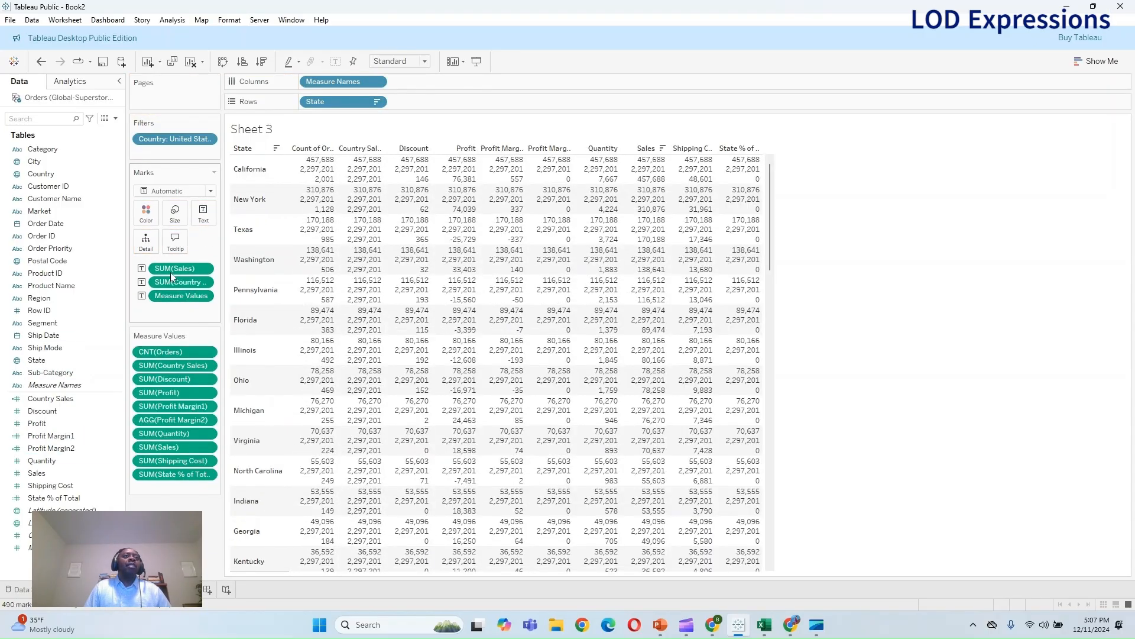
pyautogui.click(171, 272)
pyautogui.keyDown('ctrl'); pyautogui.click(173, 282); pyautogui.keyUp('ctrl')
pyautogui.moveTo(173, 282); pyautogui.dragTo(160, 550)
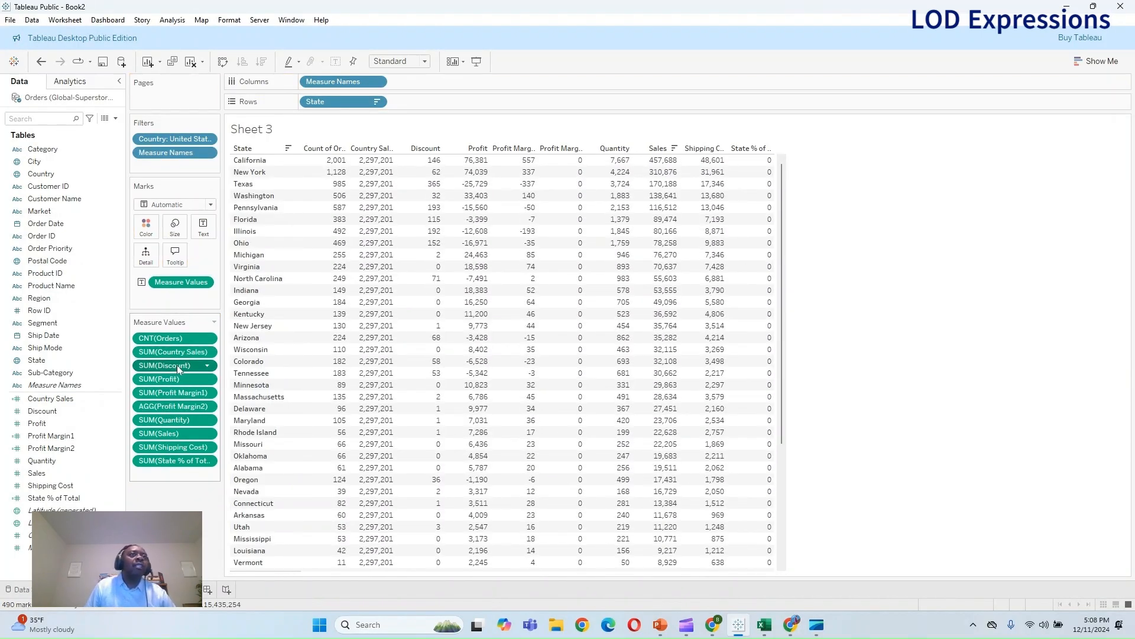
# Remove all measures except Country Sales and Sales from the Measure Values shown in the table
pyautogui.keyDown('shift'); pyautogui.click(180, 423); pyautogui.keyUp('shift')
pyautogui.moveTo(185, 404); pyautogui.dragTo(191, 500)
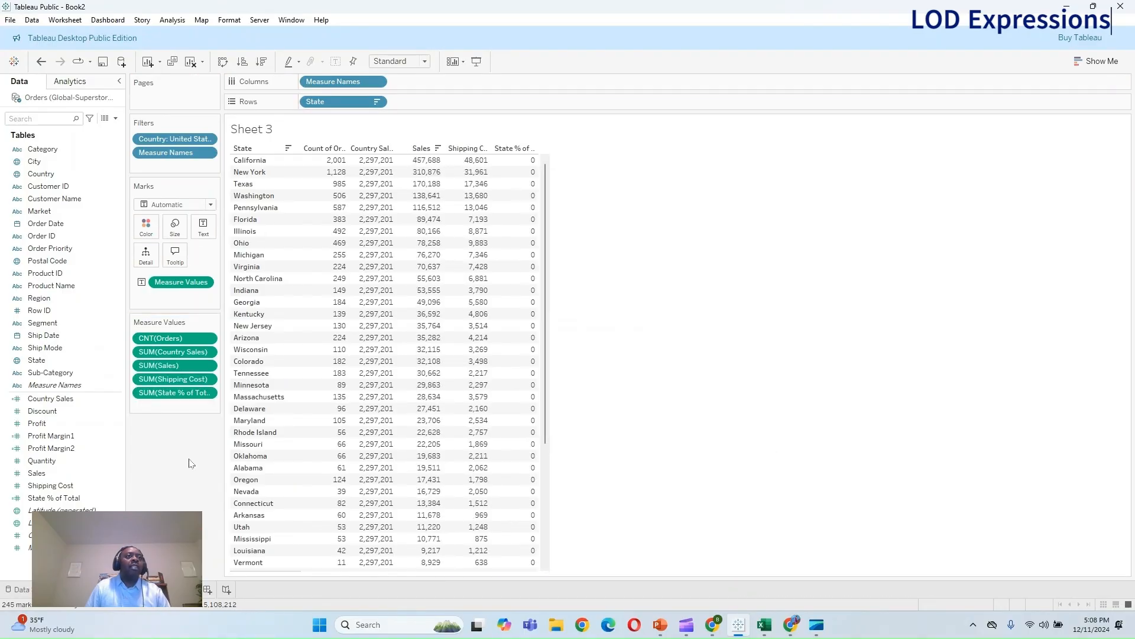
pyautogui.click(185, 380)
pyautogui.keyDown('shift'); pyautogui.click(183, 393); pyautogui.keyUp('shift')
pyautogui.moveTo(183, 380); pyautogui.dragTo(184, 455)
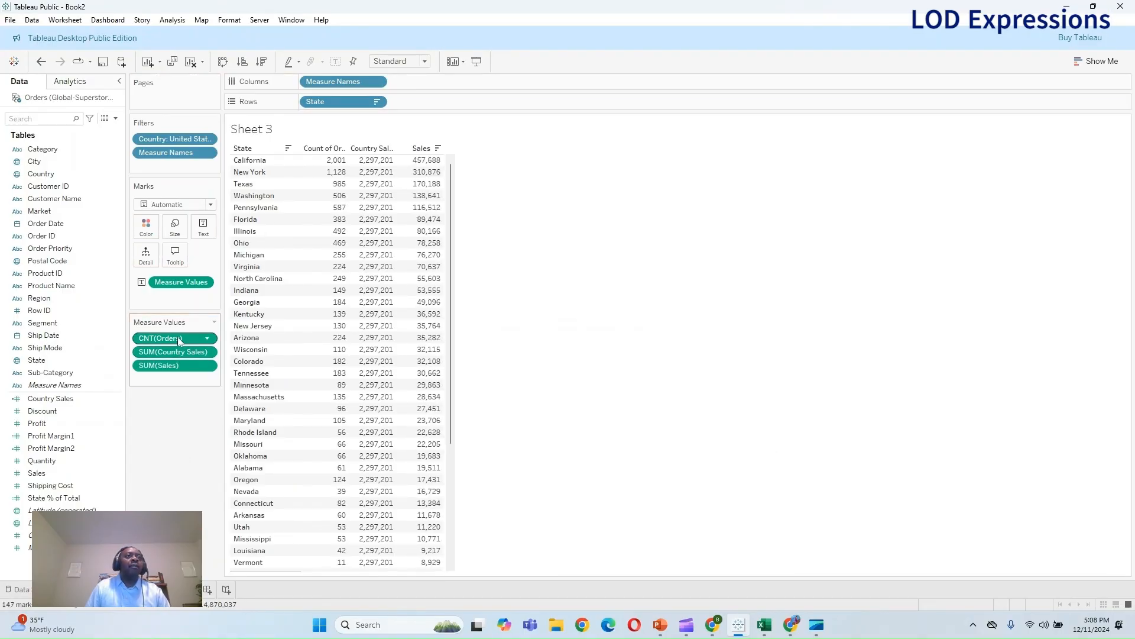
pyautogui.moveTo(179, 342); pyautogui.dragTo(178, 429)
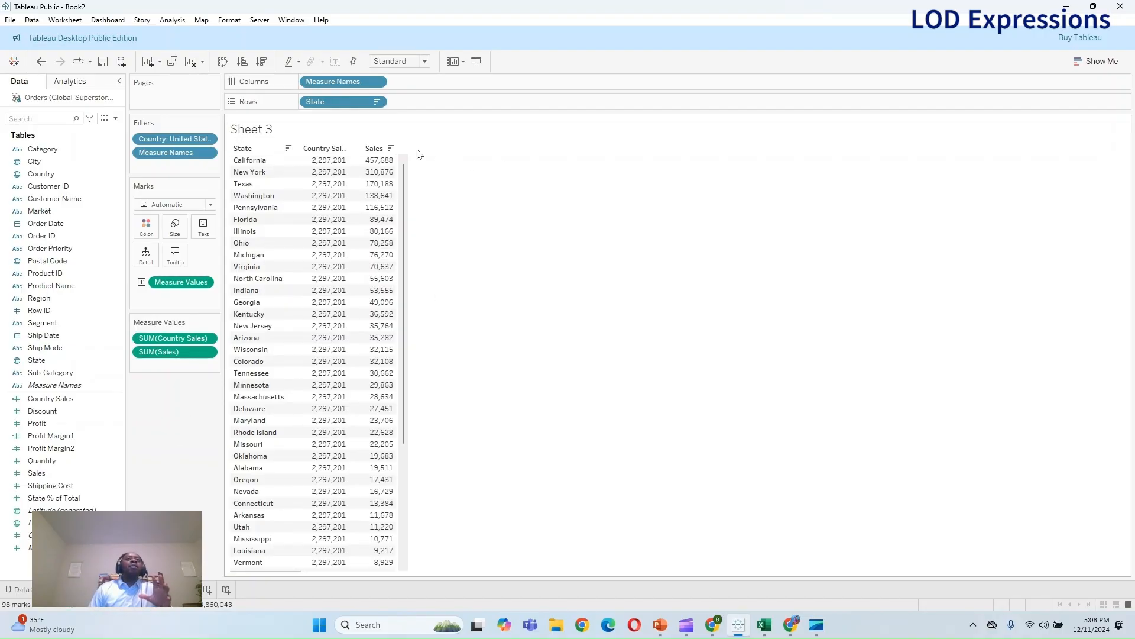
# Compare Country Sales with each state's Sales down the list, and review the formula of the State % of Total calculation
pyautogui.moveTo(329, 164)
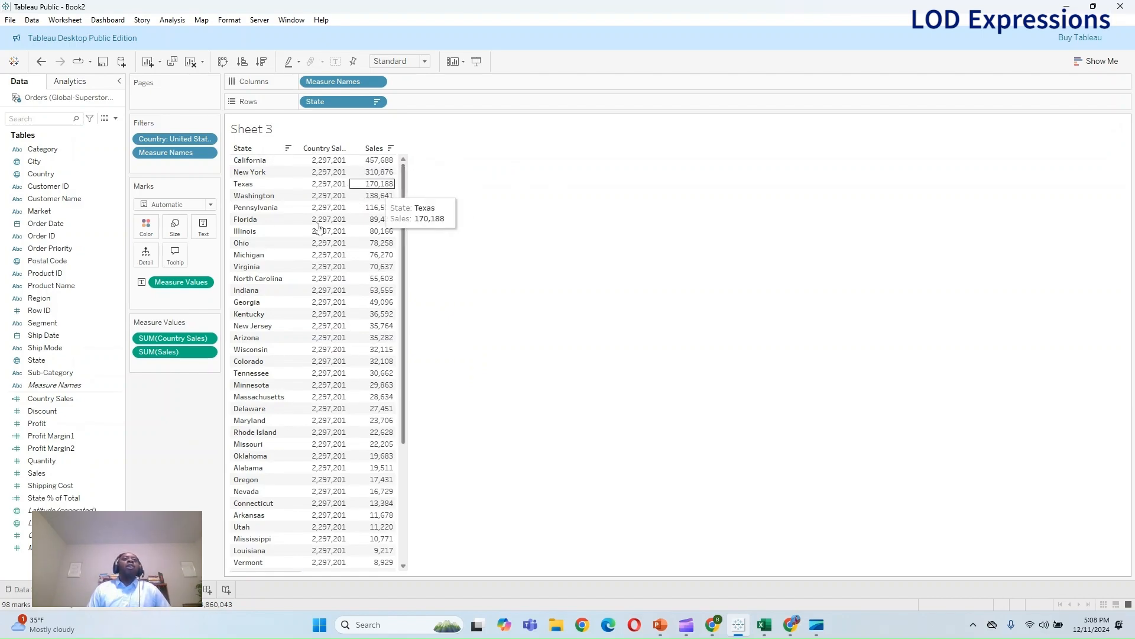
pyautogui.scroll(-5, 337, 521)
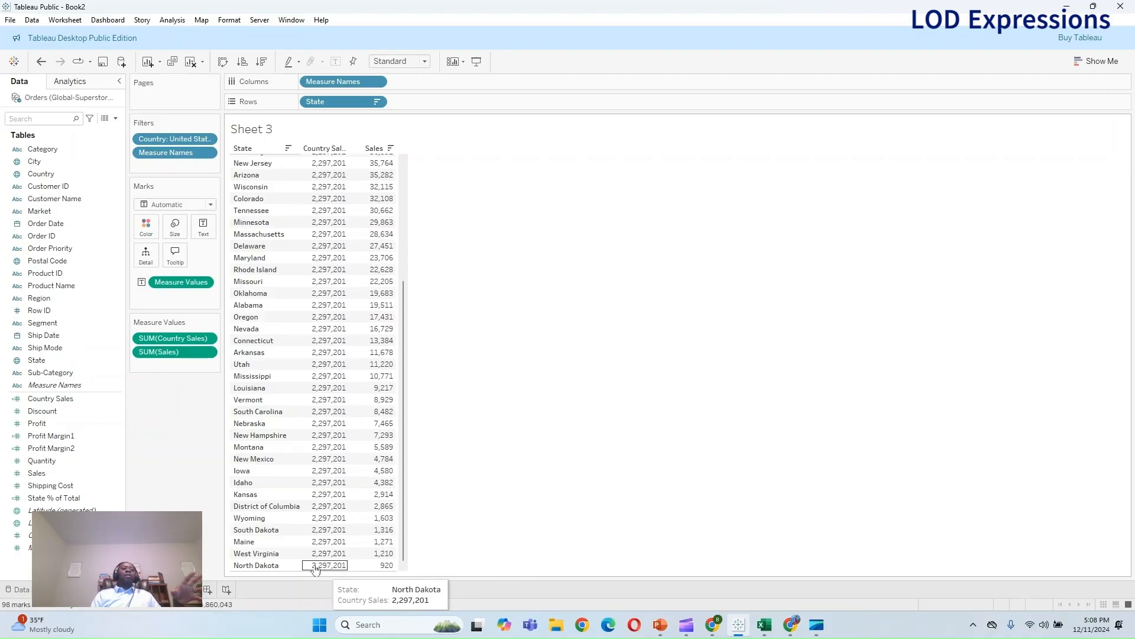
pyautogui.click(56, 501)
pyautogui.rightClick(52, 503)
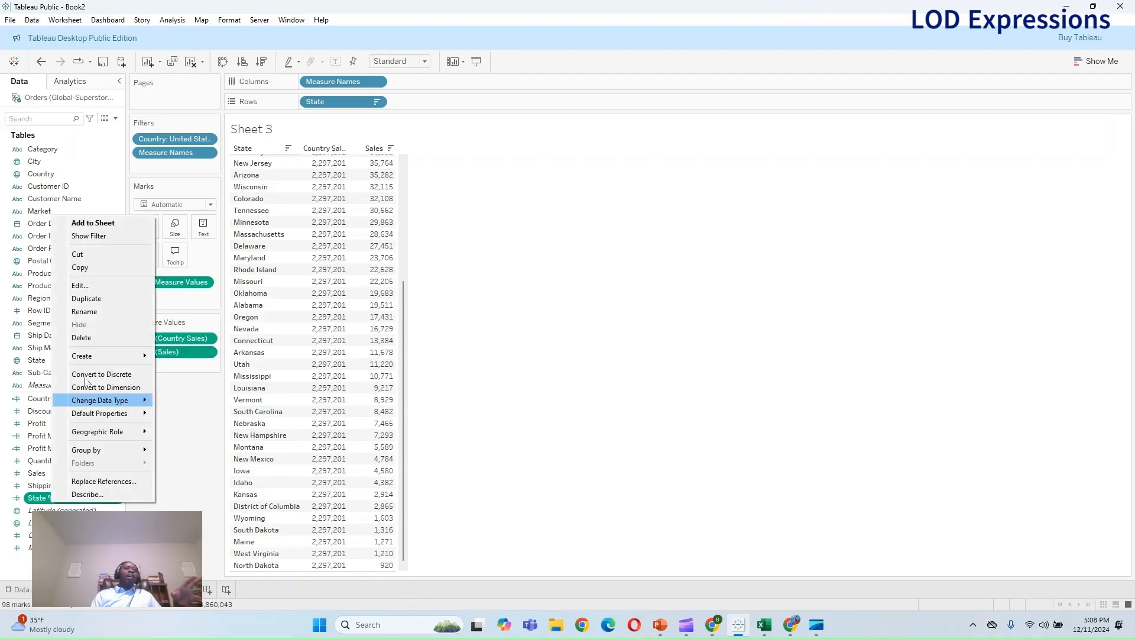
pyautogui.click(92, 289)
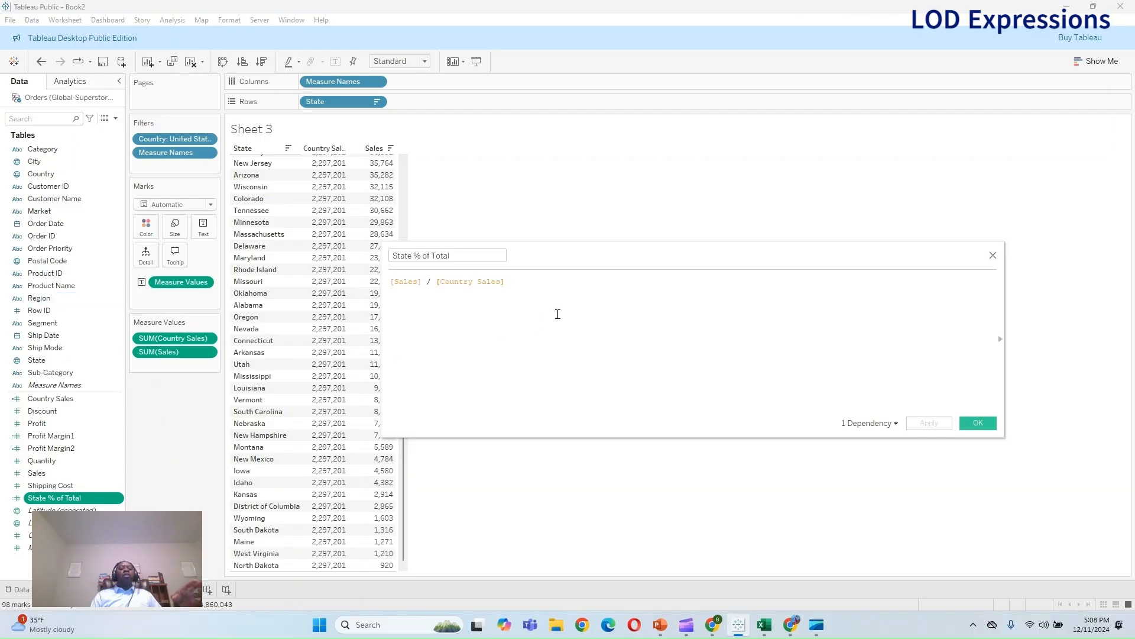
pyautogui.moveTo(532, 248); pyautogui.dragTo(651, 251)
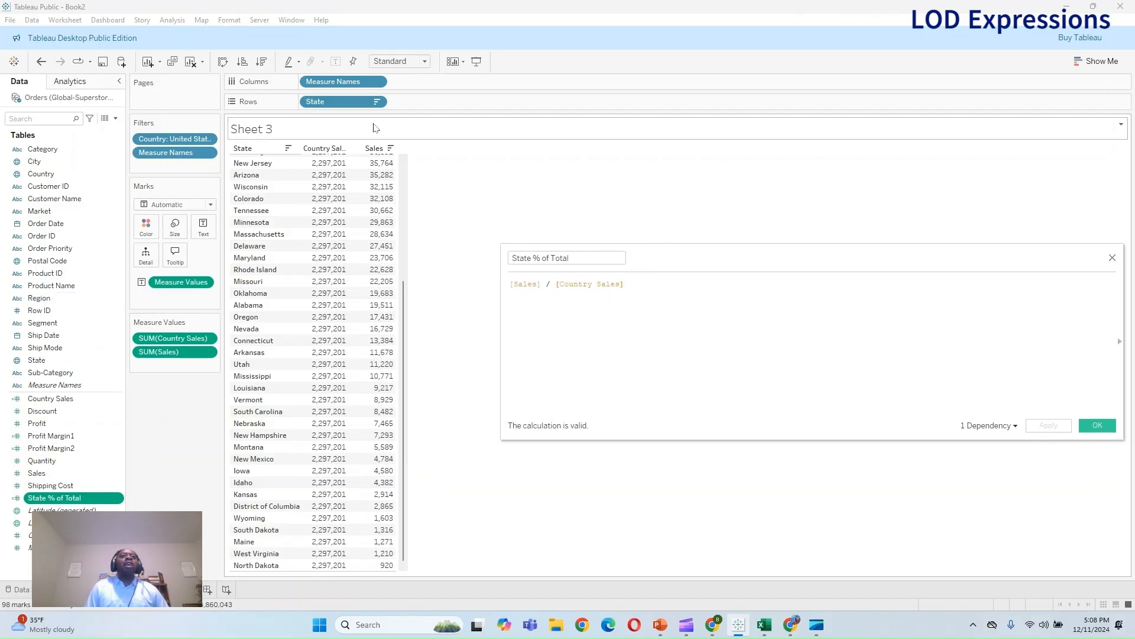
pyautogui.moveTo(384, 381)
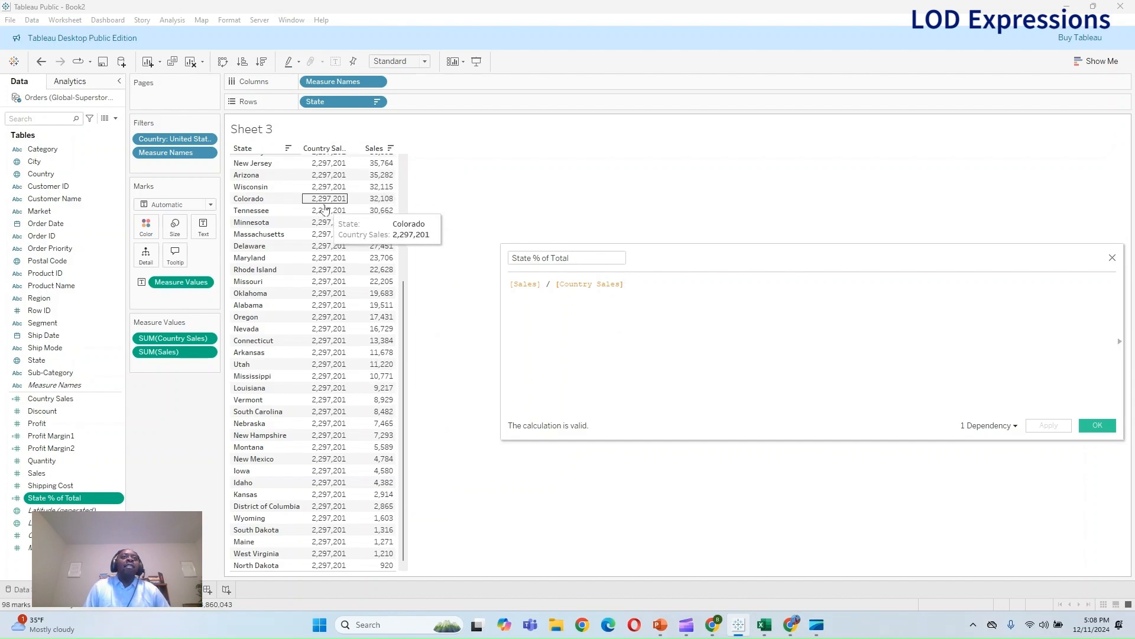
pyautogui.click(1096, 426)
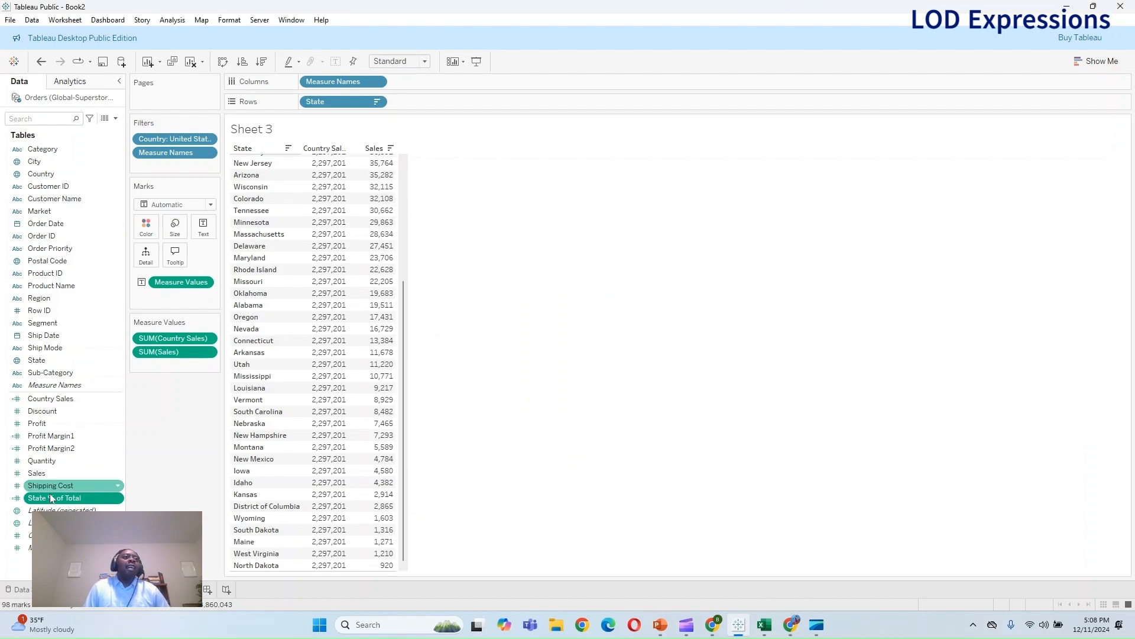
# Add State % of Total to the table's measure values and format its numbers as Percentage
pyautogui.moveTo(54, 499); pyautogui.dragTo(166, 363)
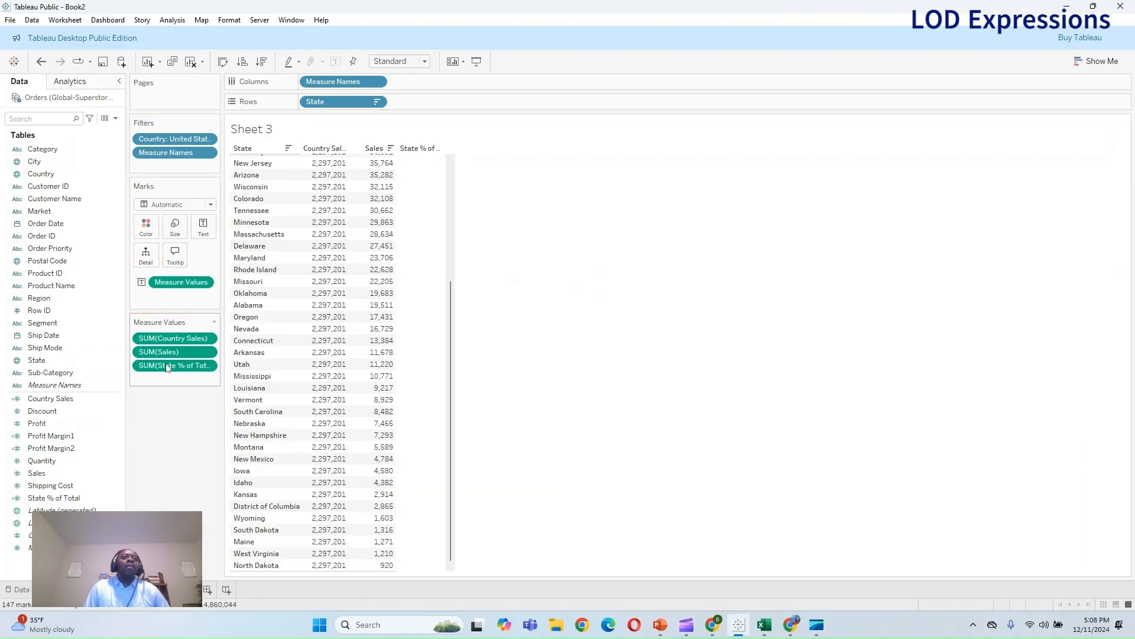
pyautogui.rightClick(164, 366)
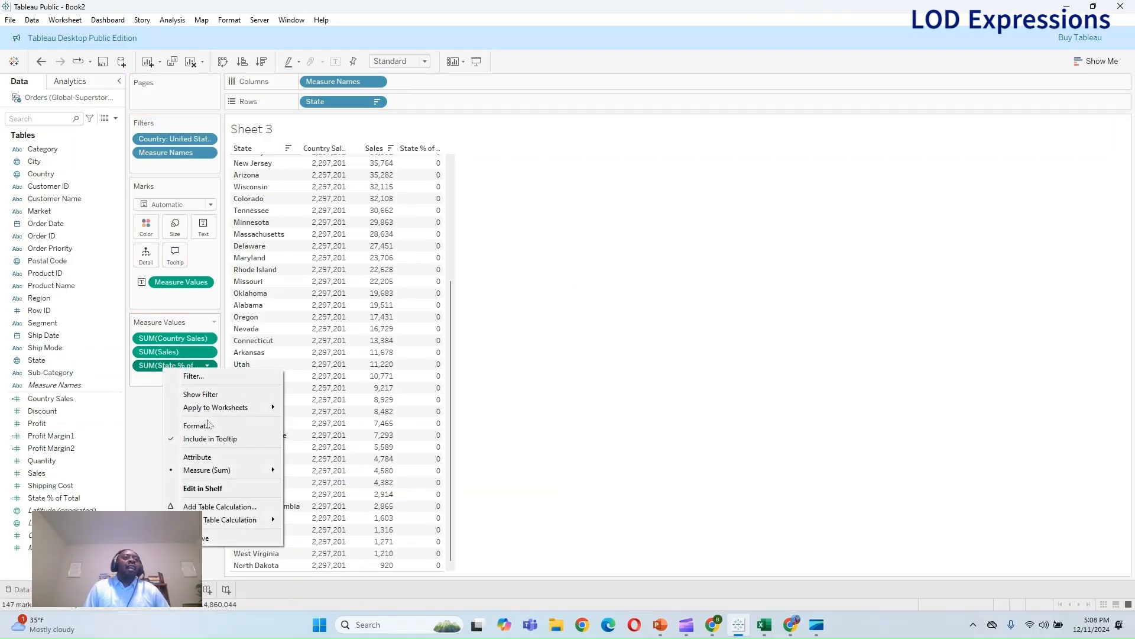
pyautogui.click(188, 428)
pyautogui.click(113, 155)
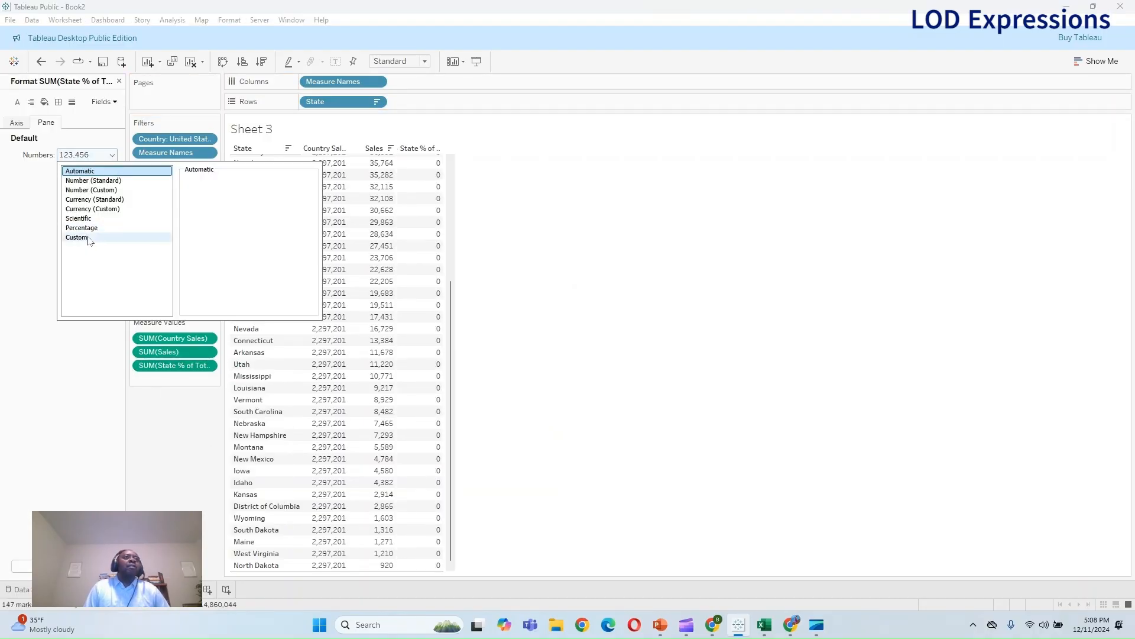
pyautogui.click(82, 228)
pyautogui.click(698, 282)
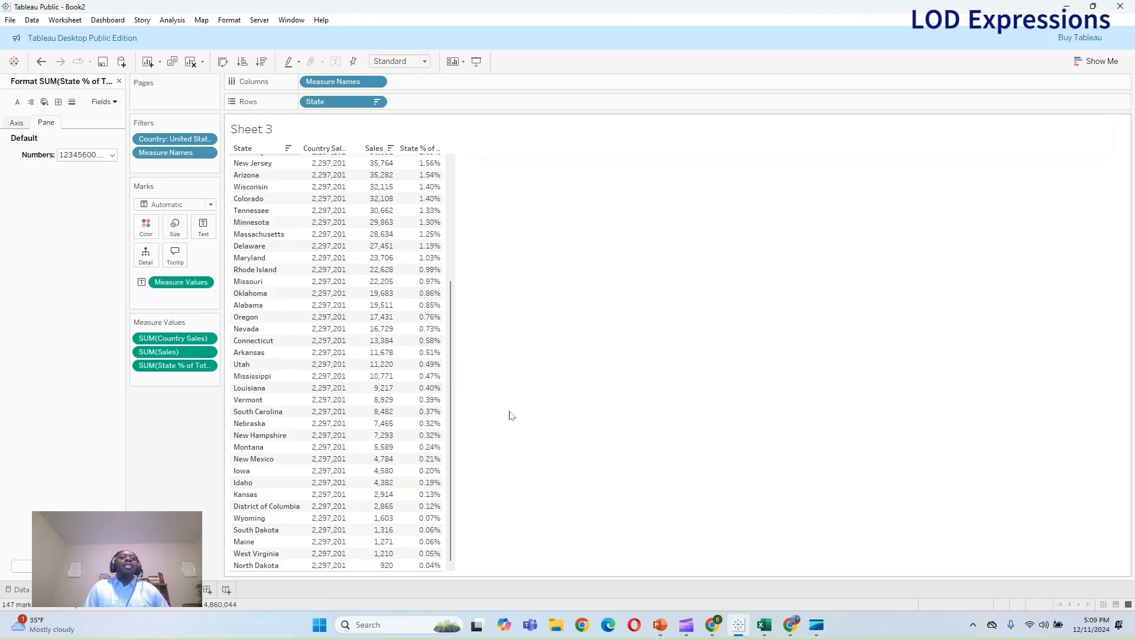
pyautogui.moveTo(452, 496); pyautogui.dragTo(455, 230)
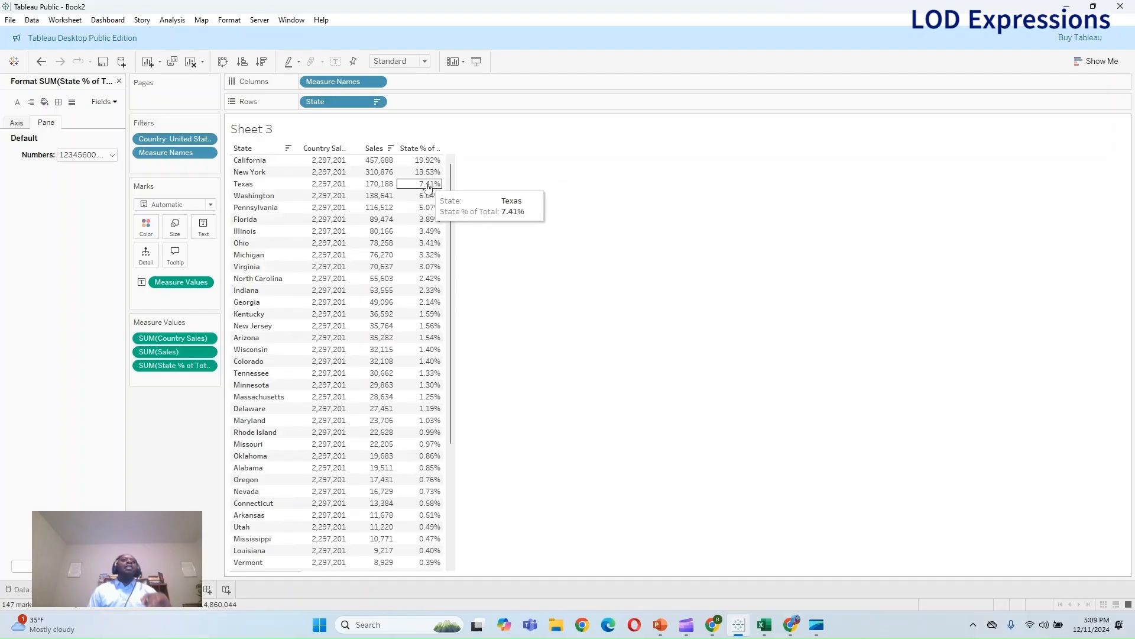
pyautogui.moveTo(441, 163)
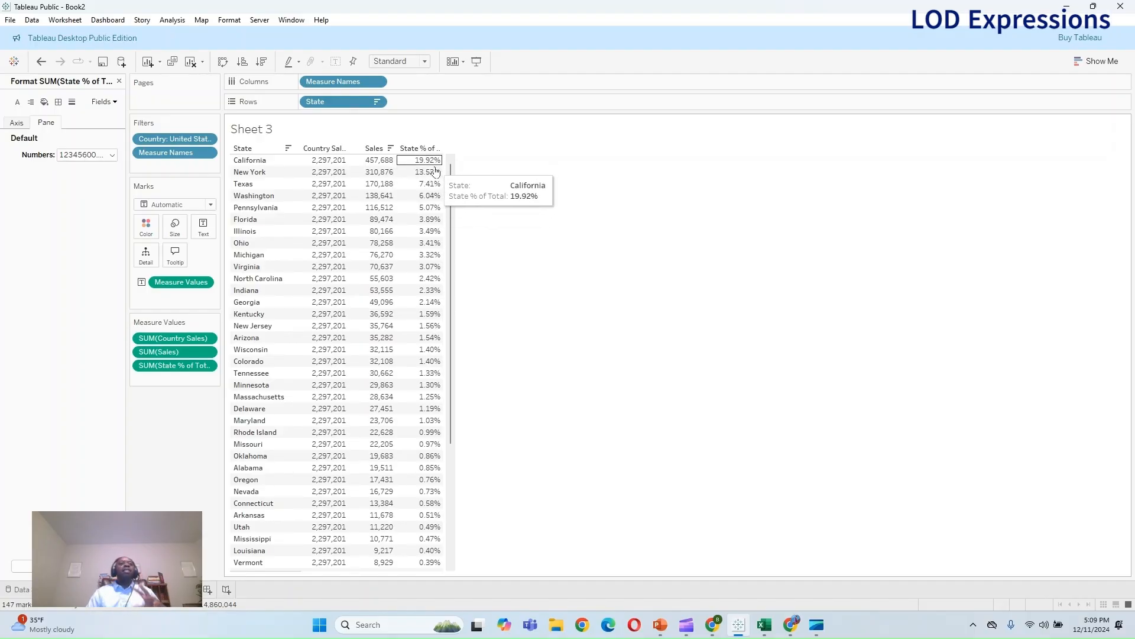
pyautogui.scroll(-5, 308, 366)
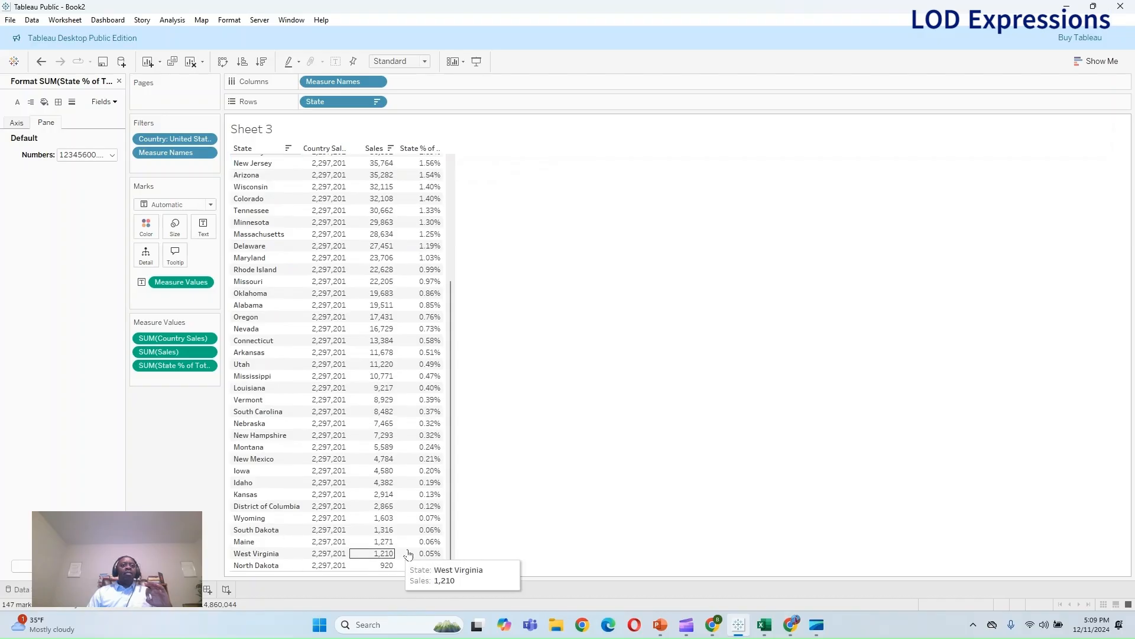
pyautogui.moveTo(423, 549)
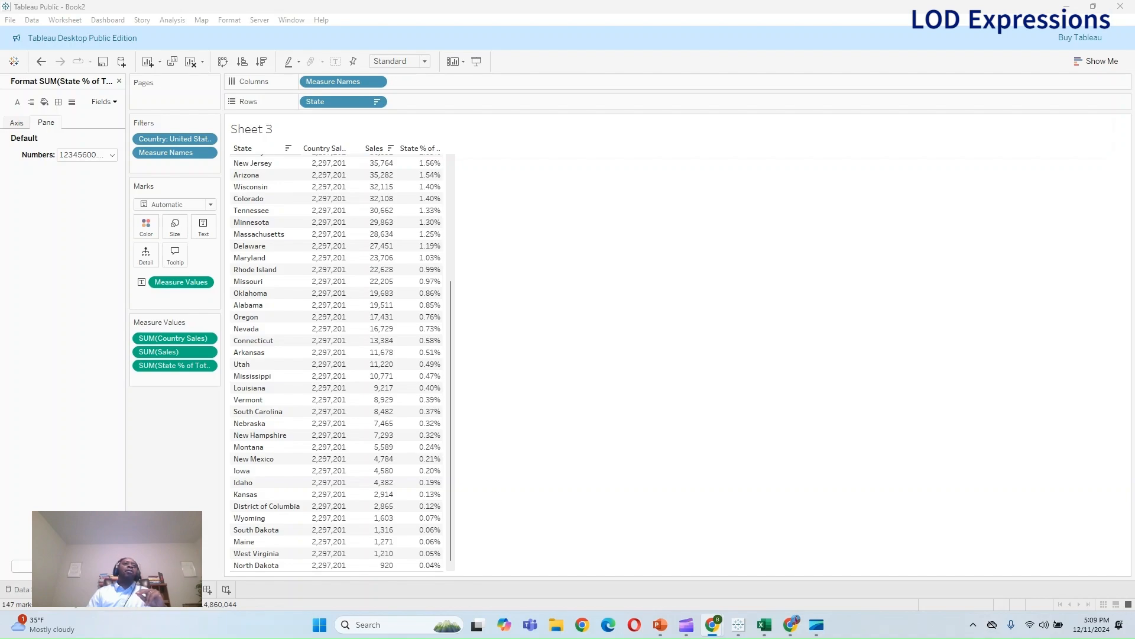
pyautogui.click(118, 81)
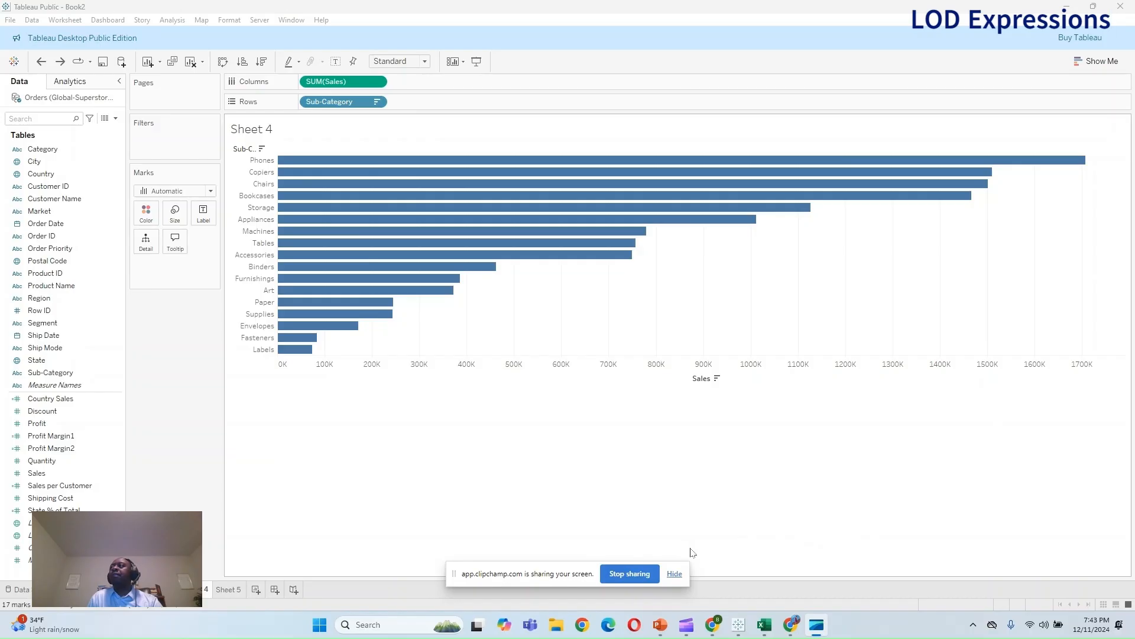
# Turn on mark labels for the Sub-Category sales bars on Sheet 4, and convert the chart to a text table
pyautogui.click(674, 574)
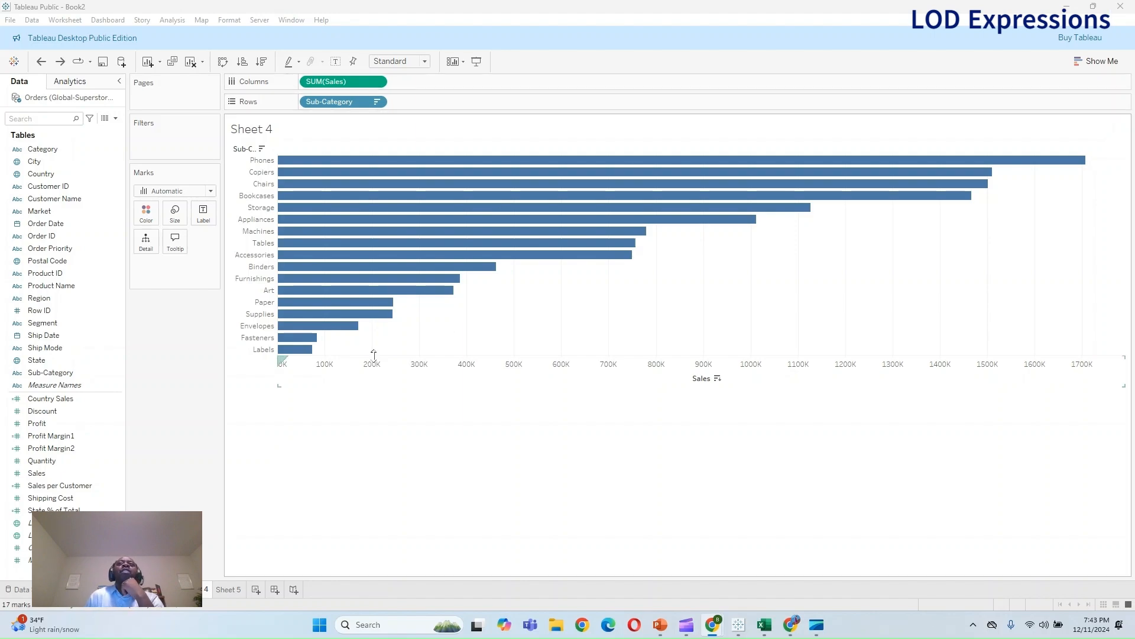
pyautogui.click(204, 216)
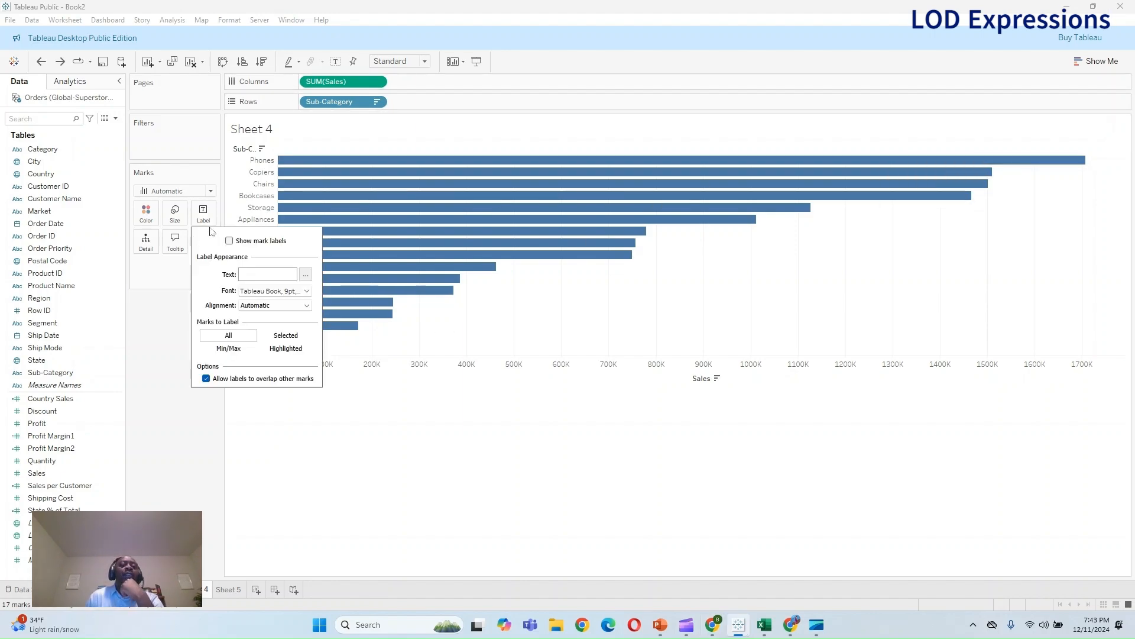
pyautogui.click(229, 241)
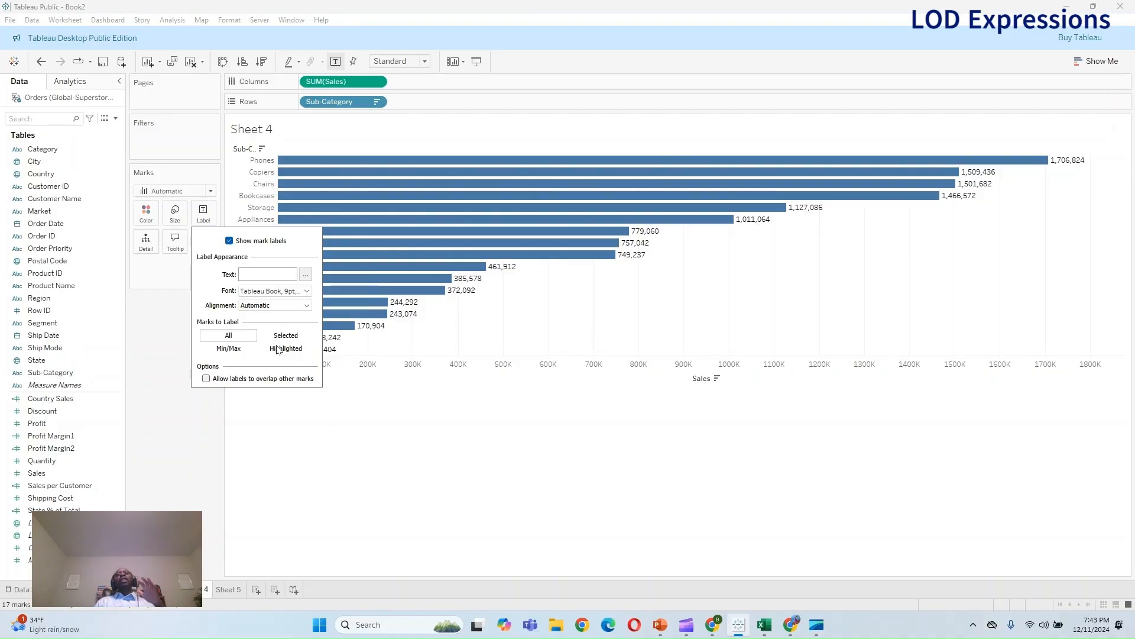
pyautogui.click(354, 453)
pyautogui.click(1097, 61)
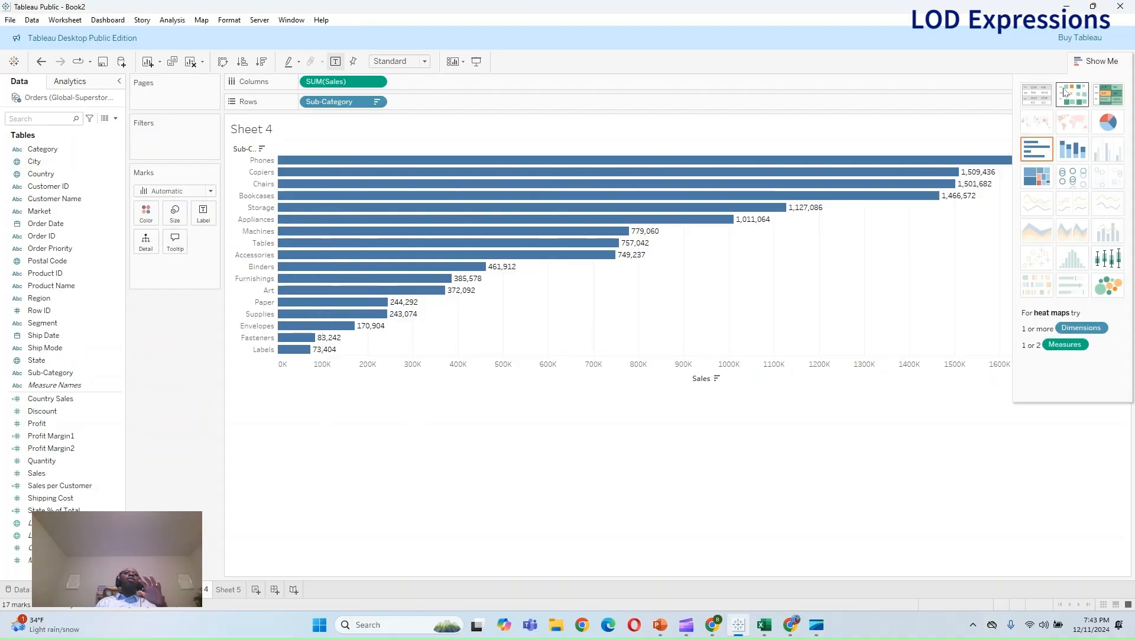
pyautogui.click(1037, 94)
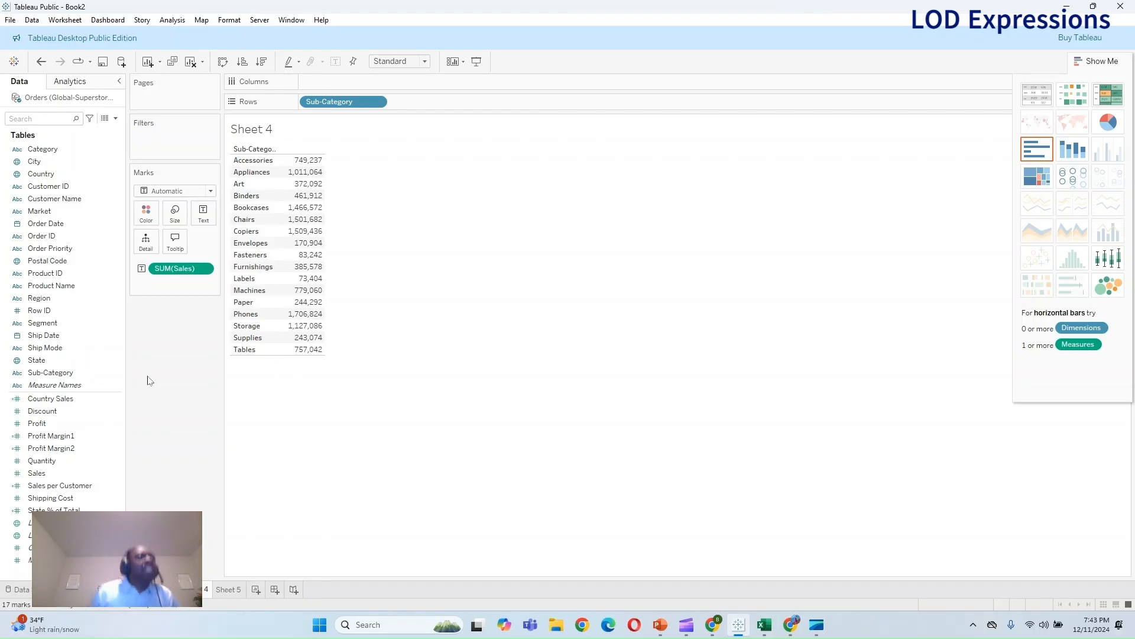
# Open the Sales per Customer calculation for editing, enlarge its formula text, and comment out the existing INCLUDE expression with //
pyautogui.rightClick(85, 486)
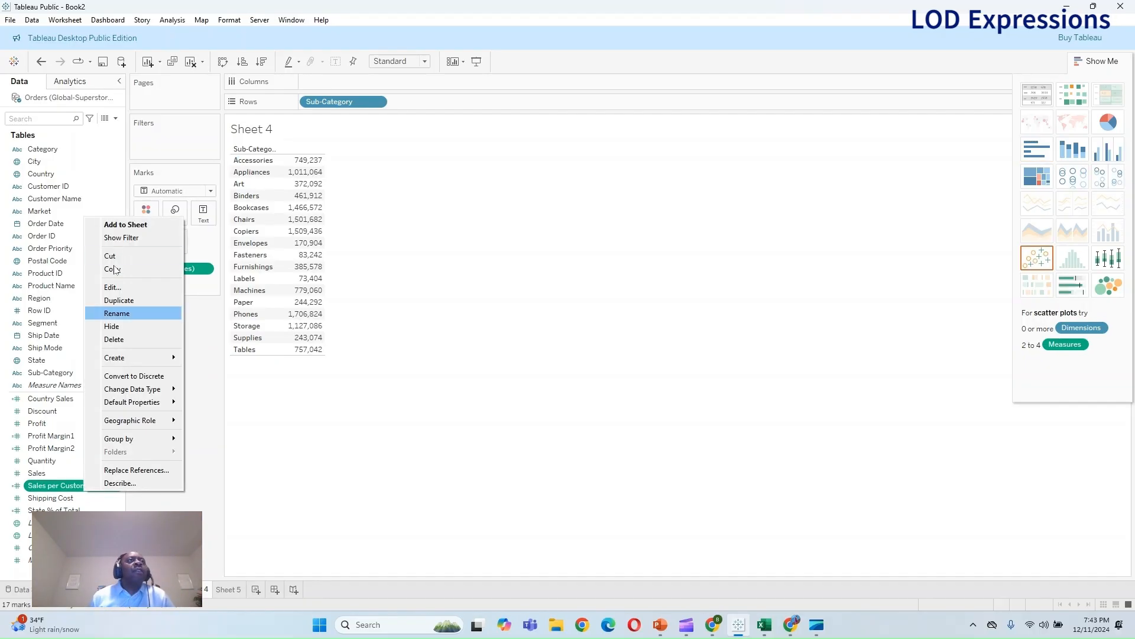
pyautogui.click(130, 287)
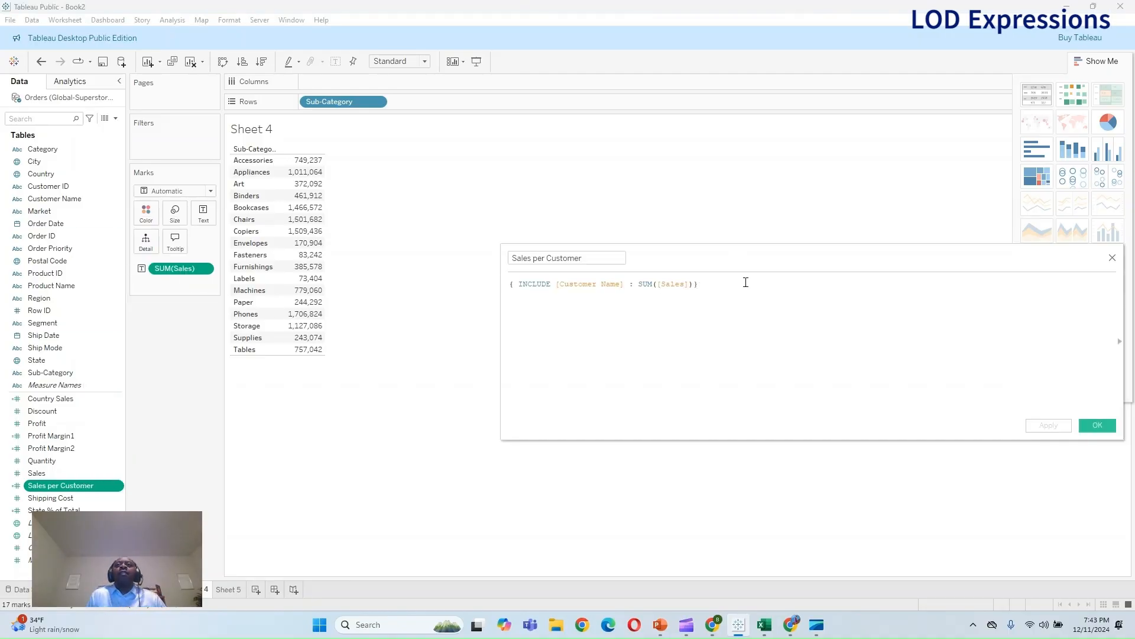
pyautogui.moveTo(718, 252); pyautogui.dragTo(520, 231)
pyautogui.scroll(3, 572, 346)
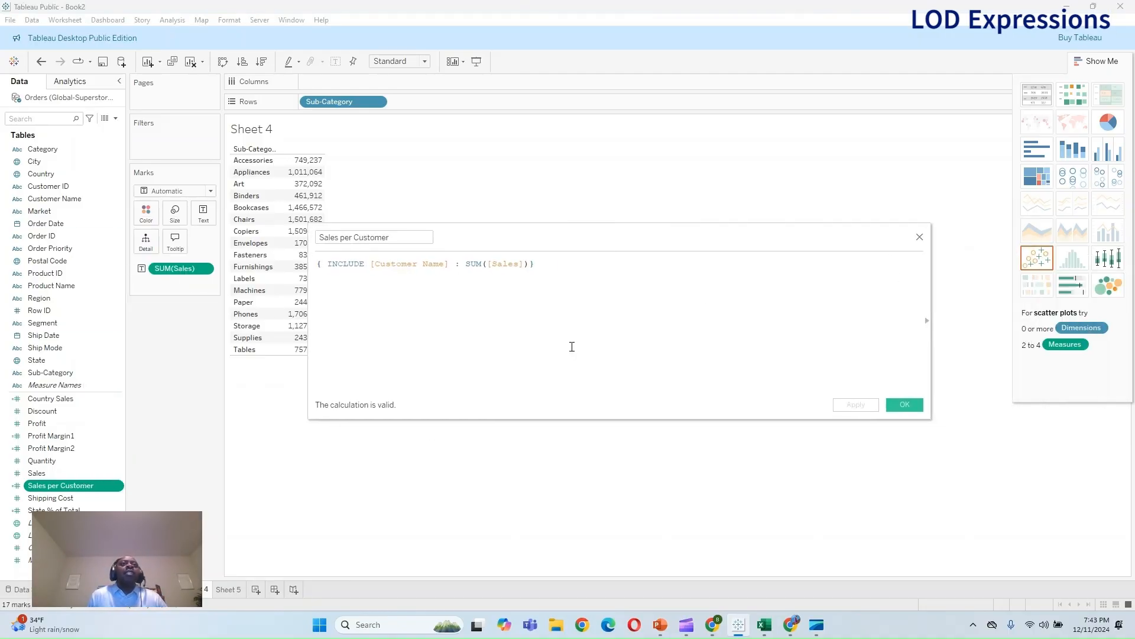
pyautogui.scroll(2, 573, 347)
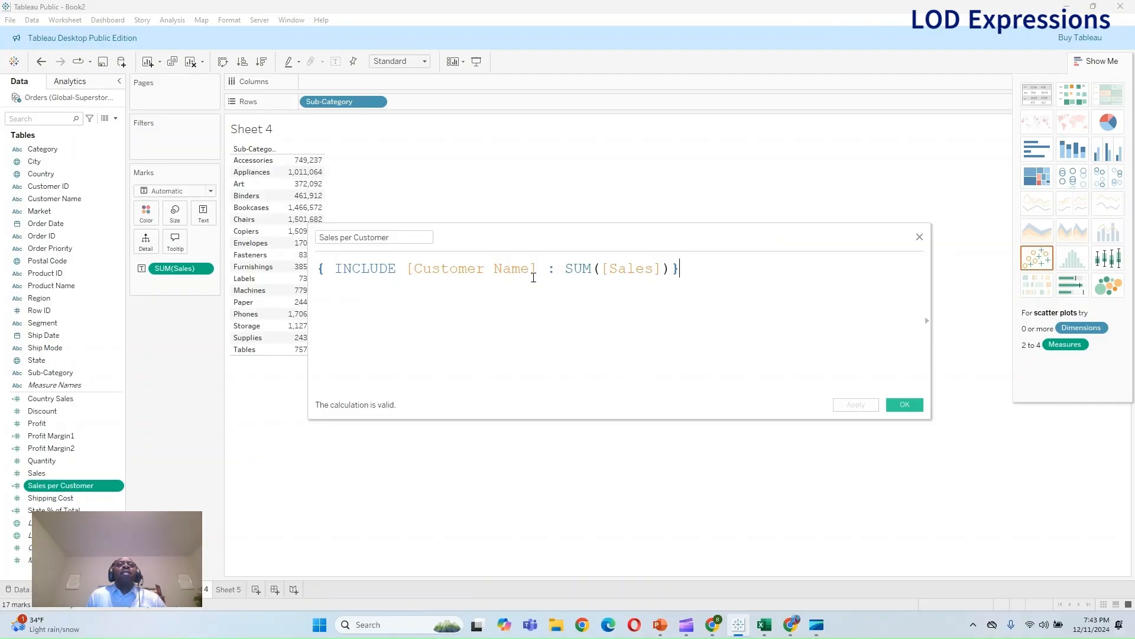
pyautogui.press('Return')
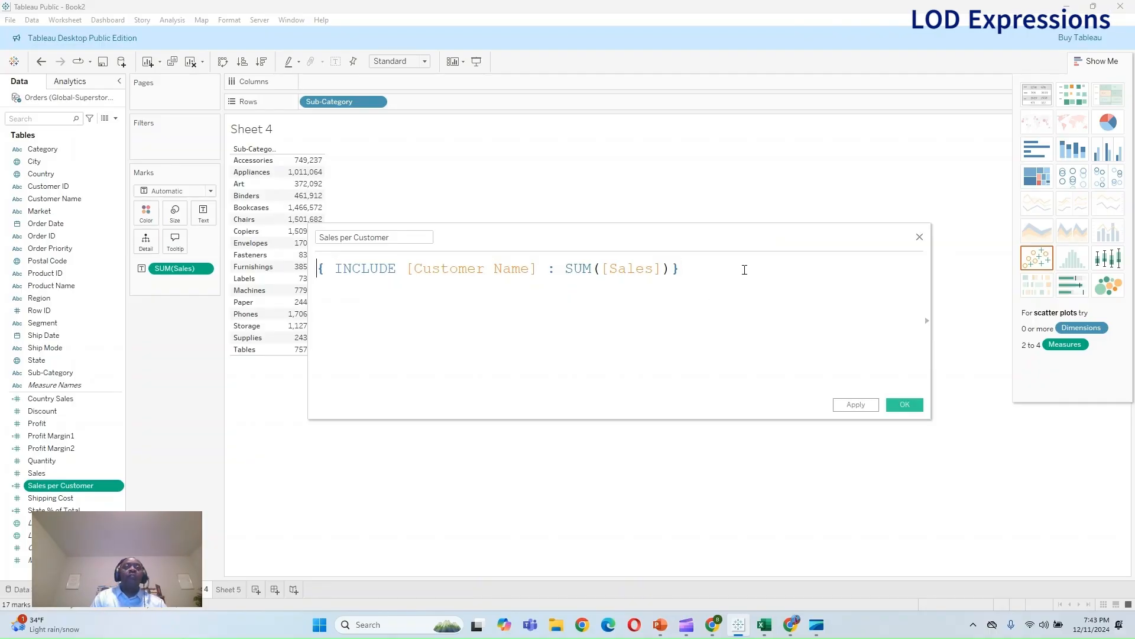
pyautogui.write('//')
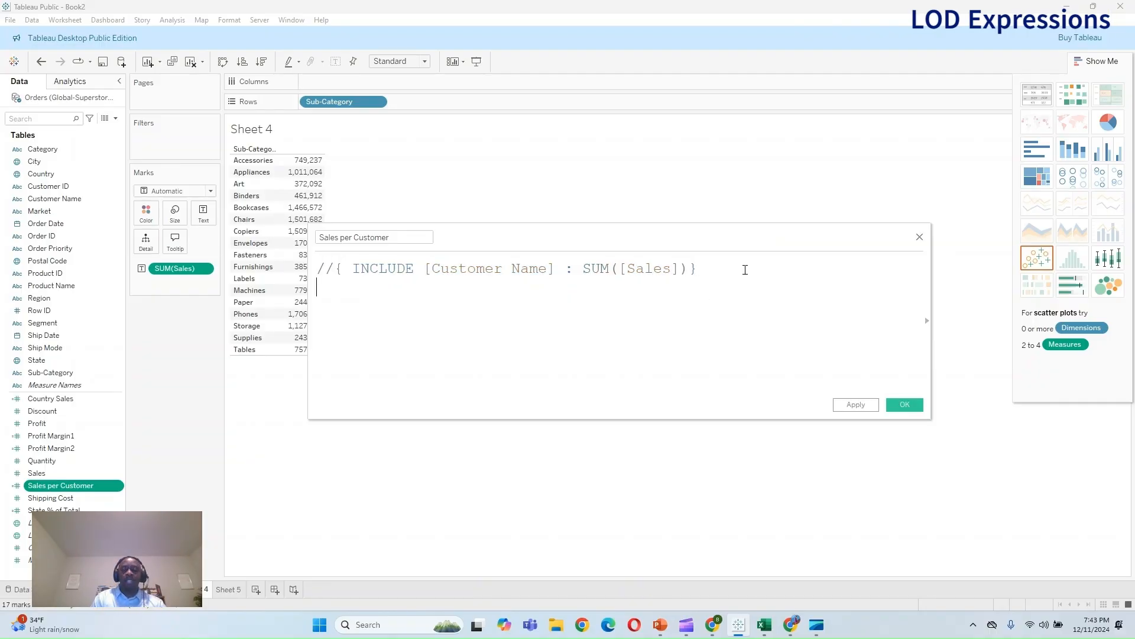
# Write the formula { INCLUDE [Customer Name] : SUM([Sales])} below the commented line and save the Sales per Customer calculation
pyautogui.write('{ INCLUDE [')
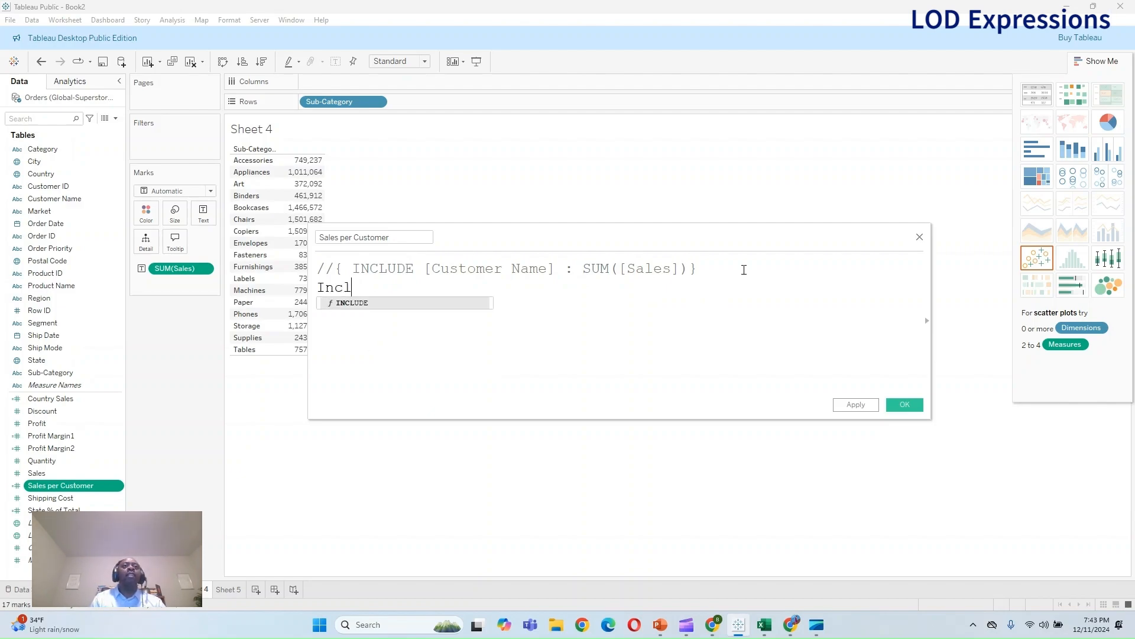
pyautogui.write('Cus')
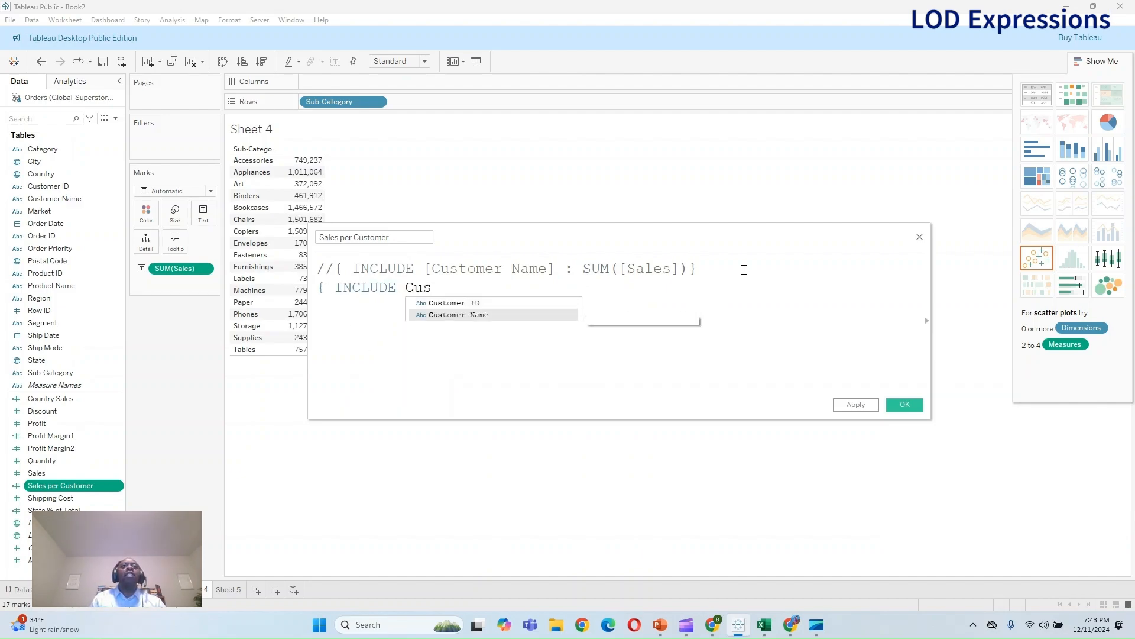
pyautogui.press('Return')
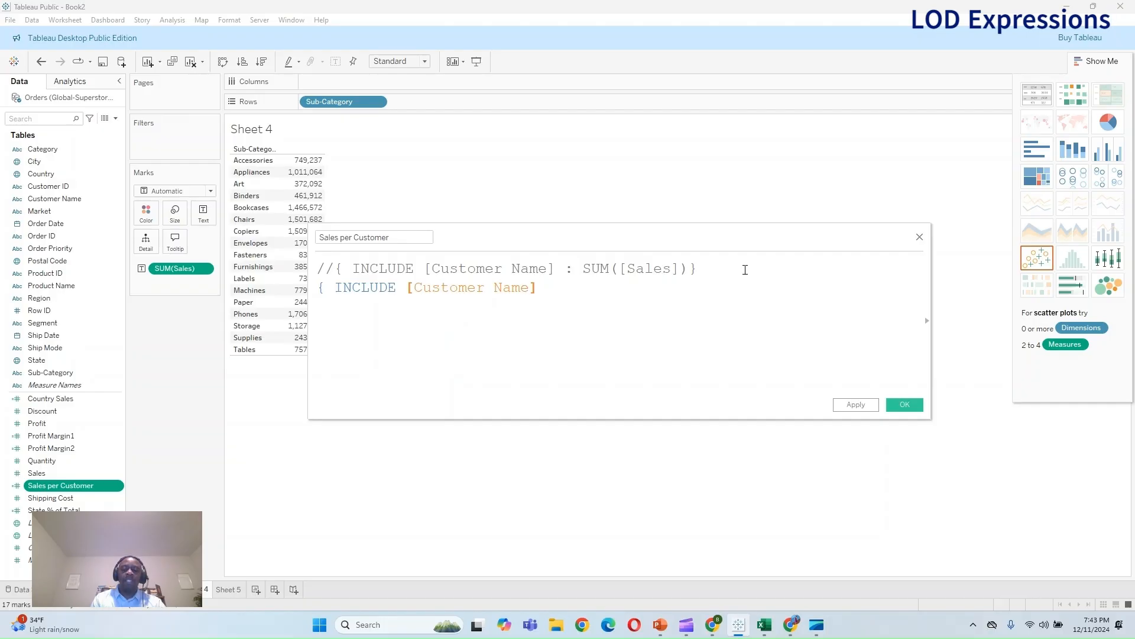
pyautogui.write(': S')
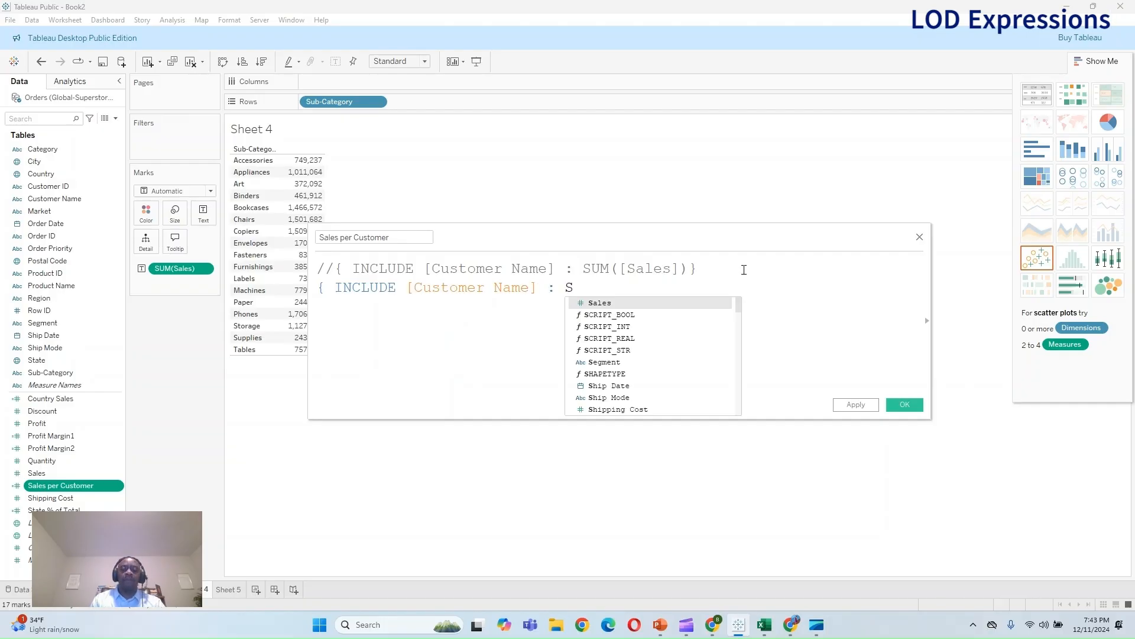
pyautogui.write('UM')
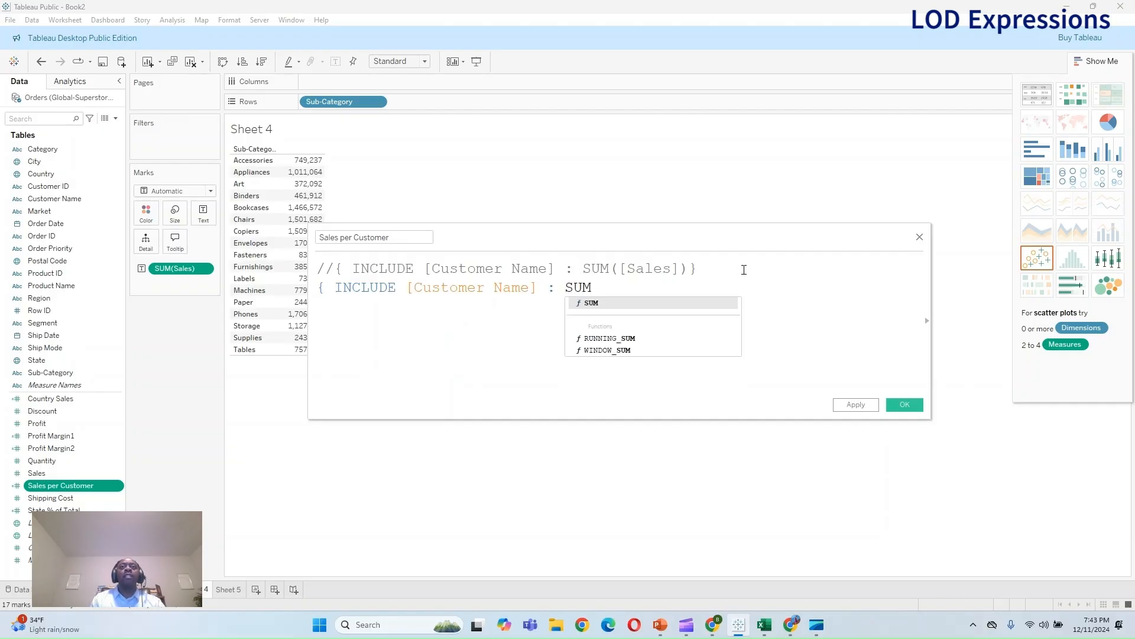
pyautogui.write('(Sa')
pyautogui.press('Return')
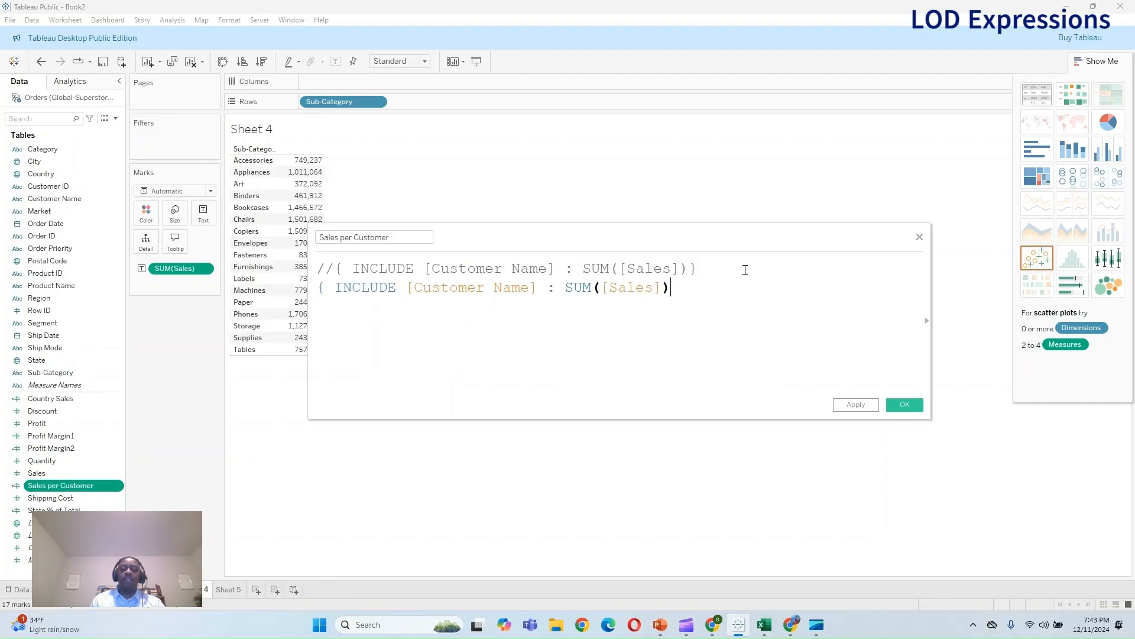
pyautogui.write('}')
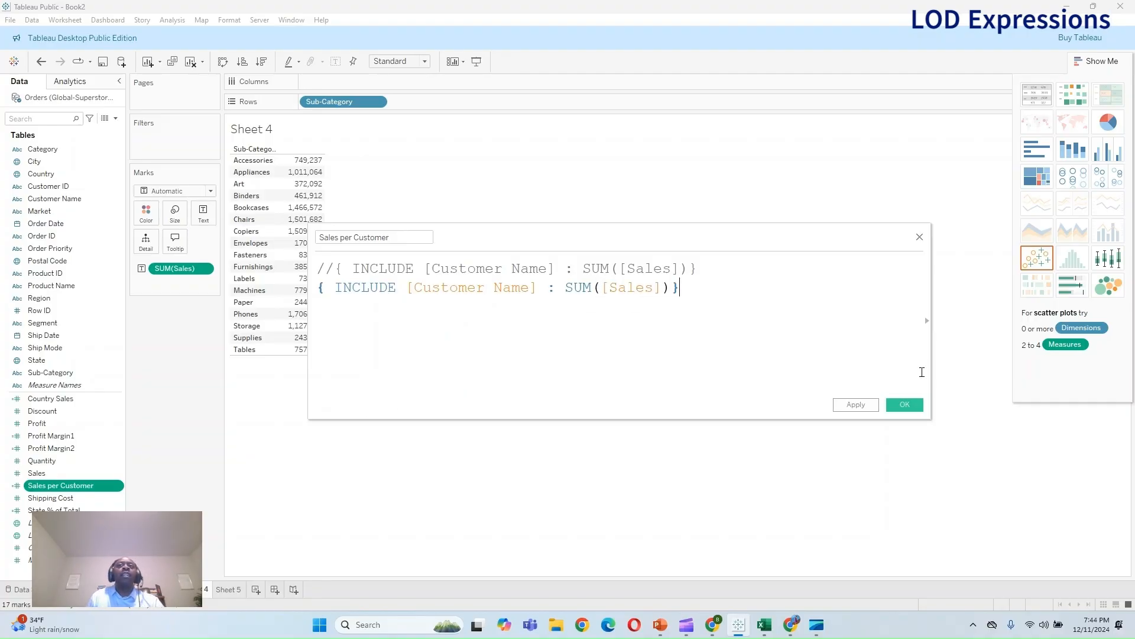
pyautogui.click(855, 405)
pyautogui.click(905, 405)
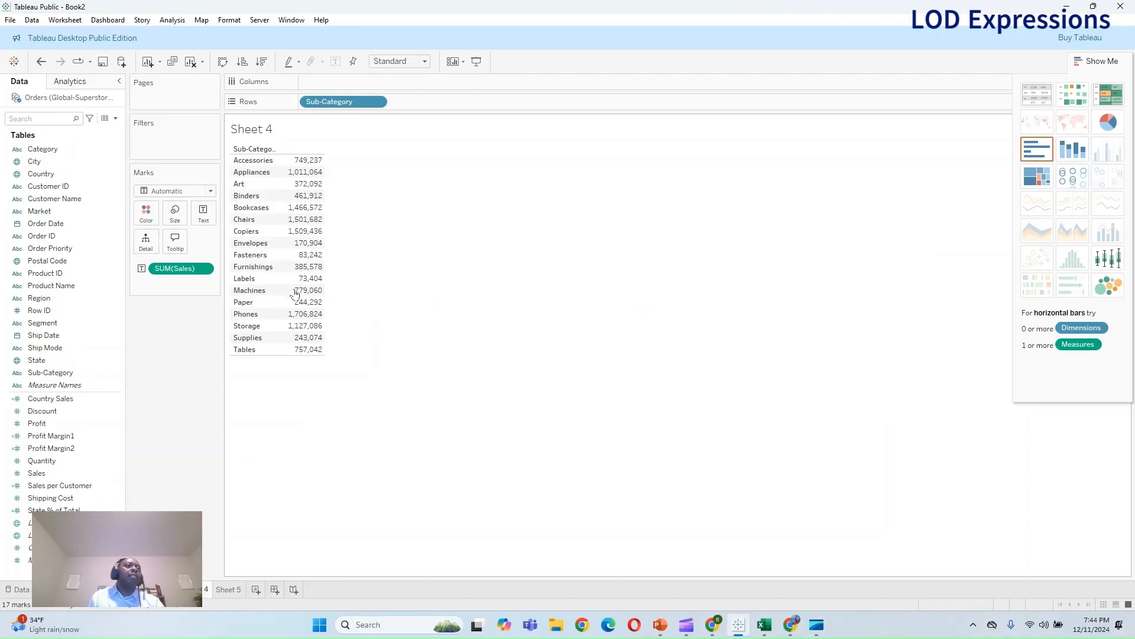
# Turn the Sheet 4 table into vertical bars with Sub-Category as columns and SUM(Sales) as rows, showing mark labels
pyautogui.click(75, 486)
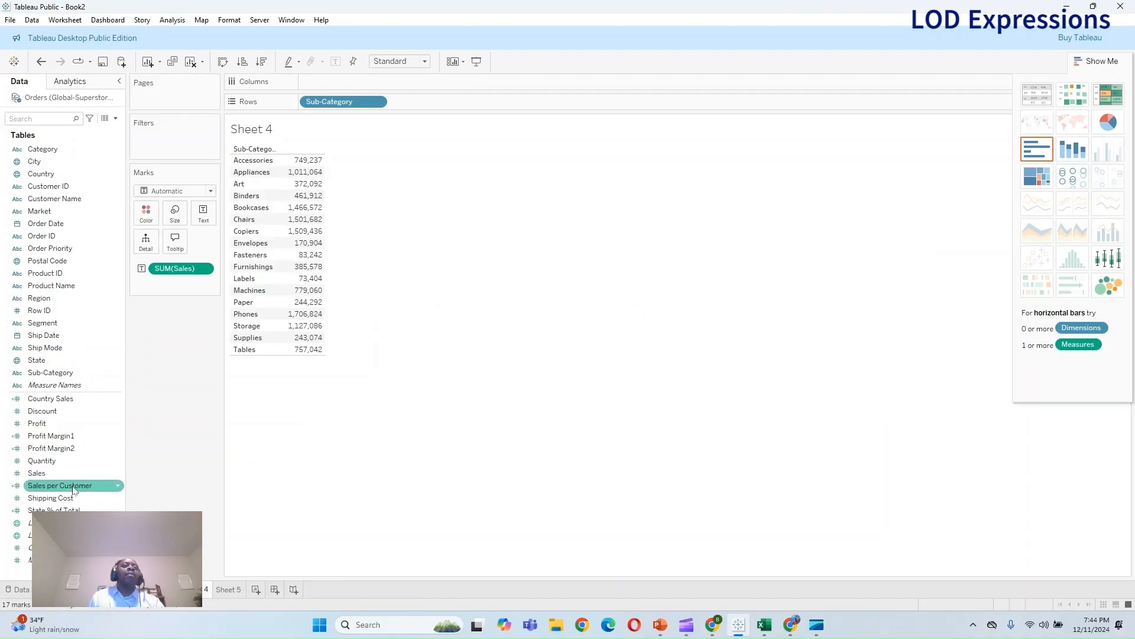
pyautogui.moveTo(74, 489); pyautogui.dragTo(54, 468)
pyautogui.moveTo(329, 102); pyautogui.dragTo(332, 82)
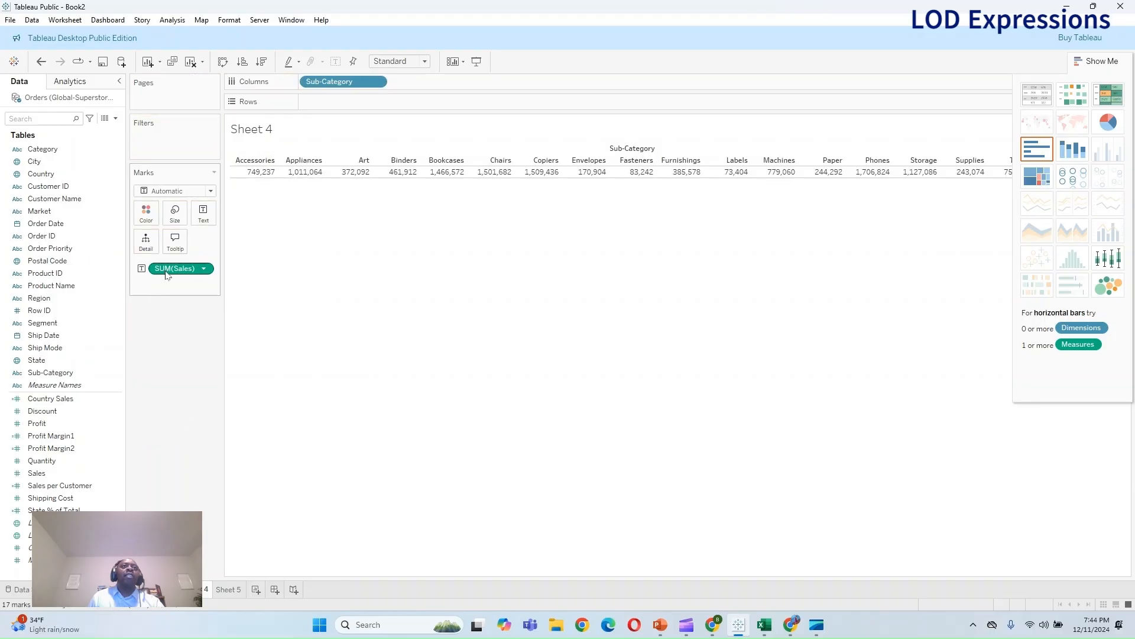
pyautogui.moveTo(177, 268); pyautogui.dragTo(350, 102)
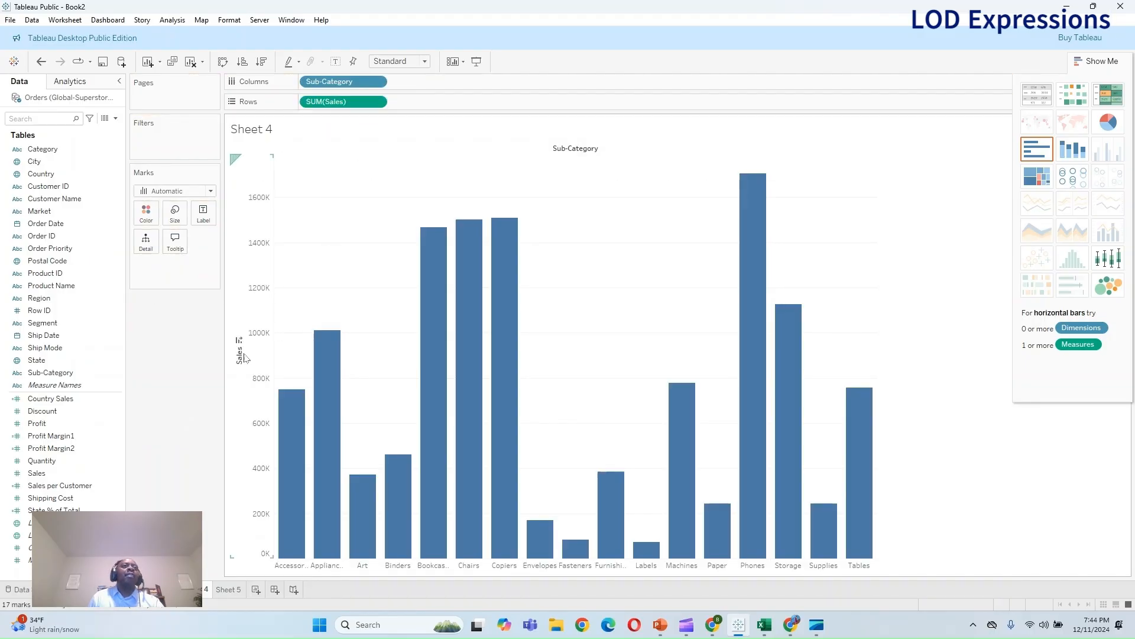
pyautogui.click(202, 214)
pyautogui.click(229, 241)
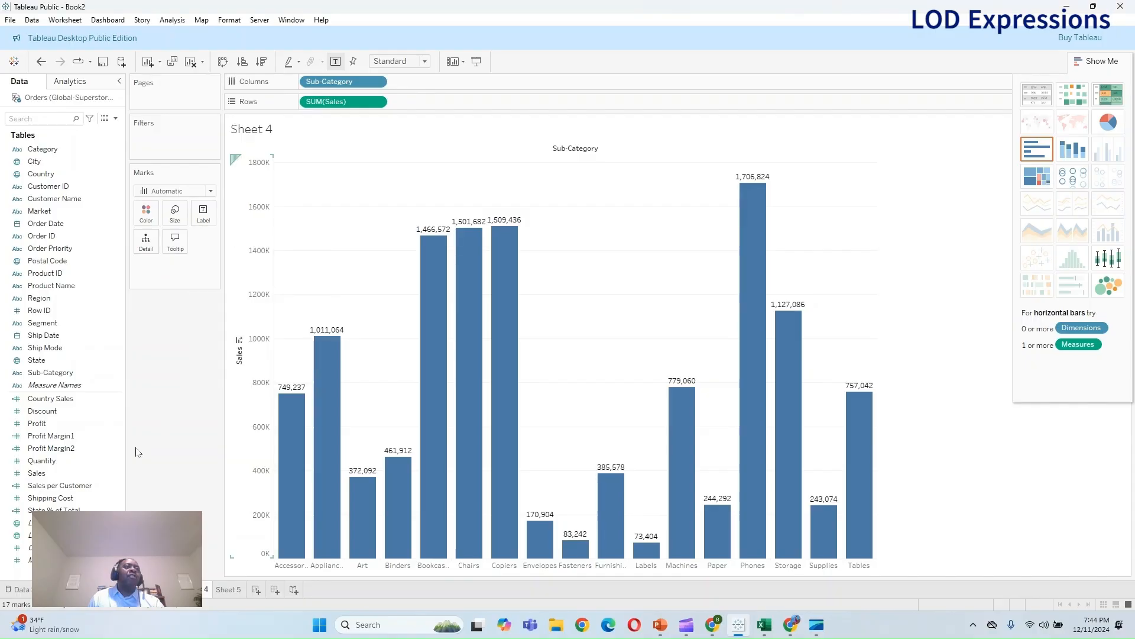
# Add Sales per Customer to the rows beside SUM(Sales) and change its aggregation to Average
pyautogui.moveTo(59, 485); pyautogui.dragTo(473, 103)
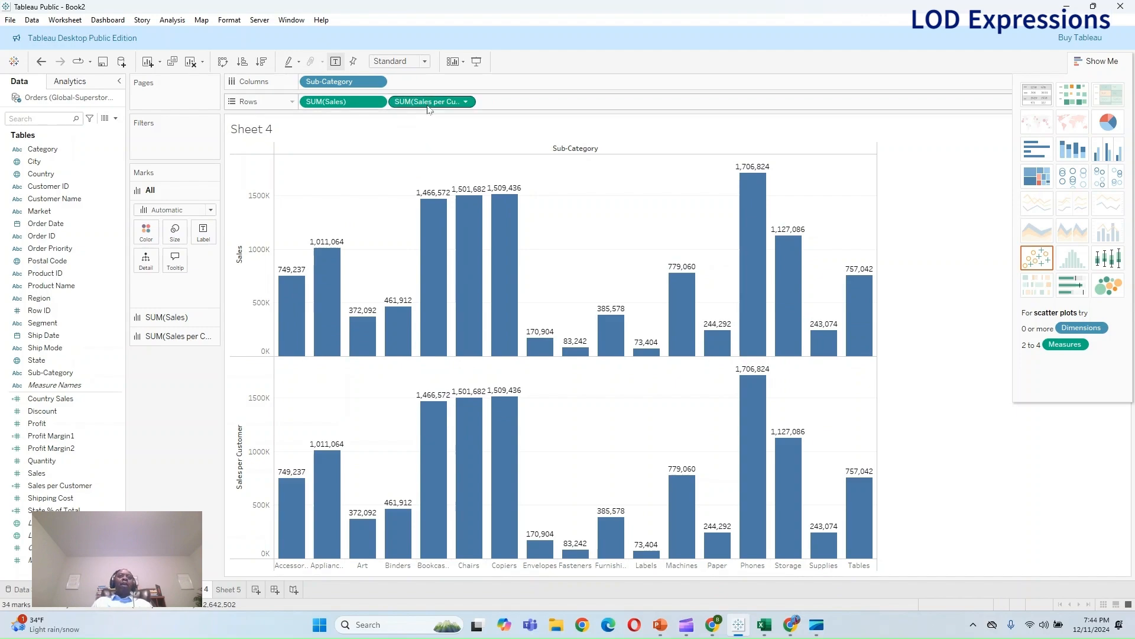
pyautogui.click(465, 101)
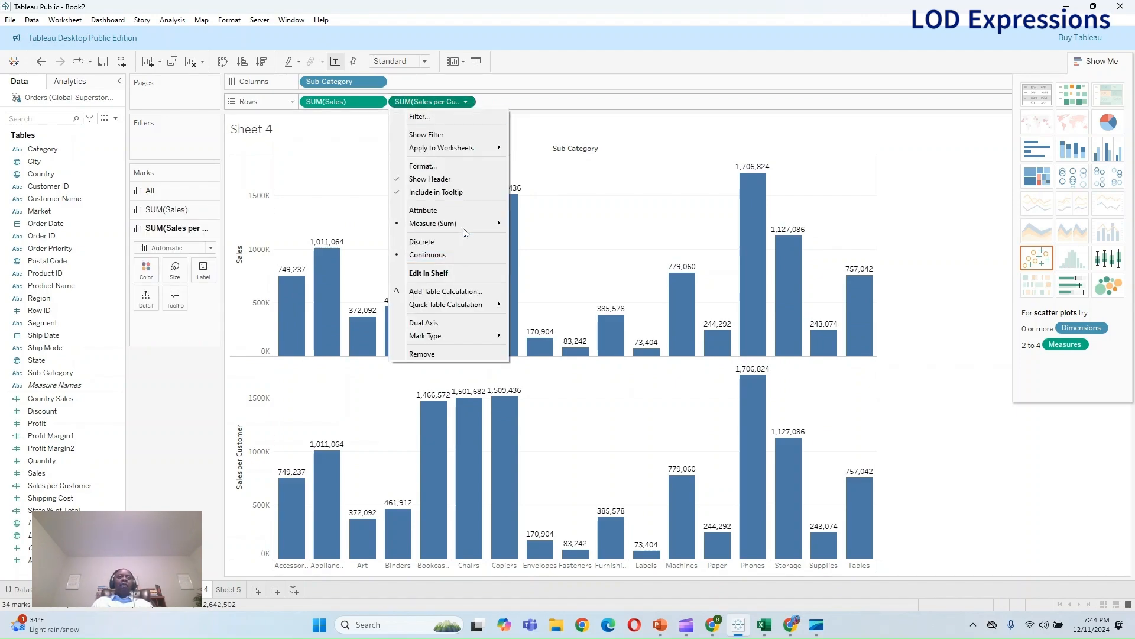
pyautogui.moveTo(464, 228)
pyautogui.click(526, 239)
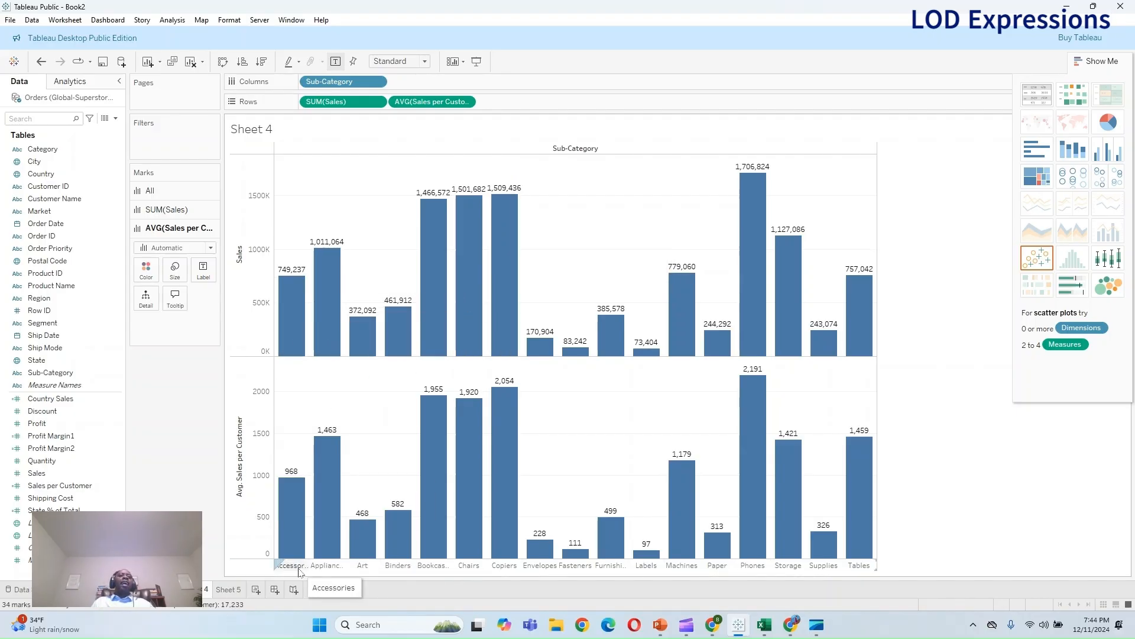
pyautogui.moveTo(301, 317)
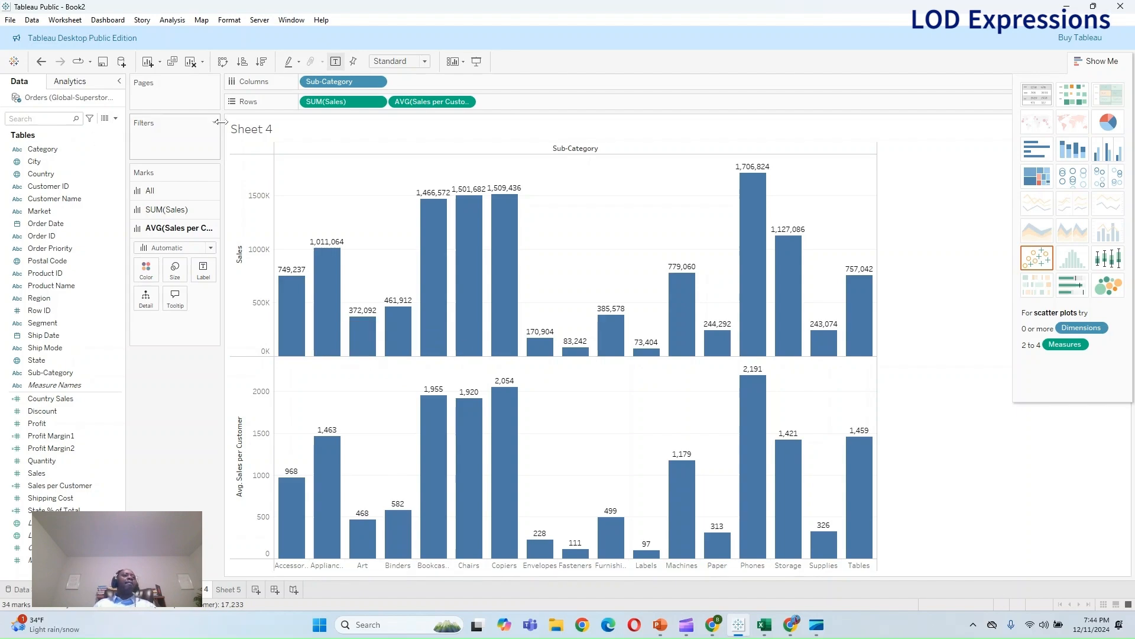
pyautogui.click(53, 249)
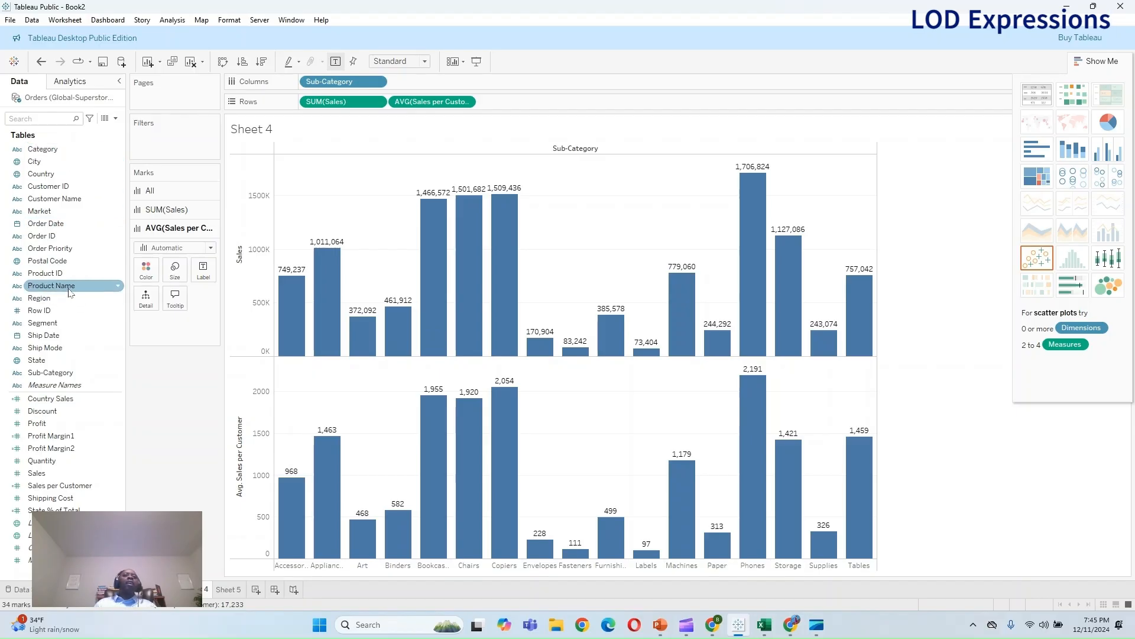
pyautogui.click(59, 173)
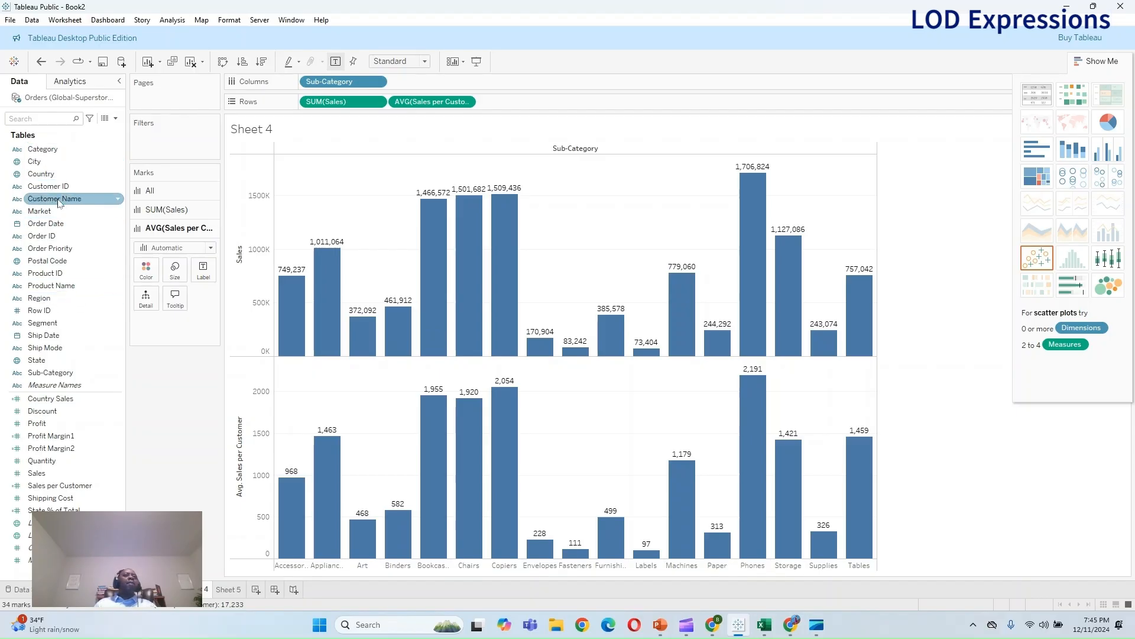
pyautogui.click(116, 118)
pyautogui.click(75, 136)
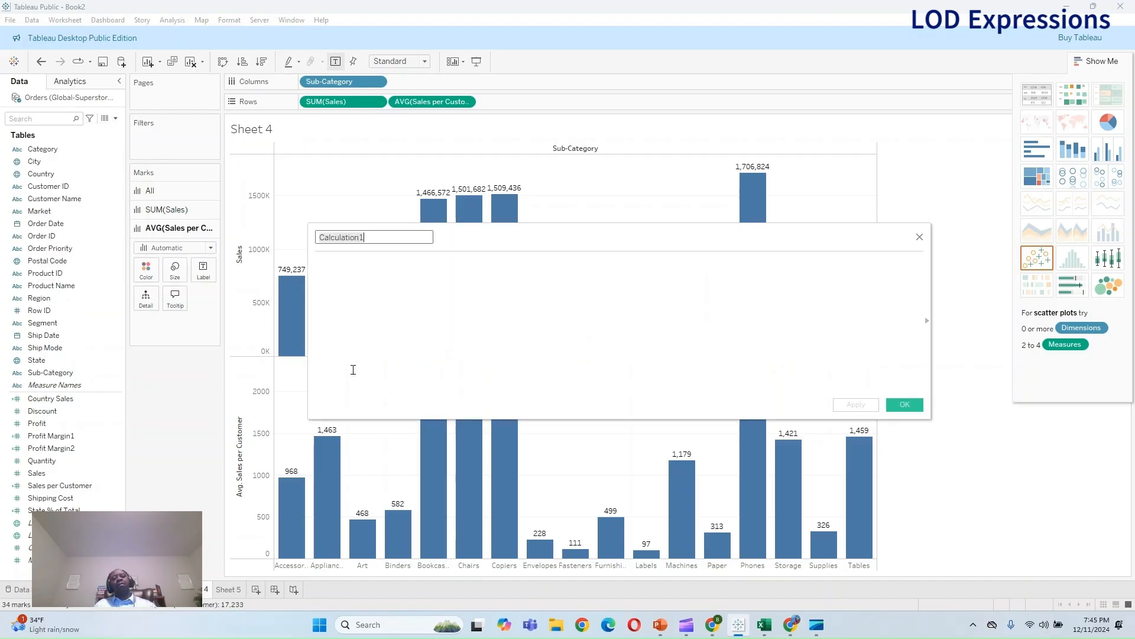
pyautogui.click(919, 237)
pyautogui.click(47, 199)
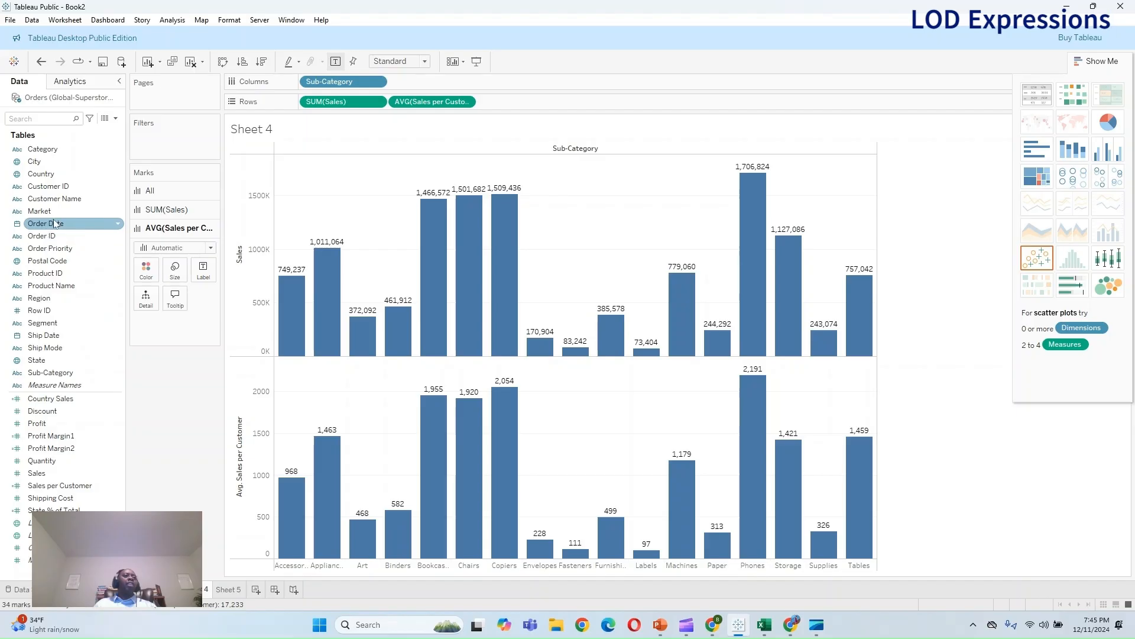
# Create an LOD calculation from Region and Sales, and replace FIXED with INCLUDE in its formula
pyautogui.click(56, 298)
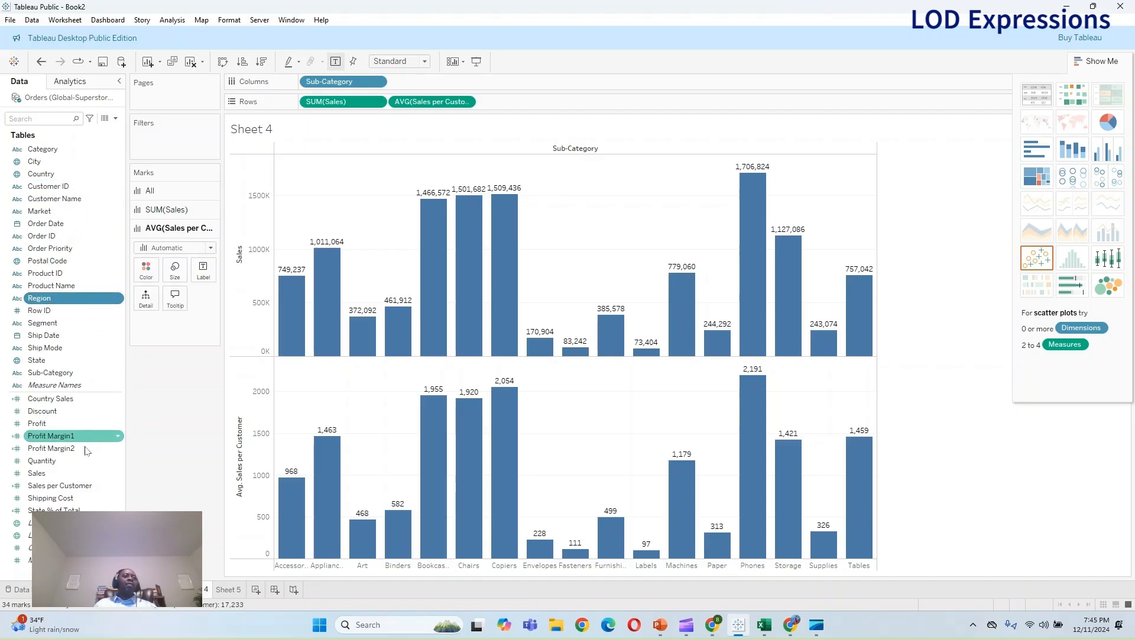
pyautogui.rightClick(92, 304)
pyautogui.moveTo(133, 340)
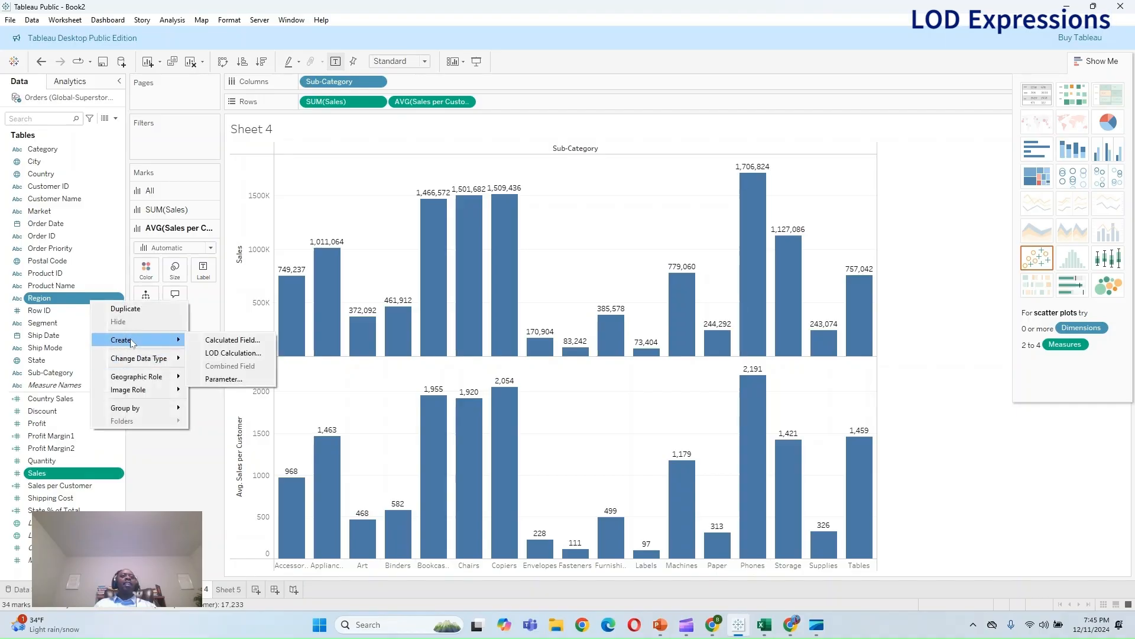
pyautogui.click(230, 354)
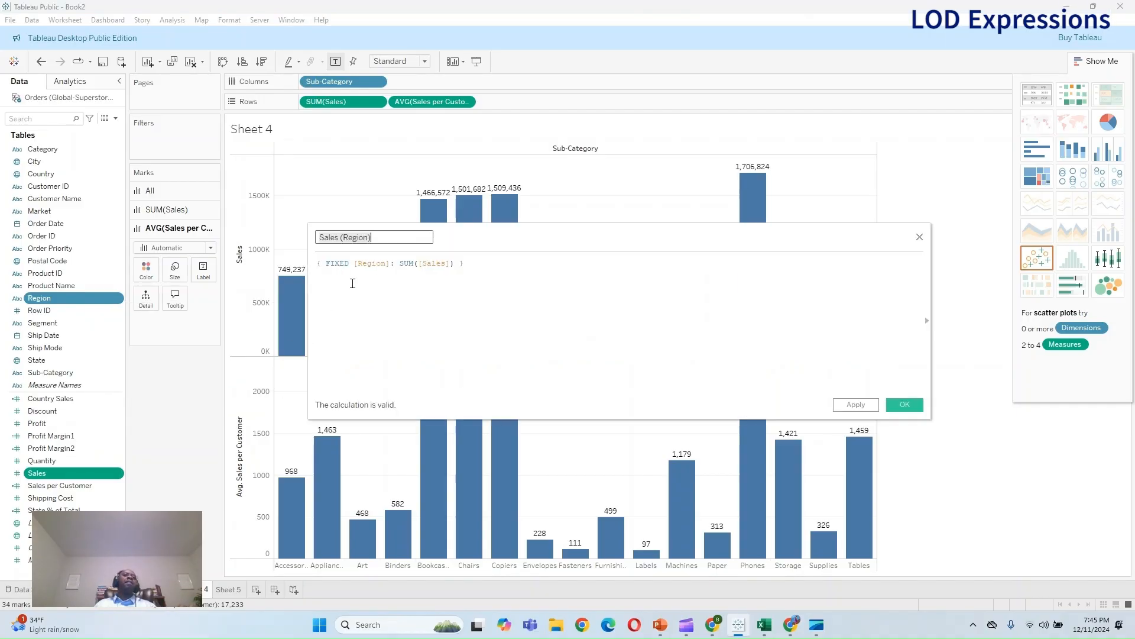
pyautogui.doubleClick(349, 266)
pyautogui.press('BackSpace')
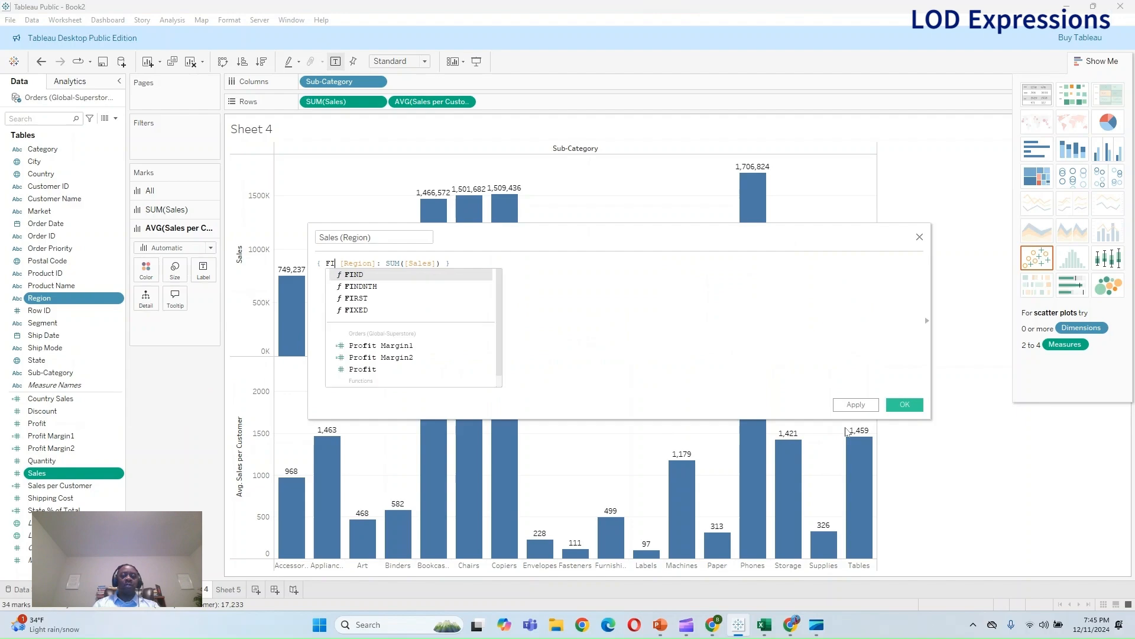
pyautogui.write('INCLUDE')
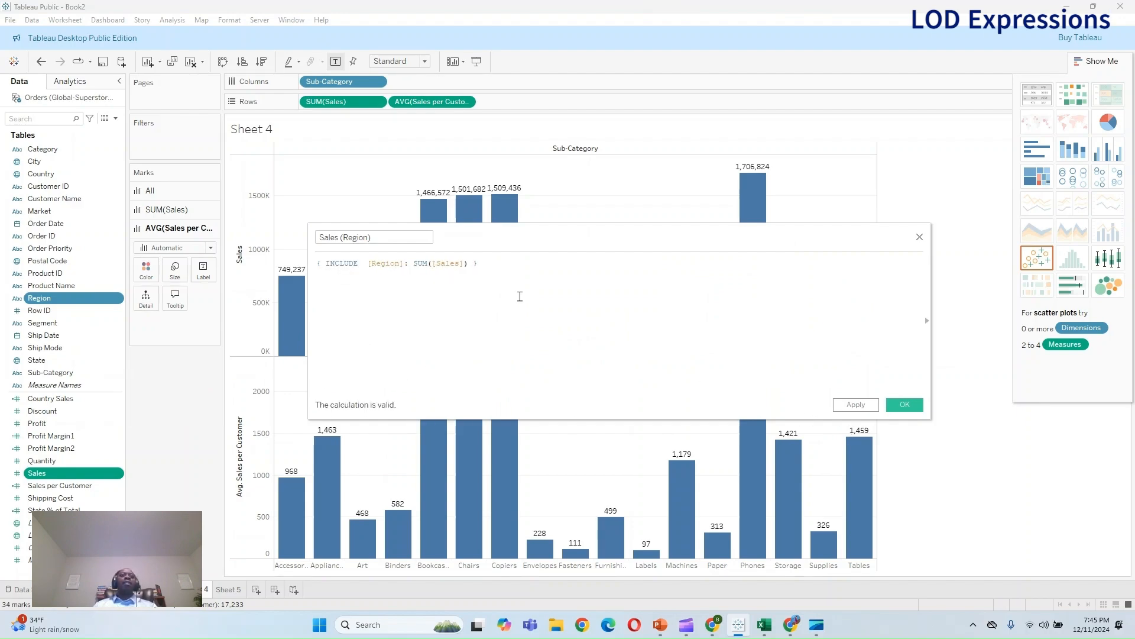
# Name the new LOD calculation "Sales per Region" and save it
pyautogui.tripleClick(366, 237)
pyautogui.press('BackSpace')
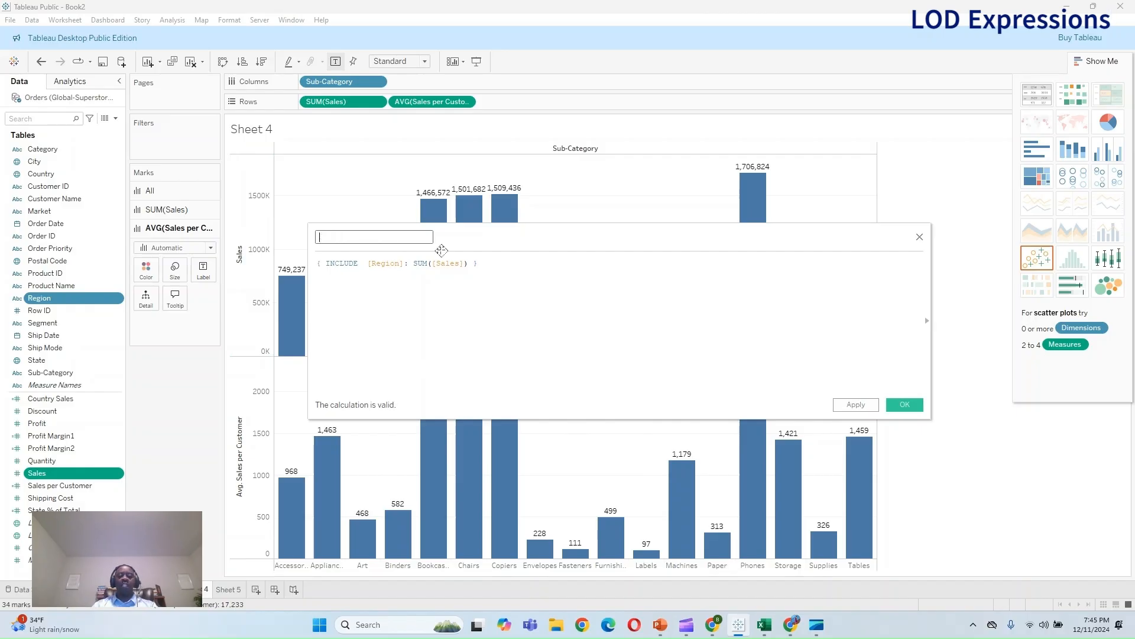
pyautogui.write('Sales per REgion')
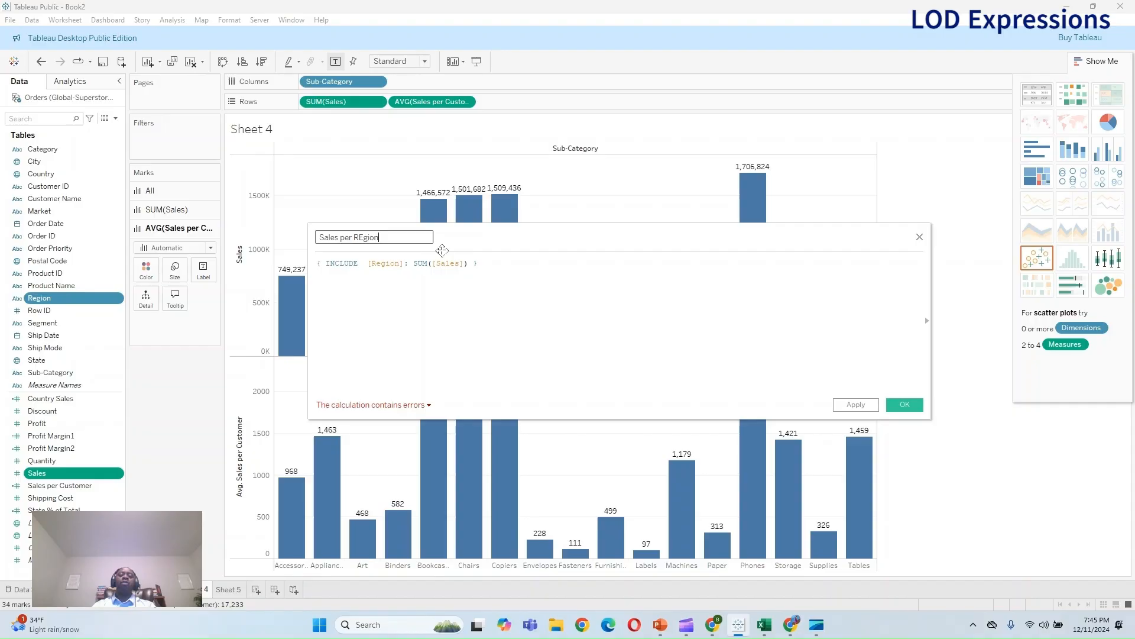
pyautogui.press('BackSpace')
pyautogui.press('BackSpace')
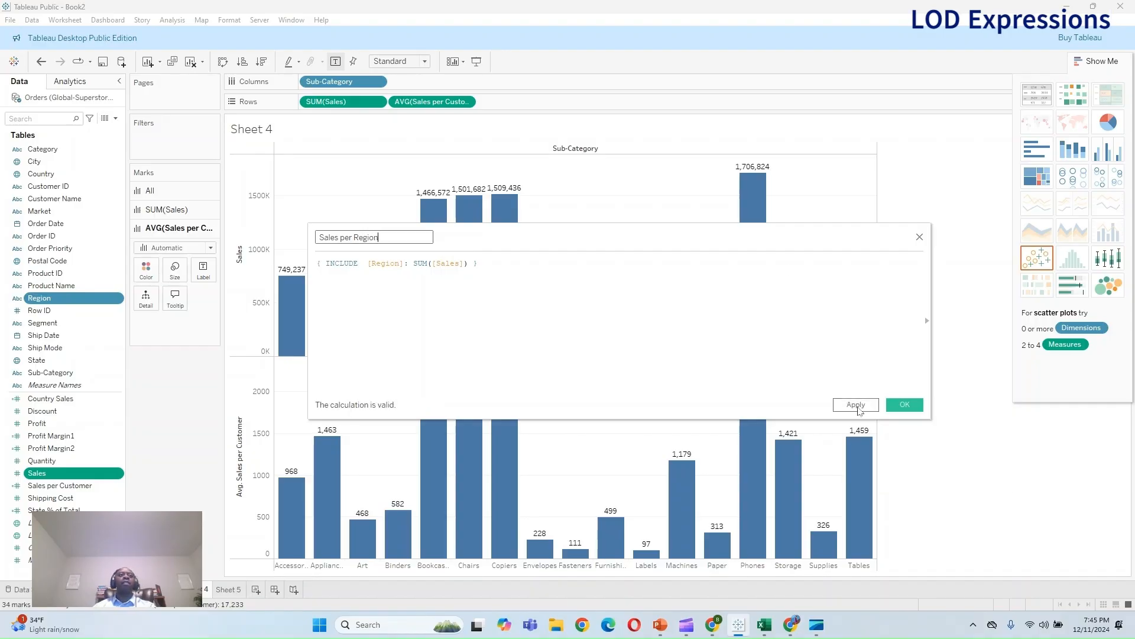
pyautogui.click(856, 404)
pyautogui.click(905, 403)
# Add Sales per Region to the rows after Sales per Customer and change its aggregation to Minimum
pyautogui.moveTo(55, 498); pyautogui.dragTo(497, 102)
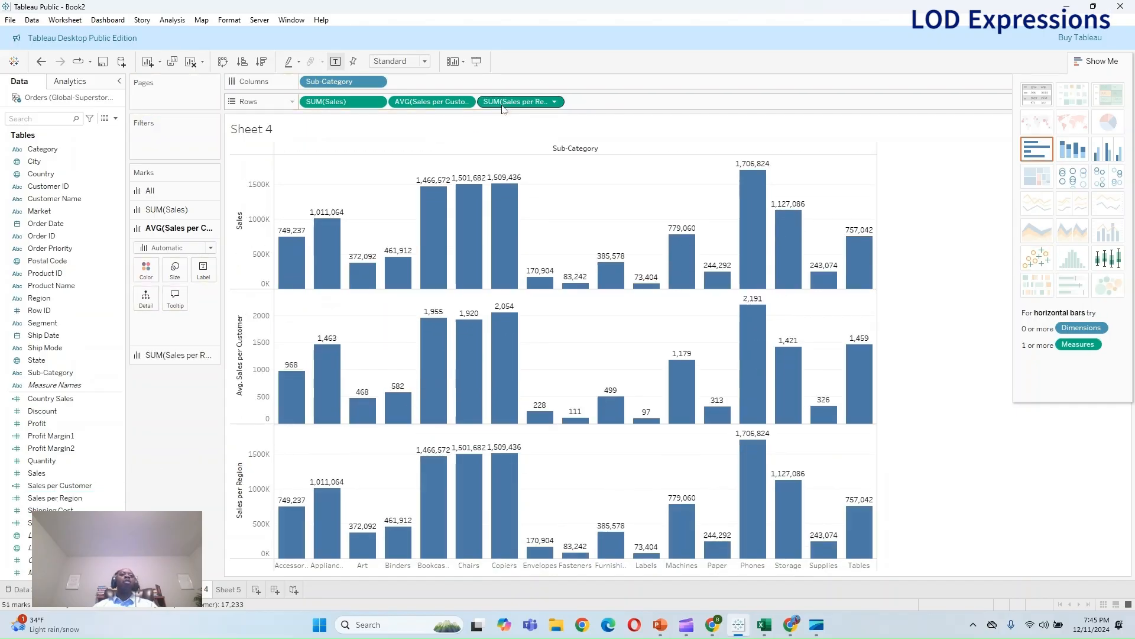
pyautogui.click(556, 102)
pyautogui.moveTo(560, 226)
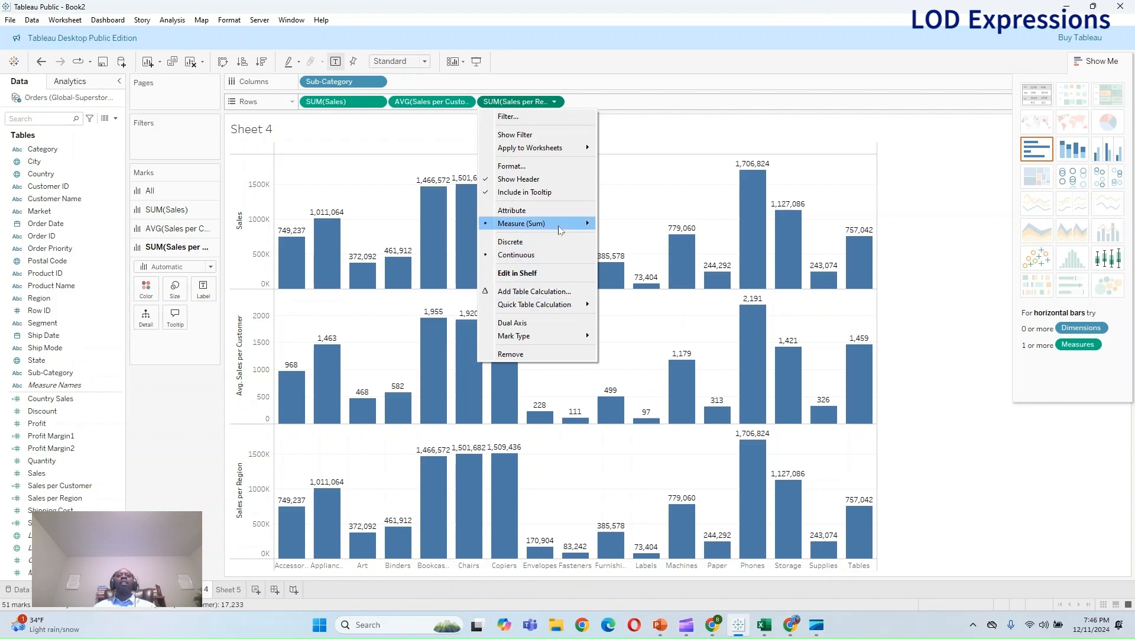
pyautogui.click(652, 295)
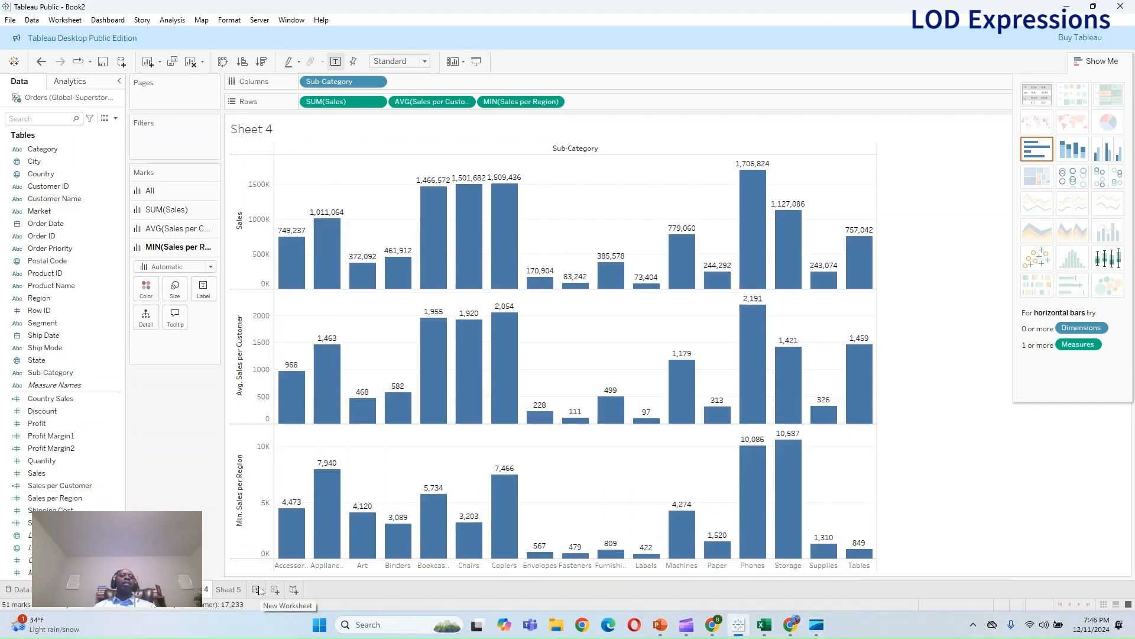
# On Sheet 5, hide the chart suggestions and create a calculated field named "Exclude Region"
pyautogui.click(236, 592)
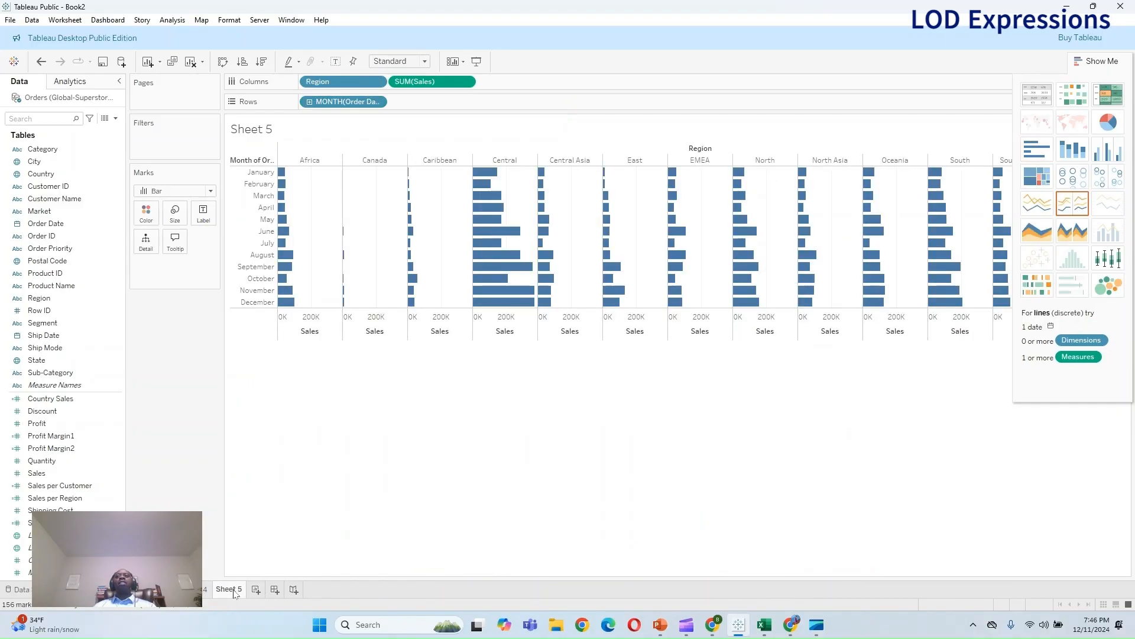
pyautogui.click(1115, 66)
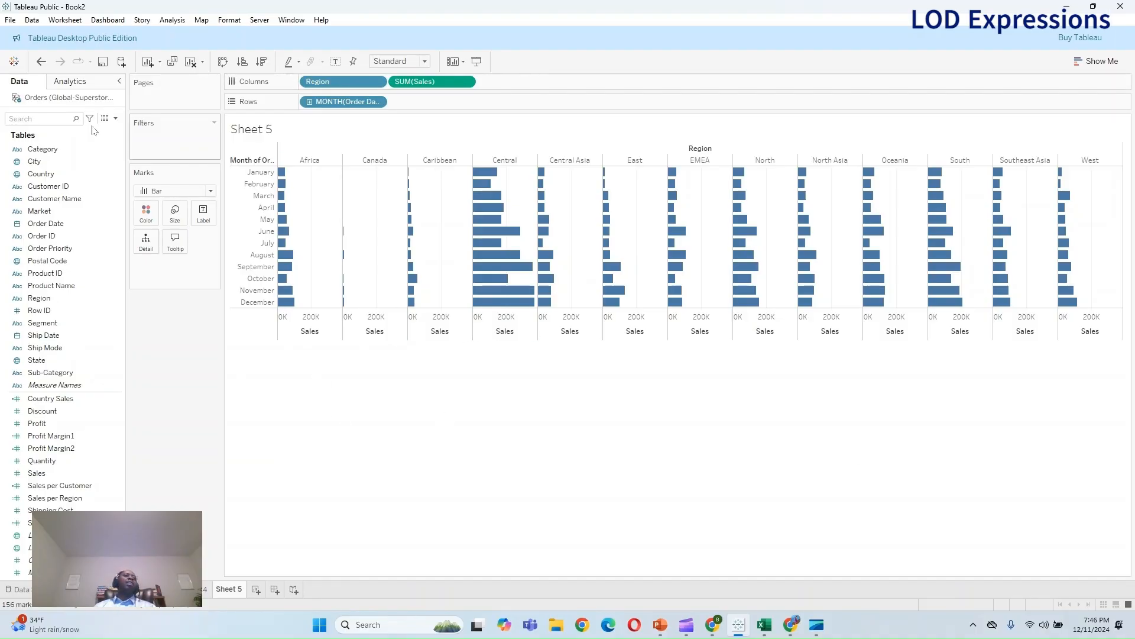
pyautogui.click(116, 120)
pyautogui.click(41, 127)
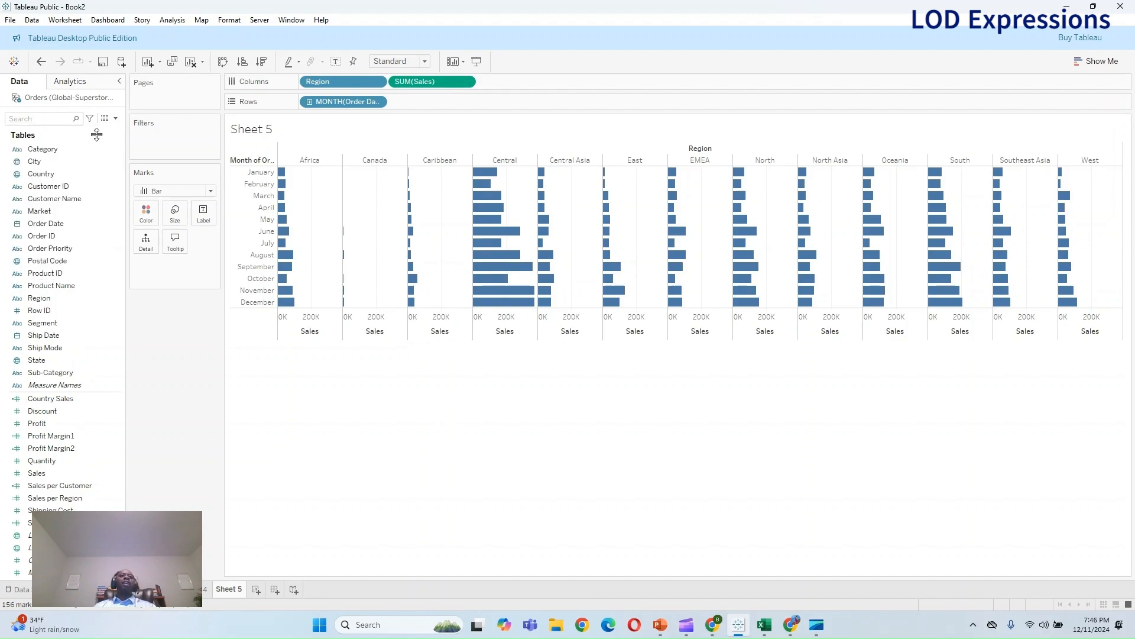
pyautogui.press('BackSpace')
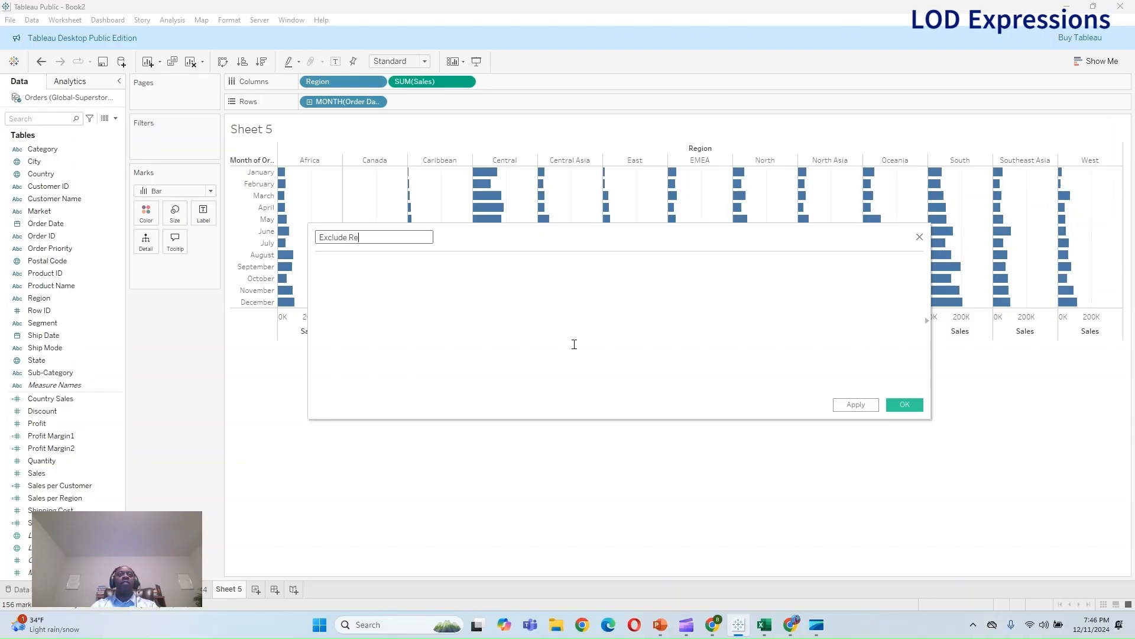
# Begin the Exclude Region formula with {EXCLUDE [Region]
pyautogui.click(574, 344)
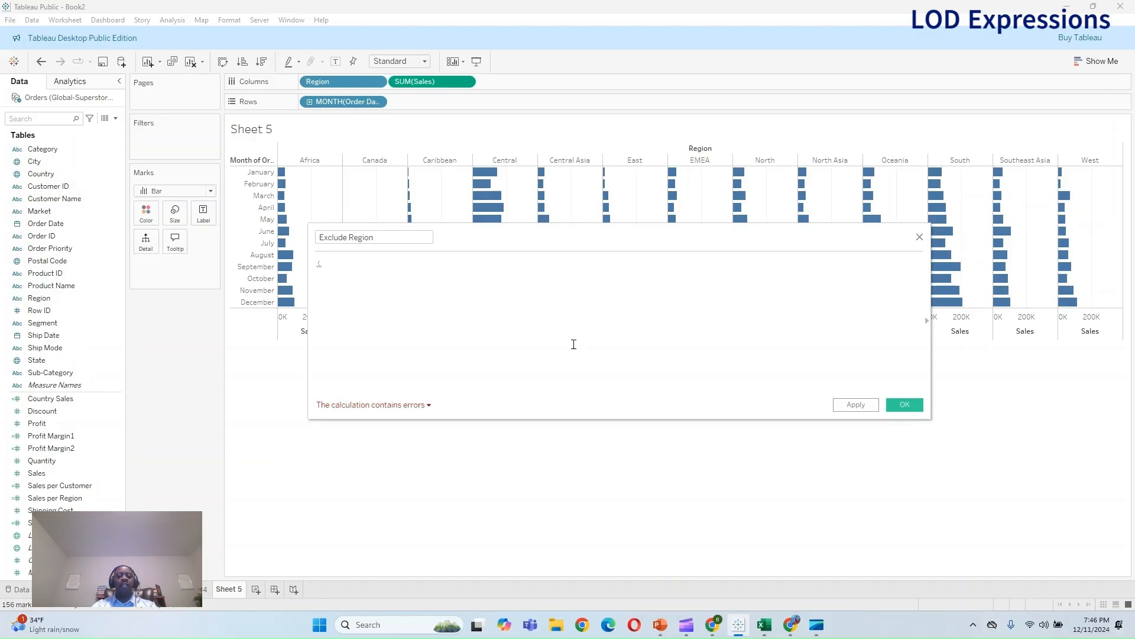
pyautogui.write('EXLU')
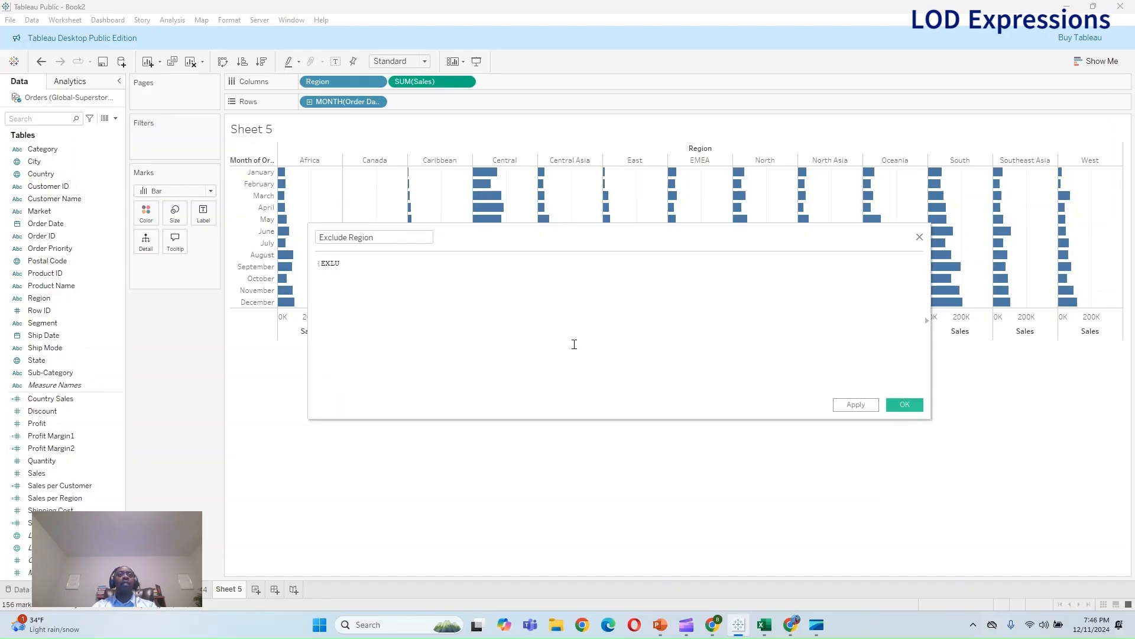
pyautogui.press('BackSpace')
pyautogui.press('BackSpace')
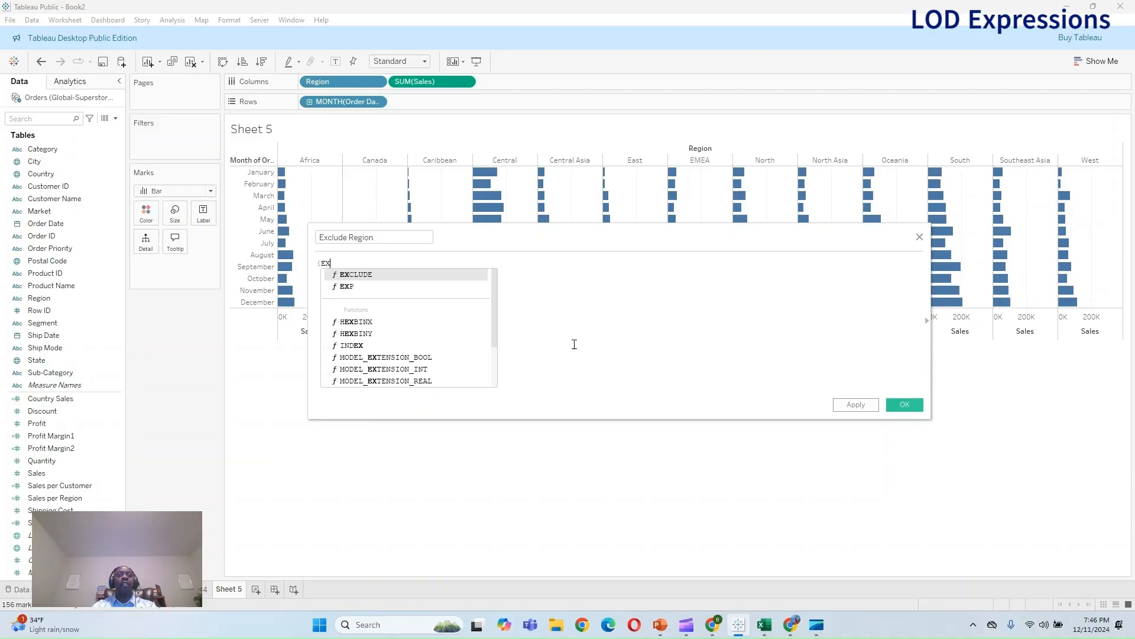
pyautogui.write('C')
pyautogui.press('Return')
pyautogui.write('REgion')
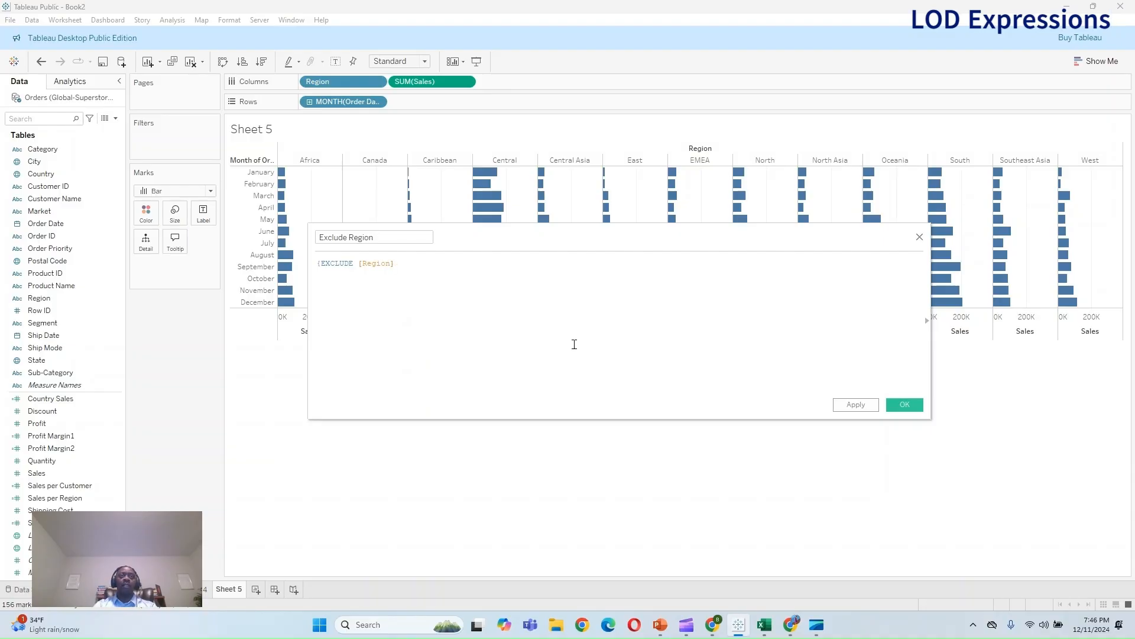
# Complete the formula with :SUM([Sales])}, enlarge the formula text, and save the calculation
pyautogui.write(':S')
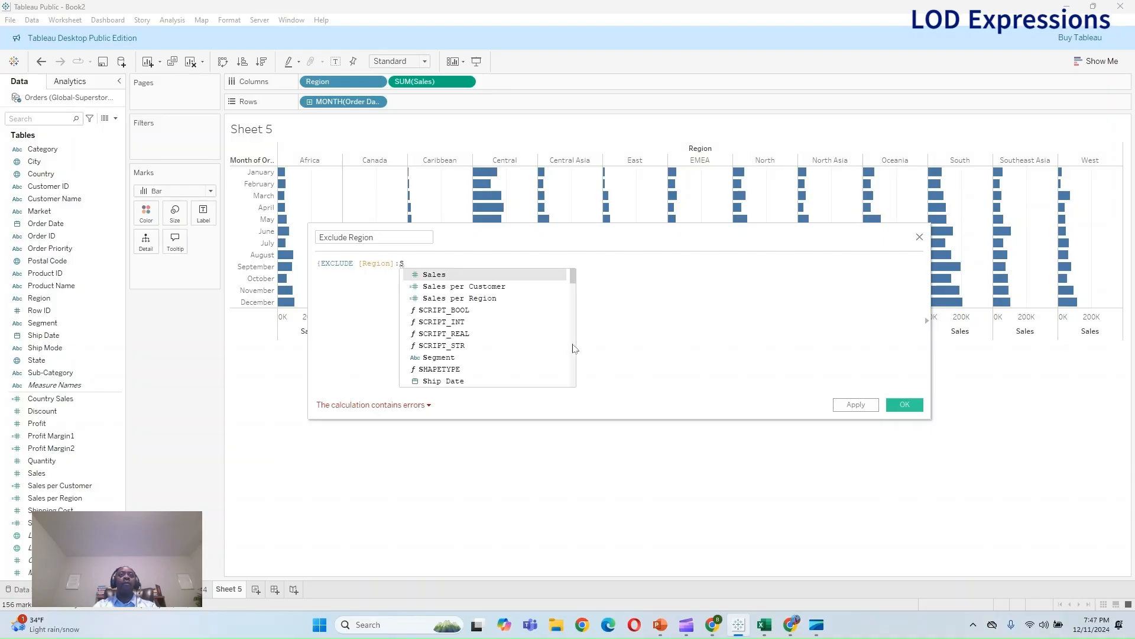
pyautogui.write('UM([Sal')
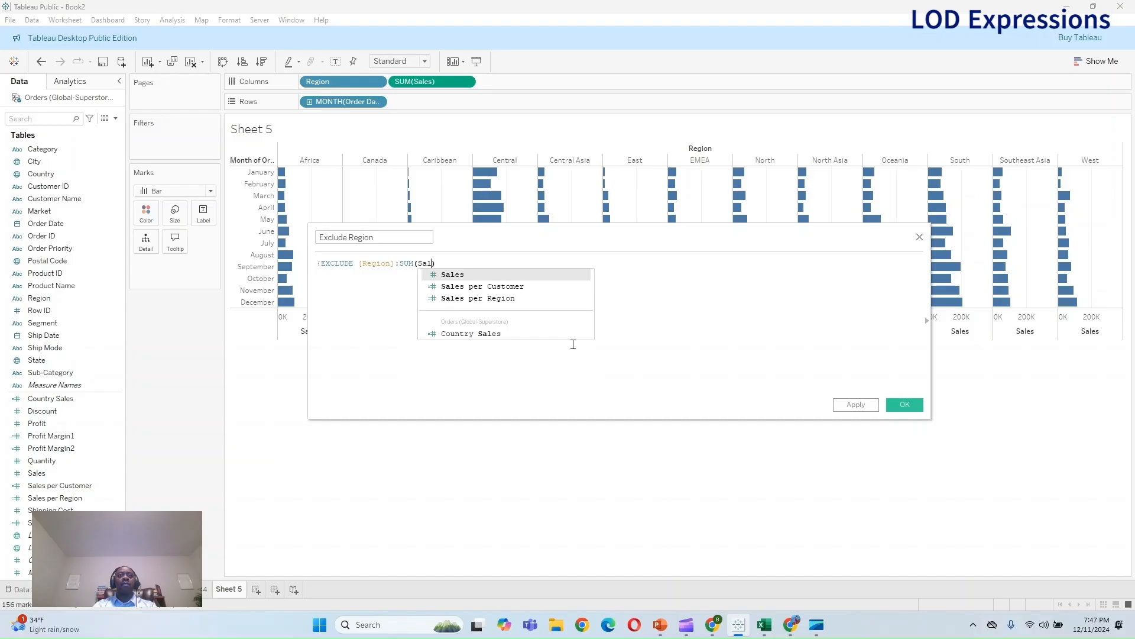
pyautogui.write('es')
pyautogui.press('Return')
pyautogui.write('}')
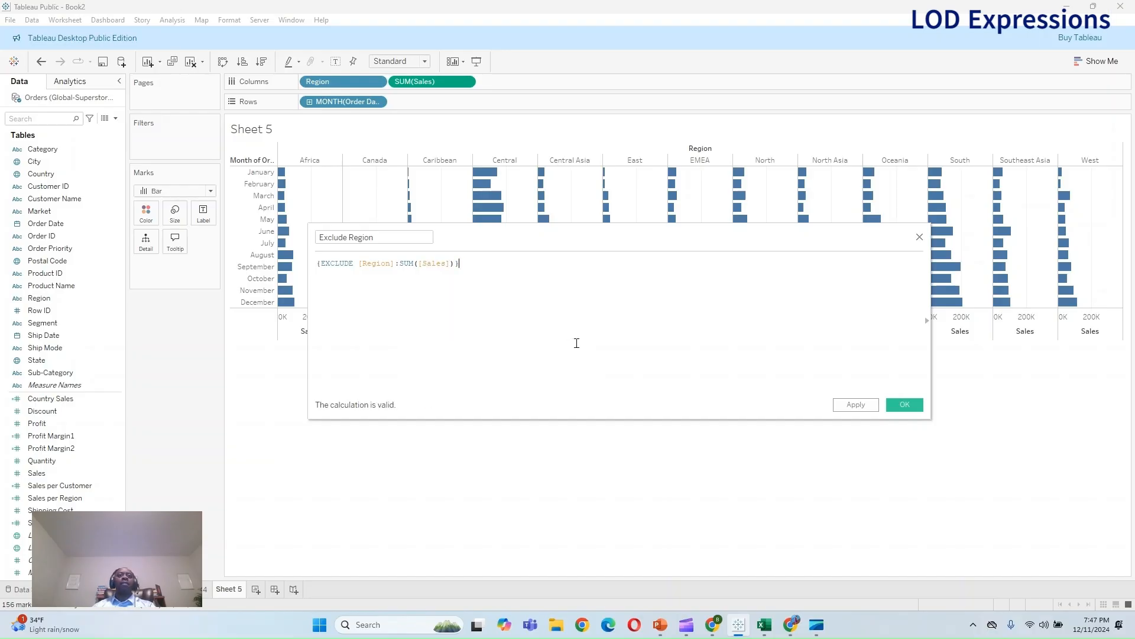
pyautogui.scroll(6, 499, 333)
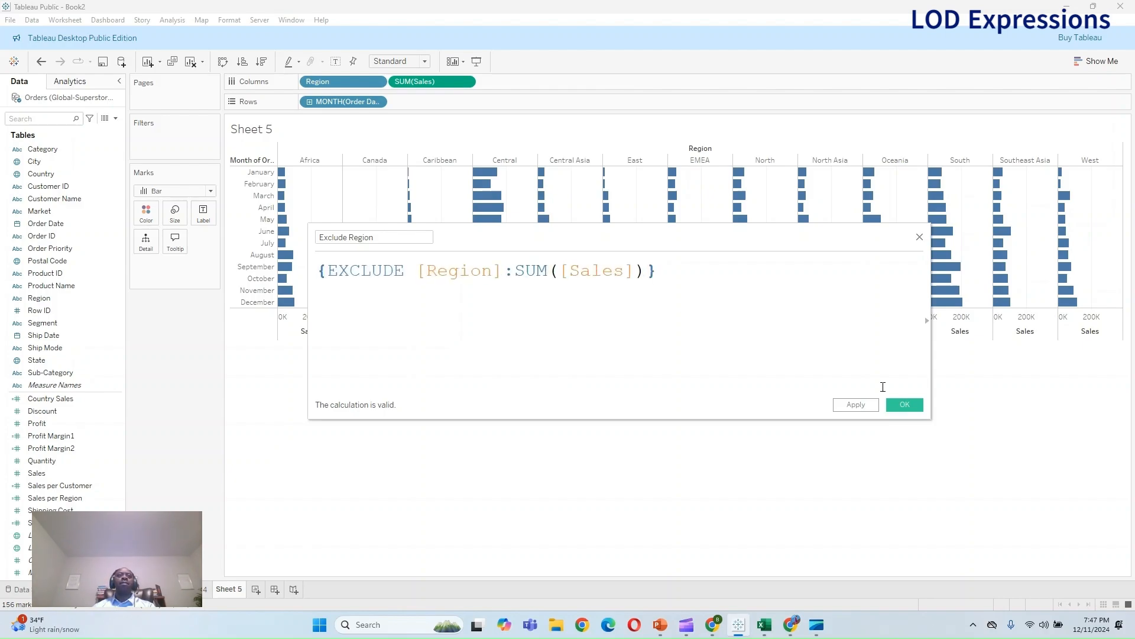
pyautogui.click(856, 405)
pyautogui.click(904, 405)
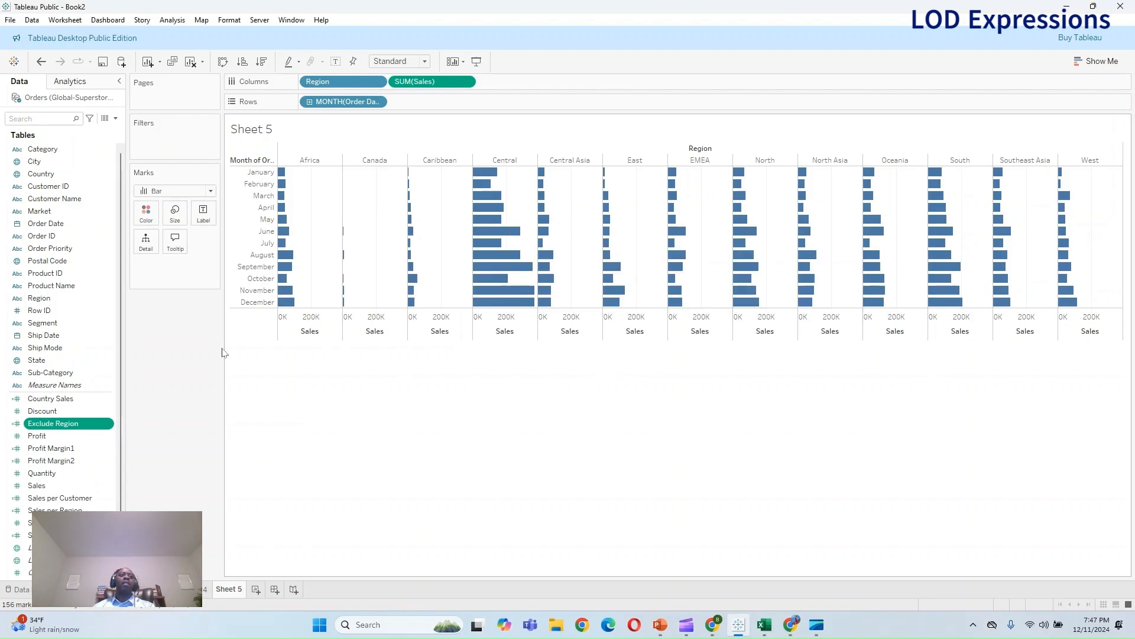
# Replace SUM(Sales) in the columns with Exclude Region, aggregate it as Sum, and slightly increase the row height
pyautogui.moveTo(62, 426); pyautogui.dragTo(427, 81)
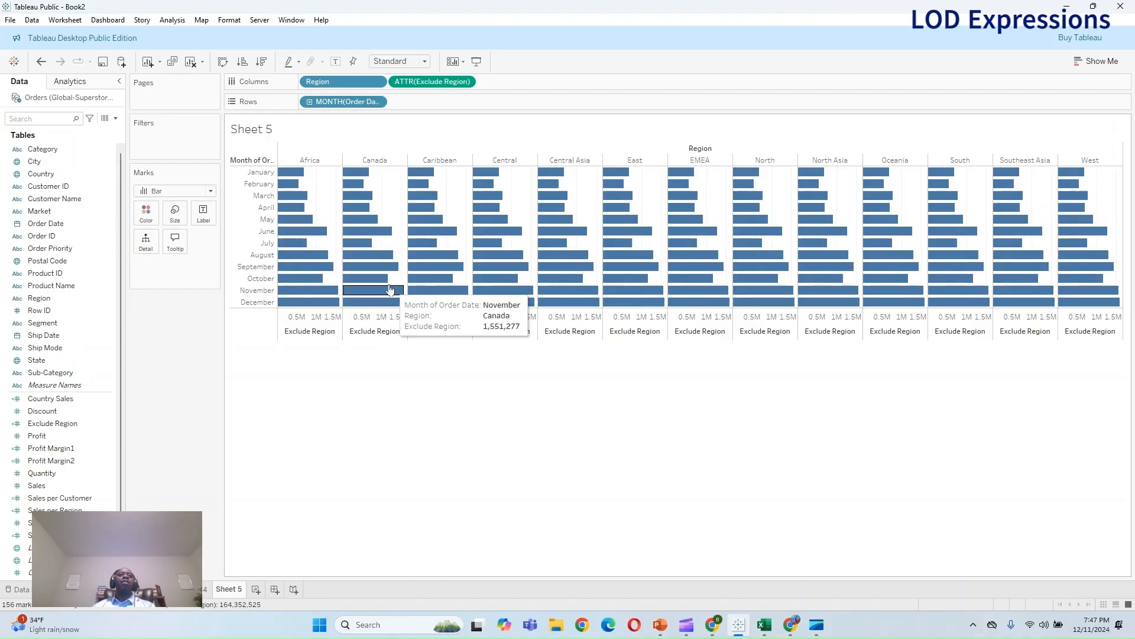
pyautogui.click(465, 82)
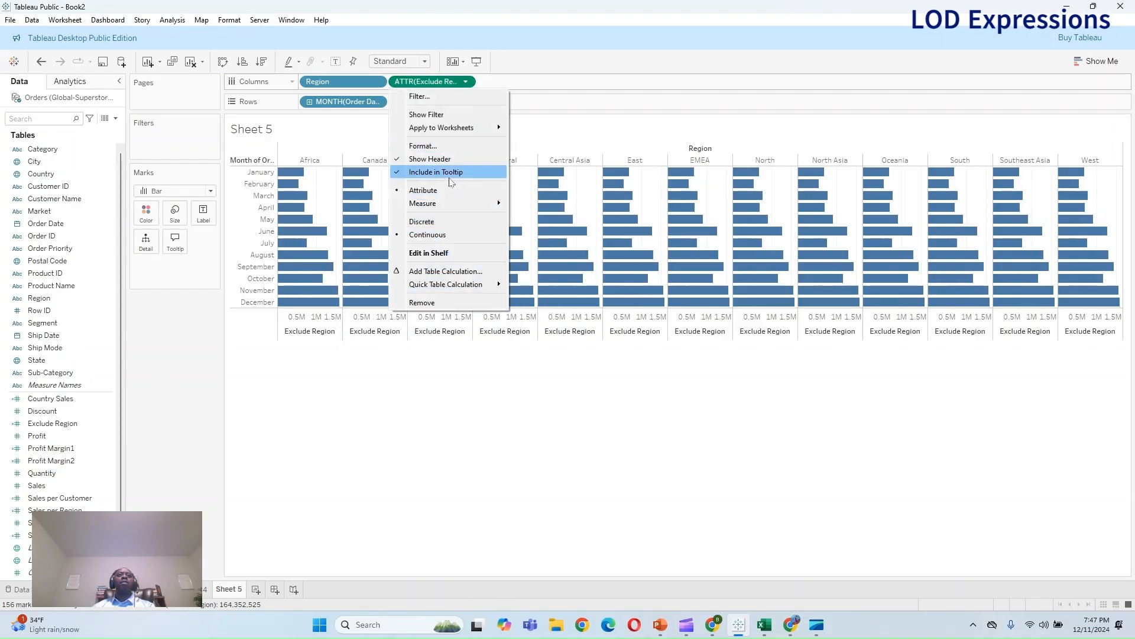
pyautogui.moveTo(459, 203)
pyautogui.click(531, 203)
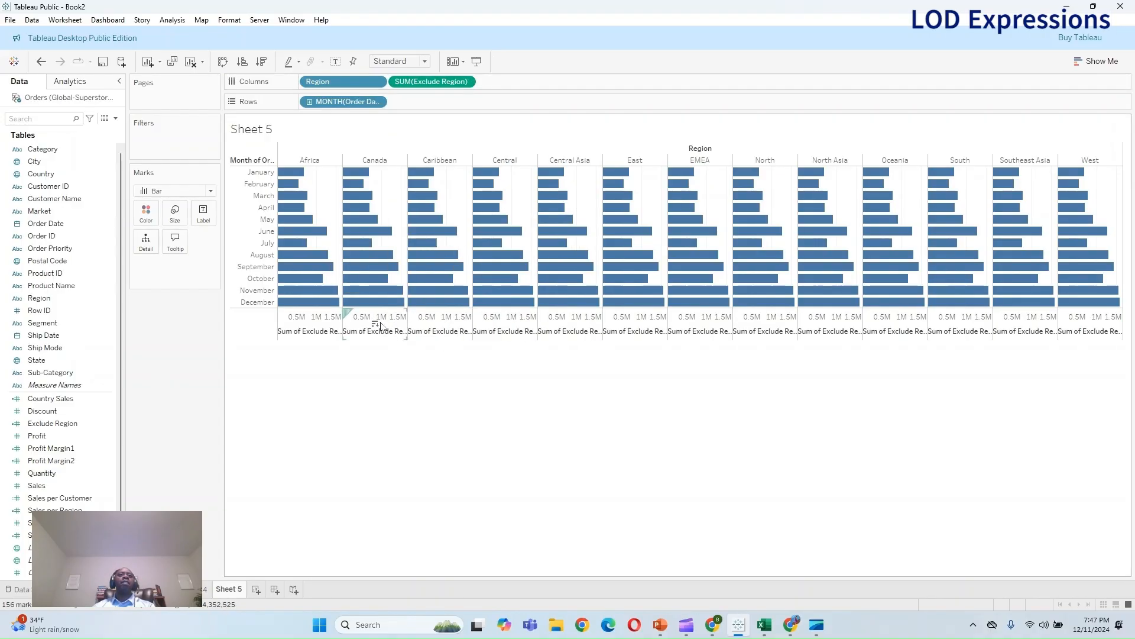
pyautogui.moveTo(387, 322); pyautogui.dragTo(384, 337)
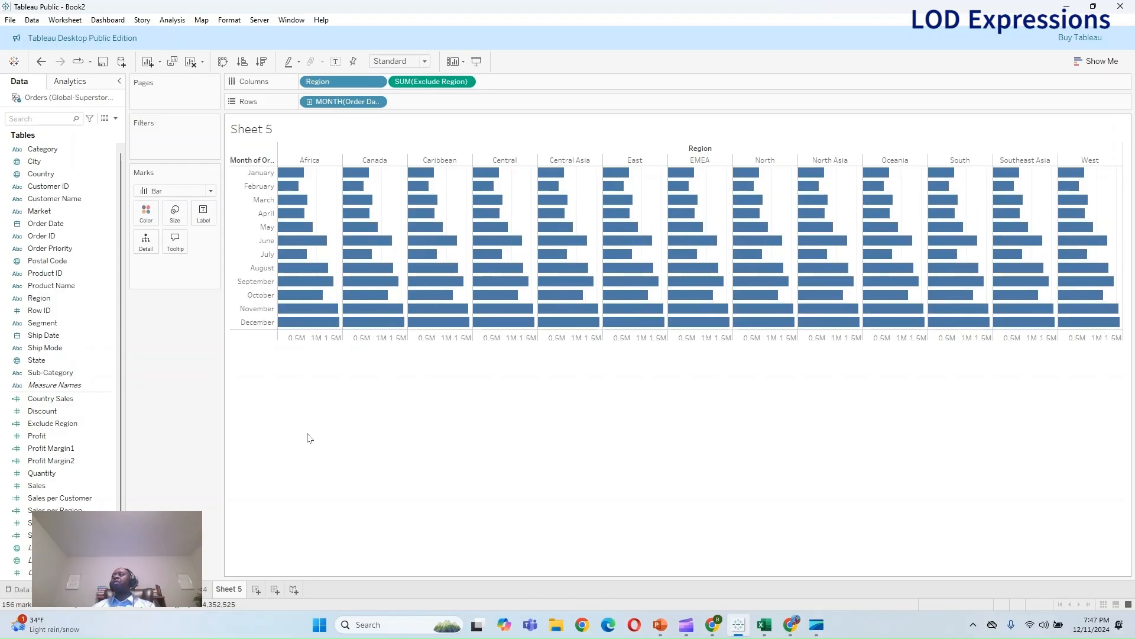
# Undo the row height, aggregation and field replacement changes to restore SUM(Sales) in the columns
pyautogui.hotkey('alt', 'Tab')
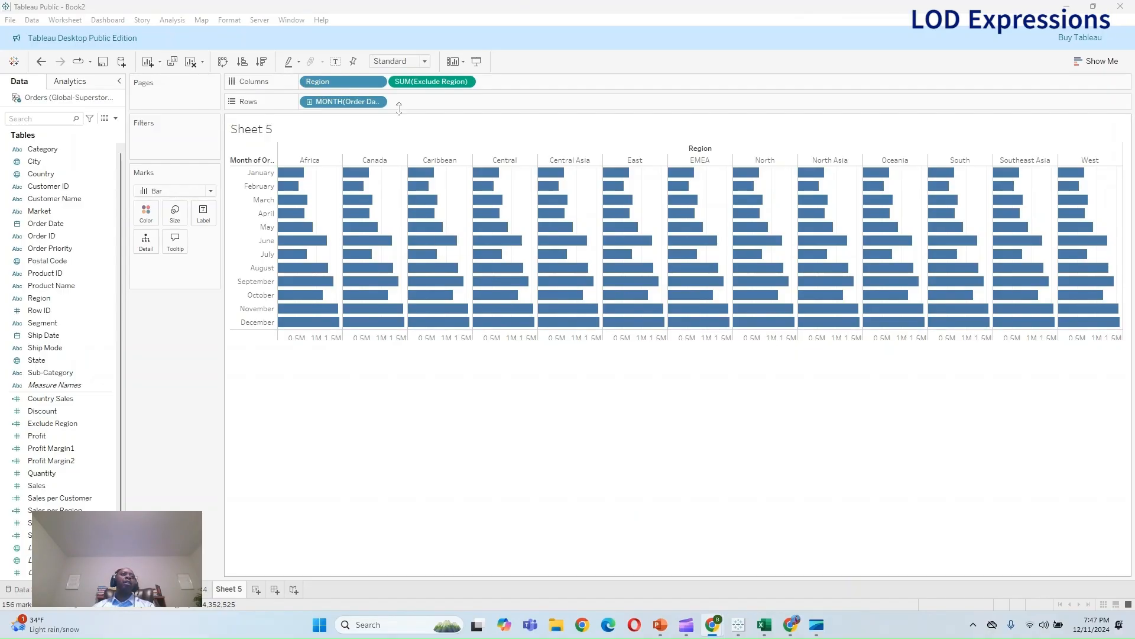
pyautogui.click(40, 63)
pyautogui.click(40, 63)
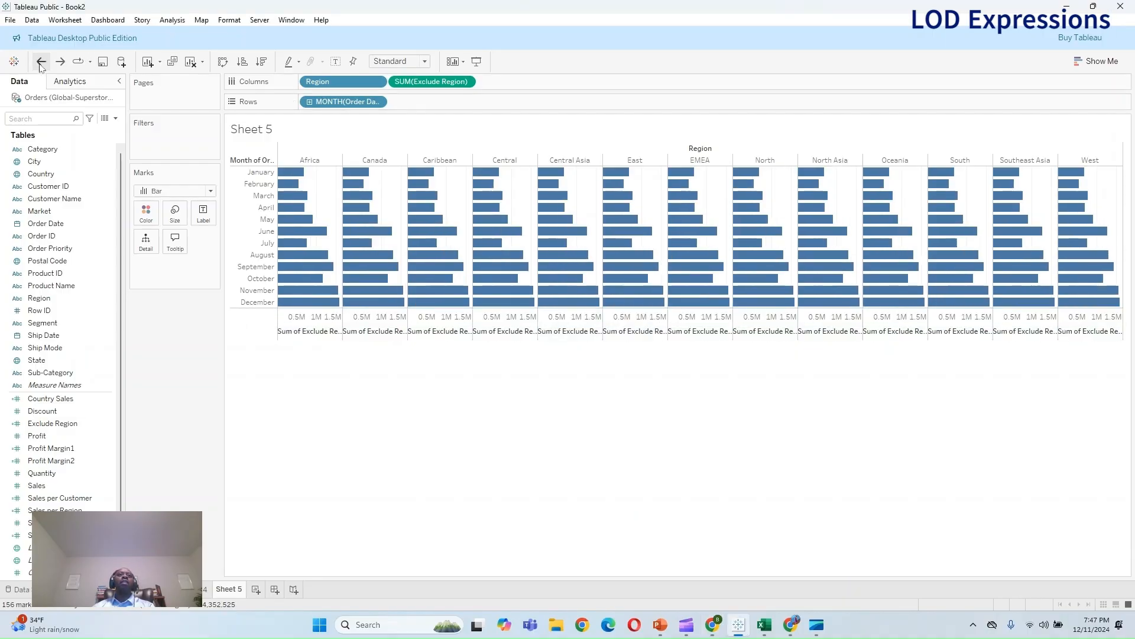
pyautogui.click(40, 63)
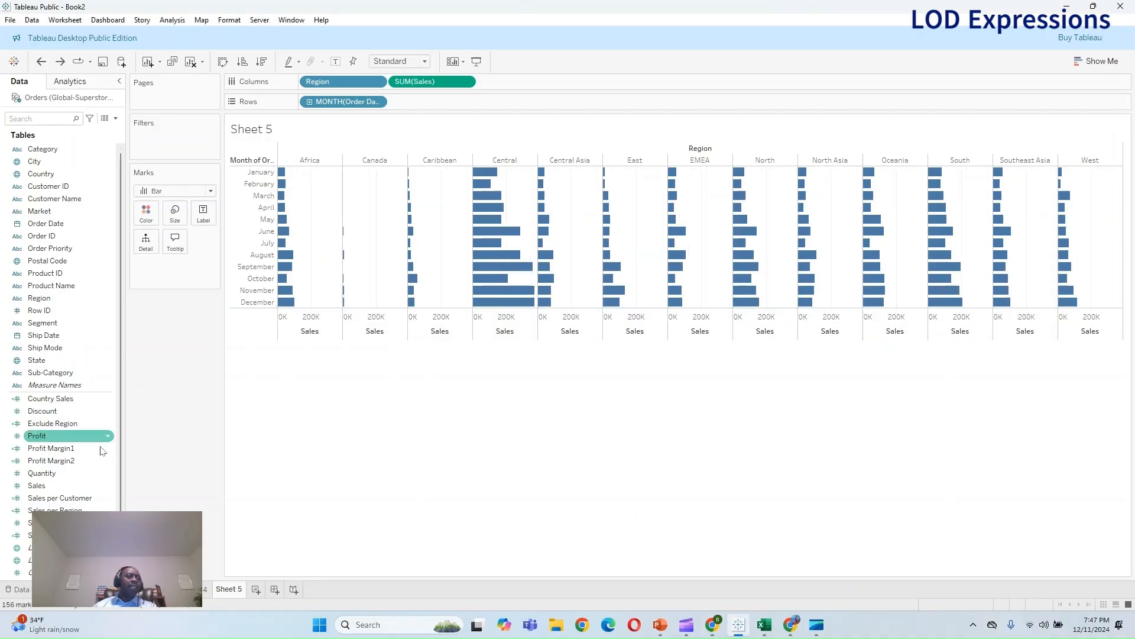
# Check the Sales per Region formula without changing it, and color the Sheet 5 bars by Sales per Region
pyautogui.click(59, 510)
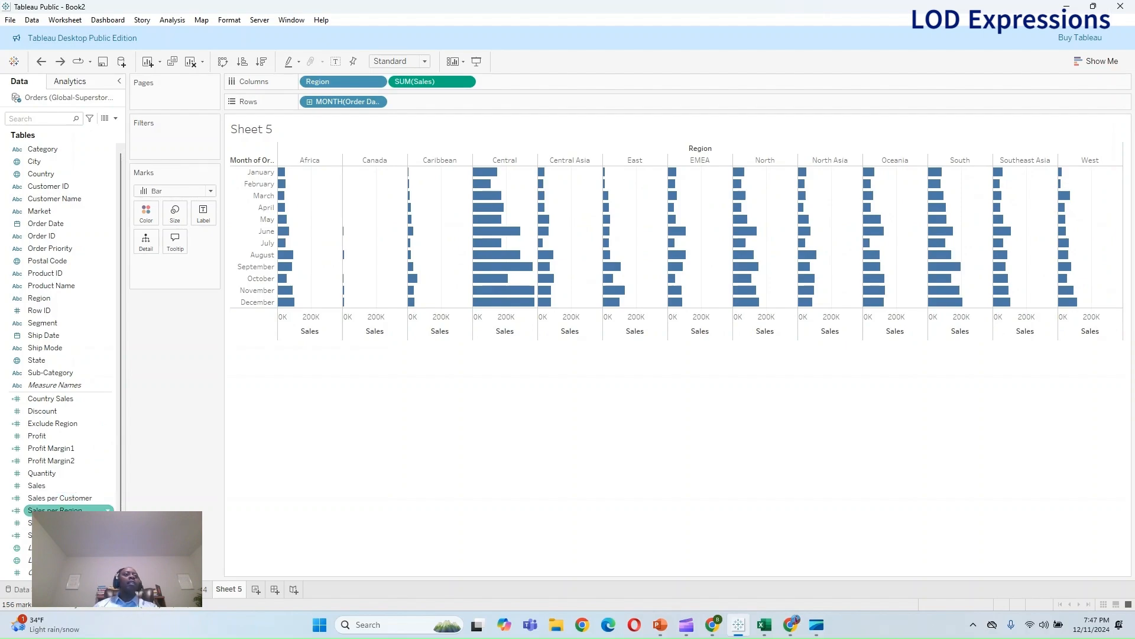
pyautogui.rightClick(62, 510)
pyautogui.click(83, 308)
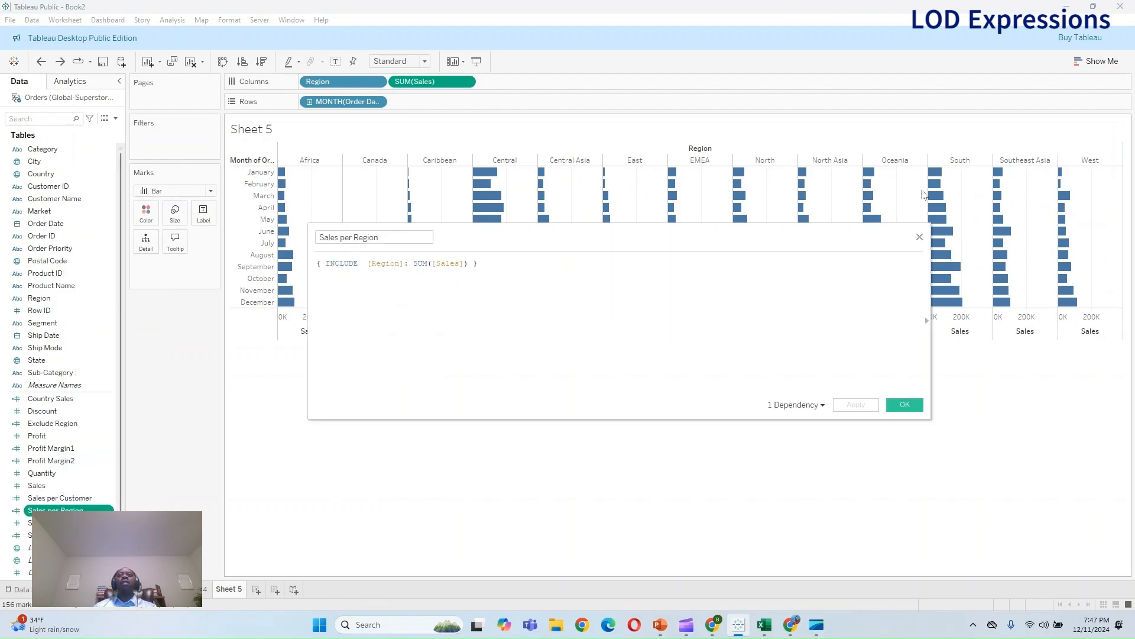
pyautogui.click(919, 237)
pyautogui.moveTo(59, 510)
pyautogui.mouseDown()
pyautogui.moveTo(131, 343)
pyautogui.moveTo(148, 213)
pyautogui.mouseUp()
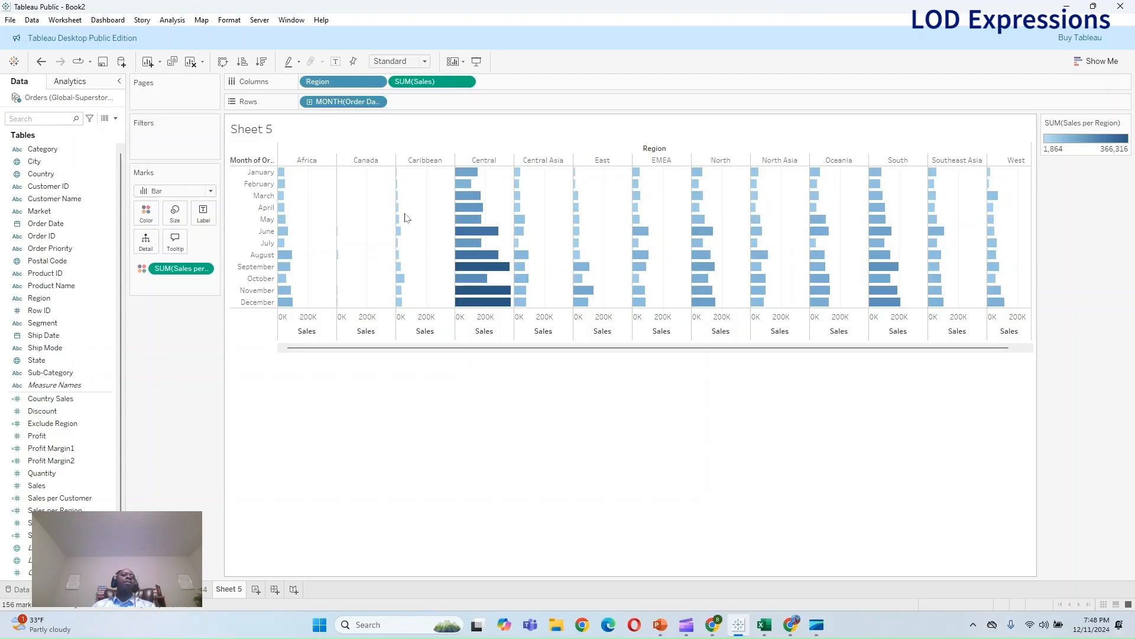
# Review the Sheet 4 charts against Sheet 5 and add a new worksheet
pyautogui.click(205, 589)
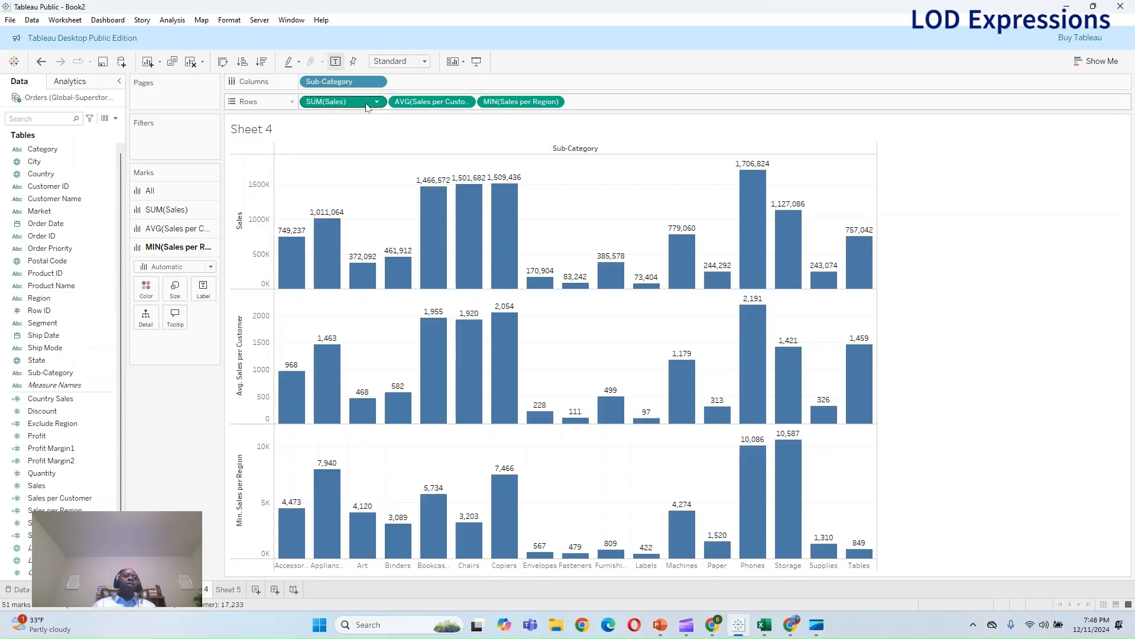
pyautogui.click(227, 590)
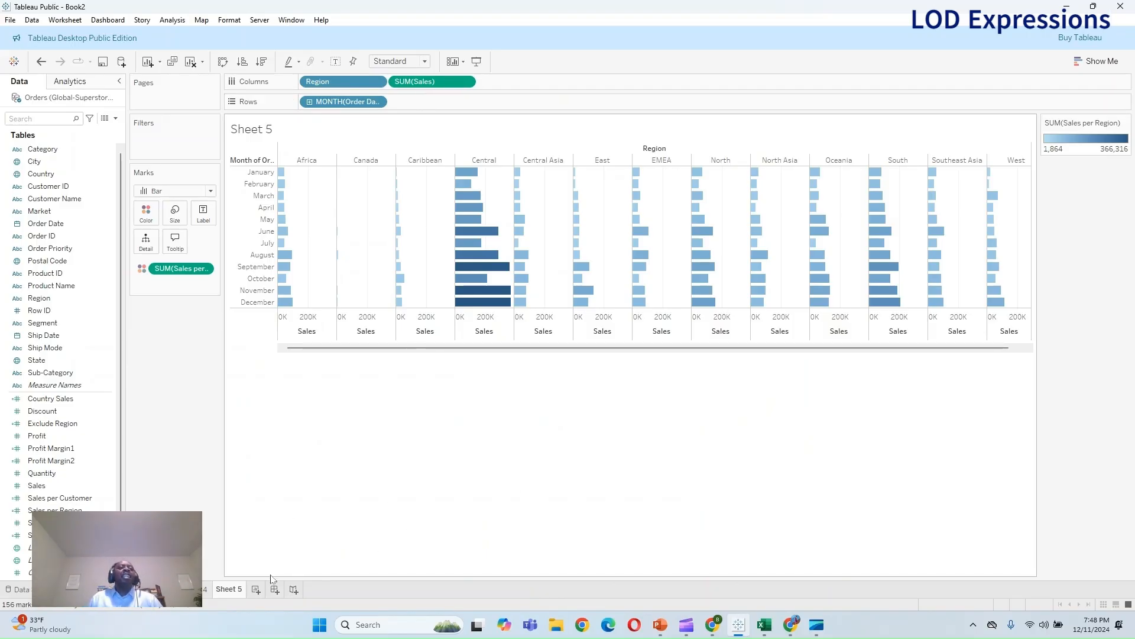
pyautogui.click(256, 589)
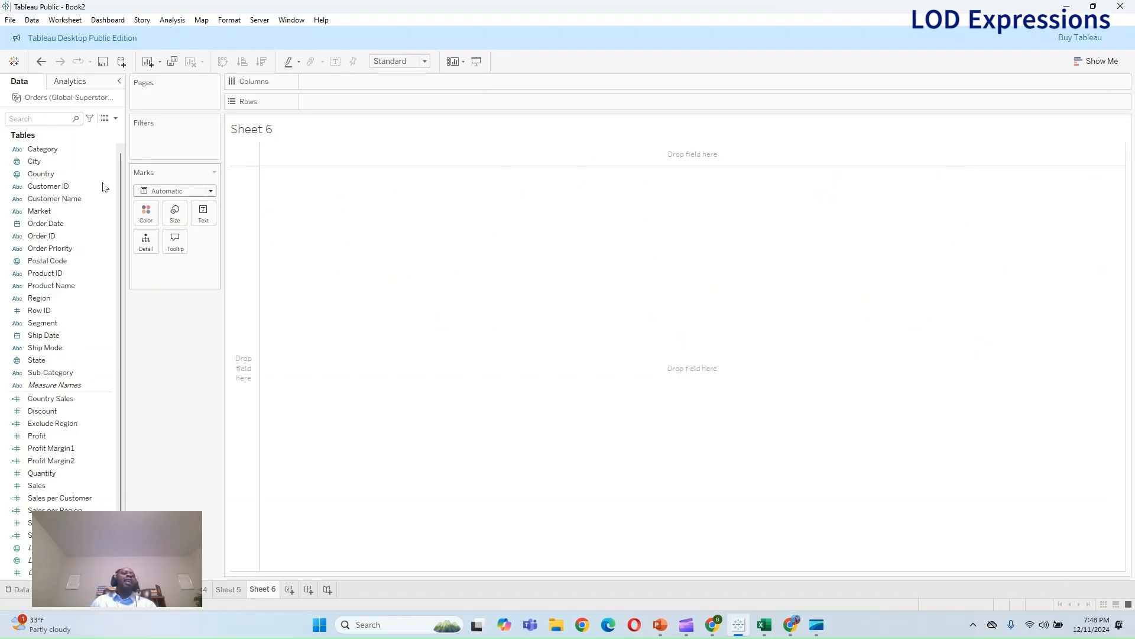
pyautogui.click(115, 118)
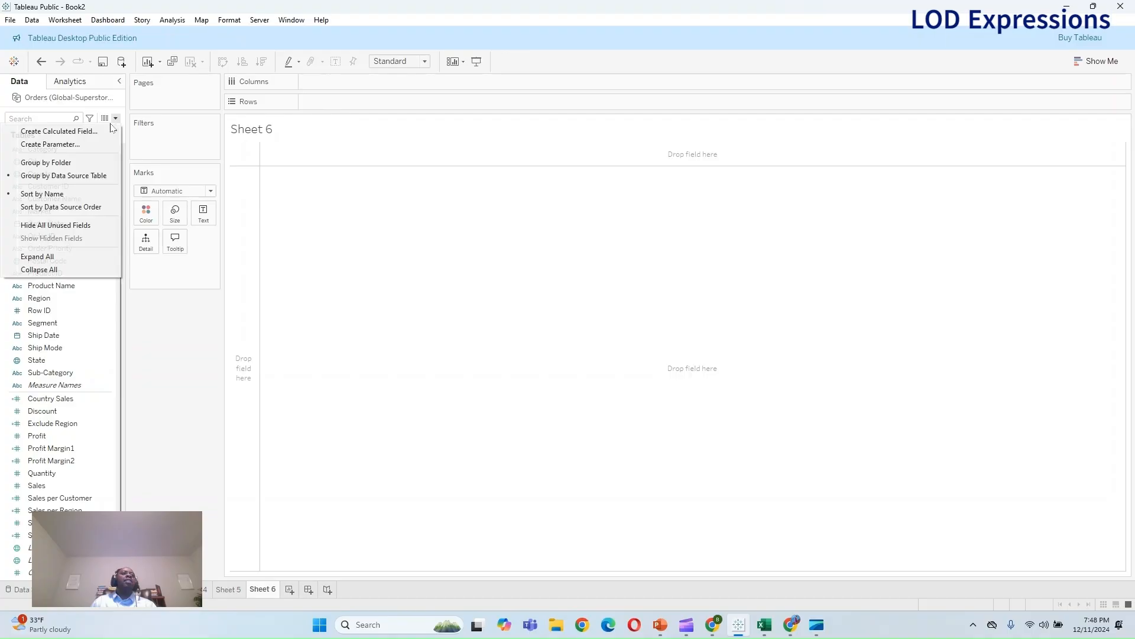
pyautogui.click(59, 131)
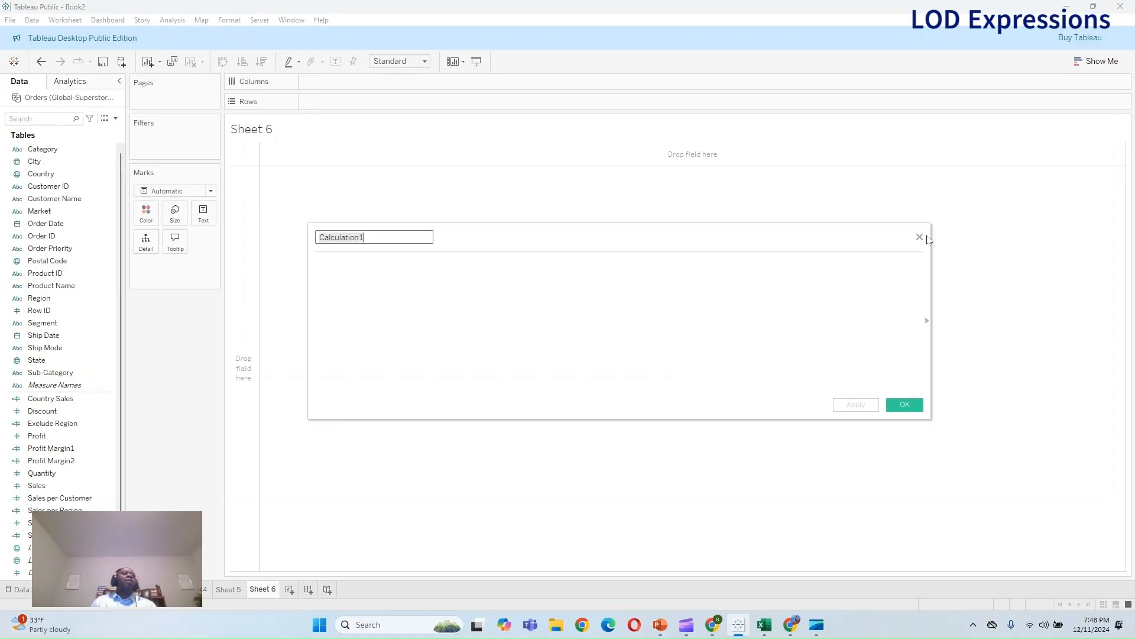
pyautogui.click(920, 237)
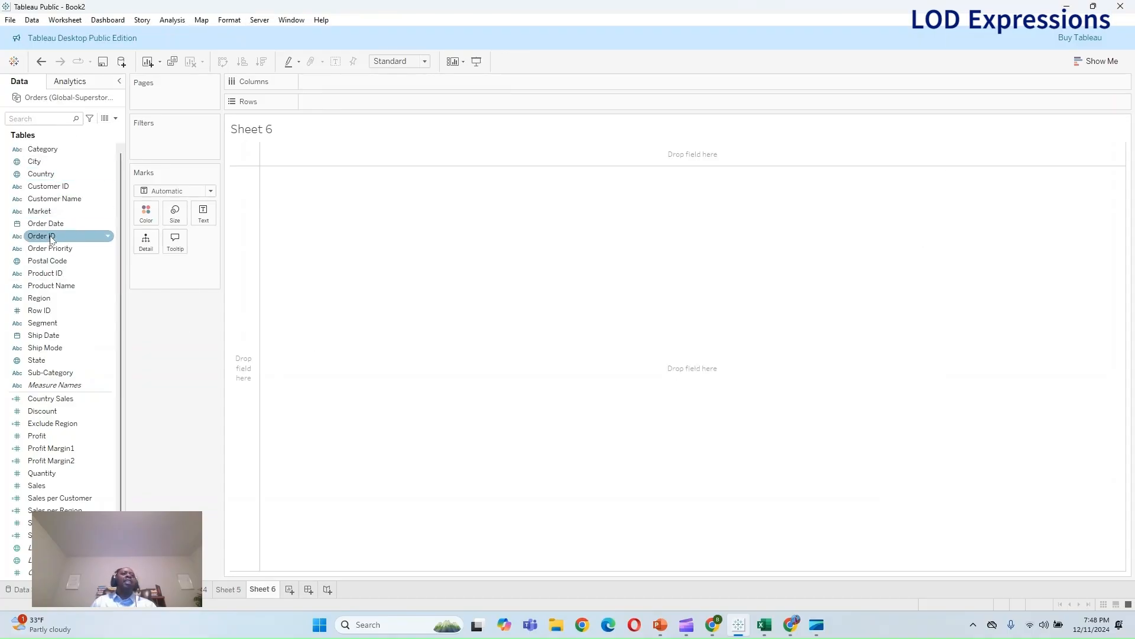
# Place Order Date on the rows of Sheet 6 as MIN(Order Date)
pyautogui.moveTo(45, 223); pyautogui.dragTo(371, 104)
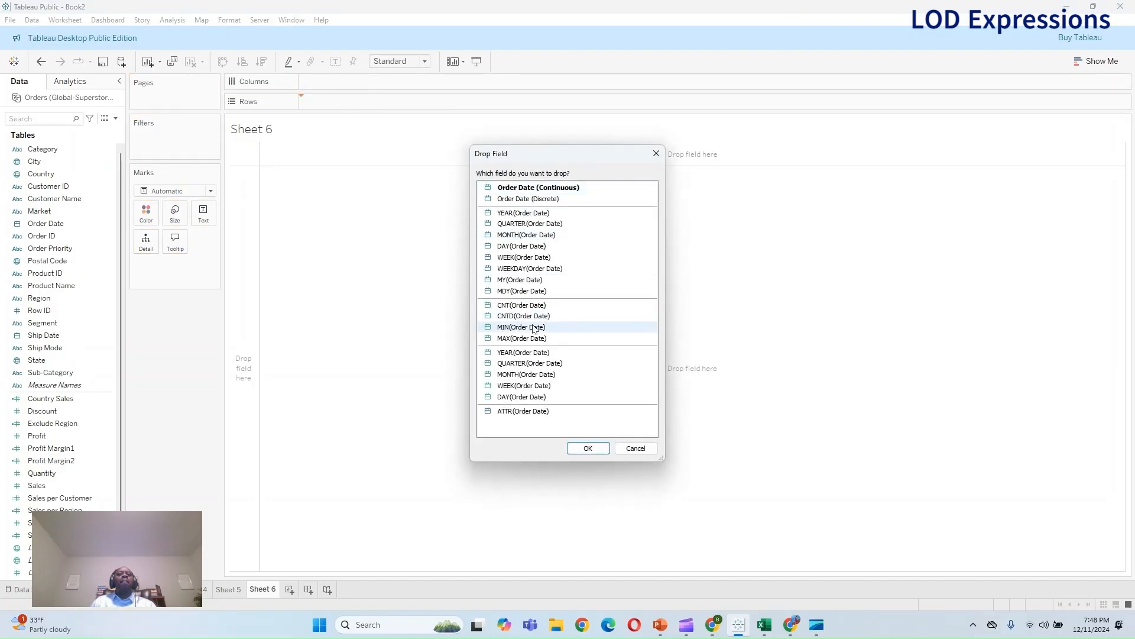
pyautogui.click(533, 327)
pyautogui.click(588, 450)
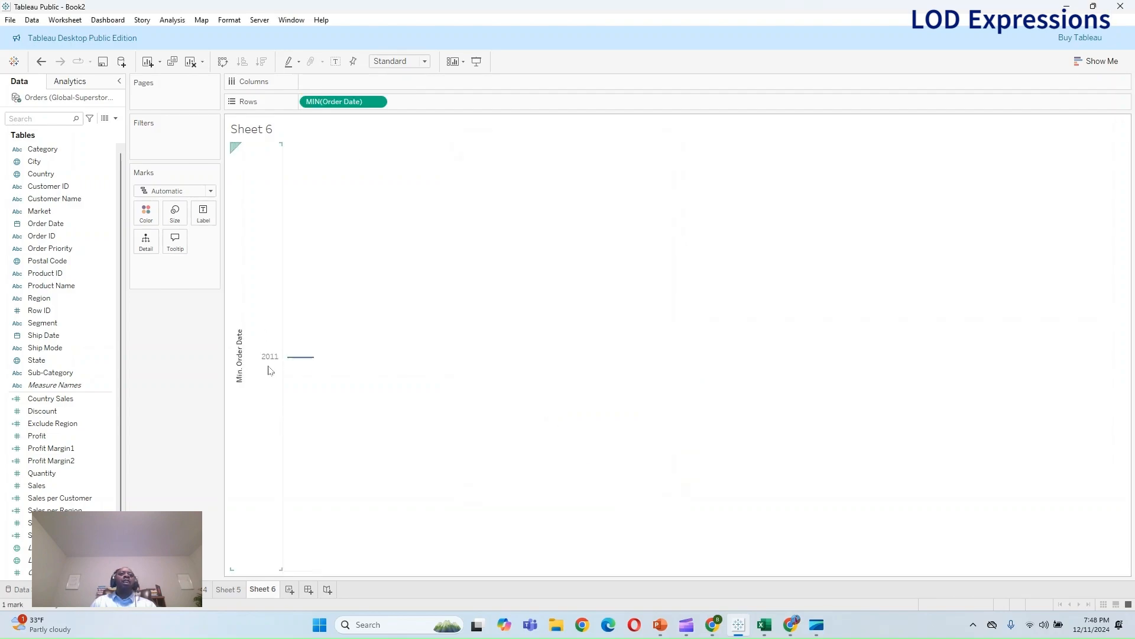
pyautogui.moveTo(291, 362)
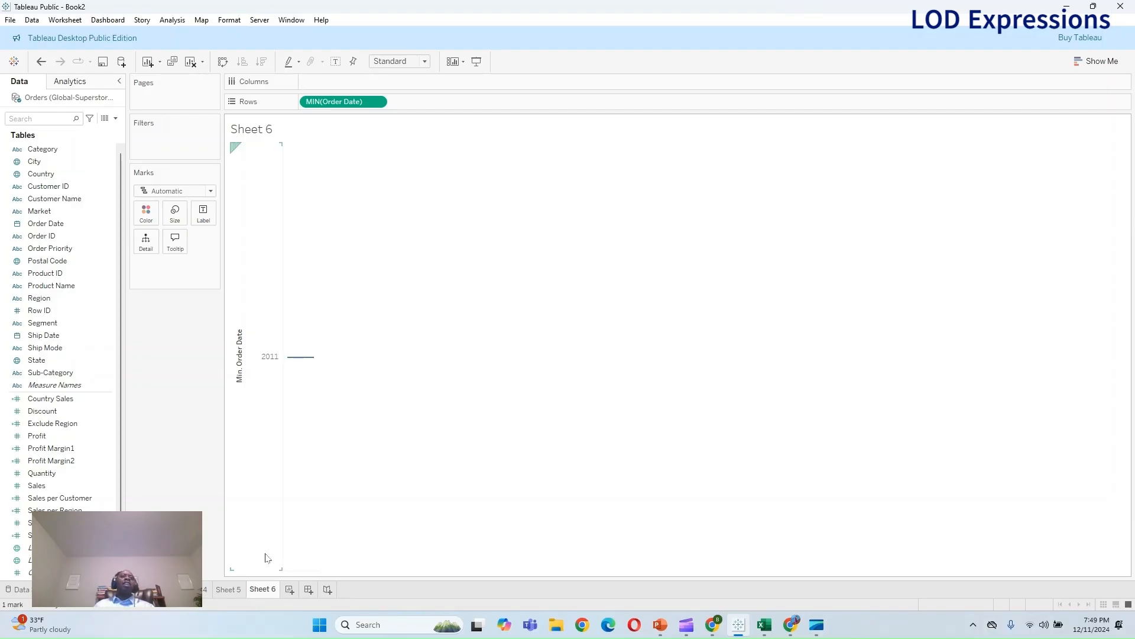
# Set the aggregation of Order Date on the Sheet 6 rows to Maximum
pyautogui.click(377, 102)
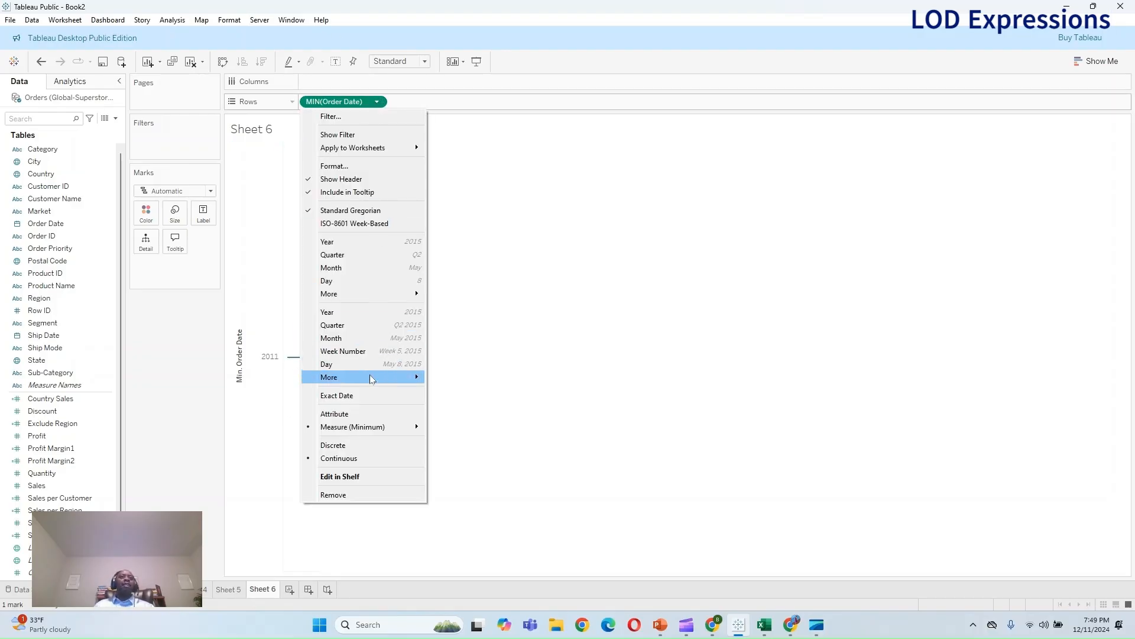
pyautogui.moveTo(372, 379)
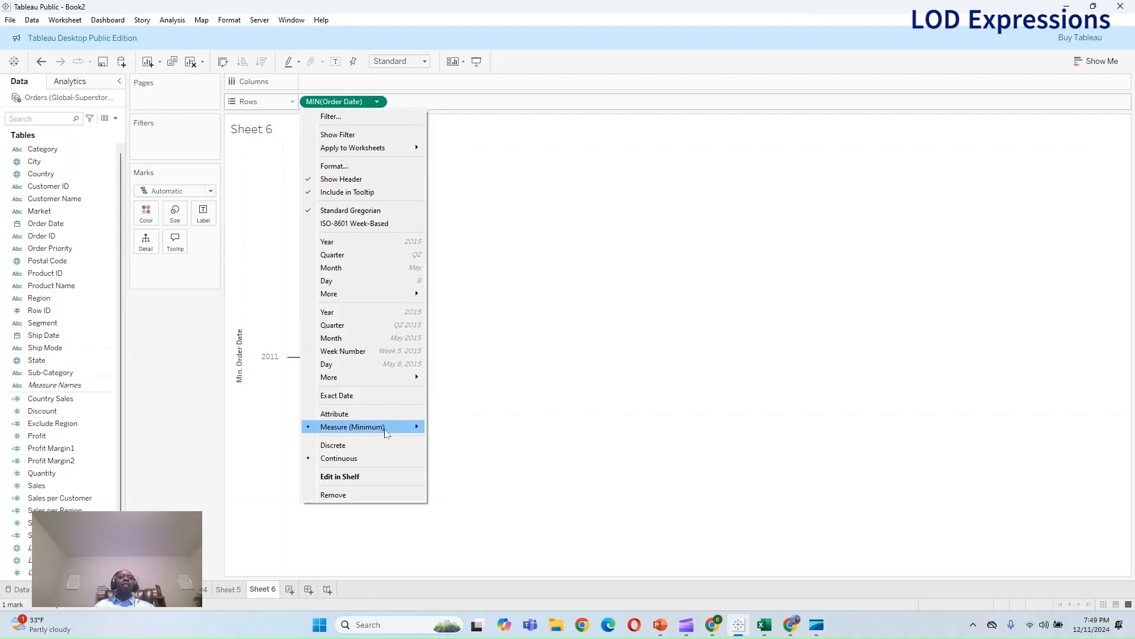
pyautogui.moveTo(384, 427)
pyautogui.click(467, 466)
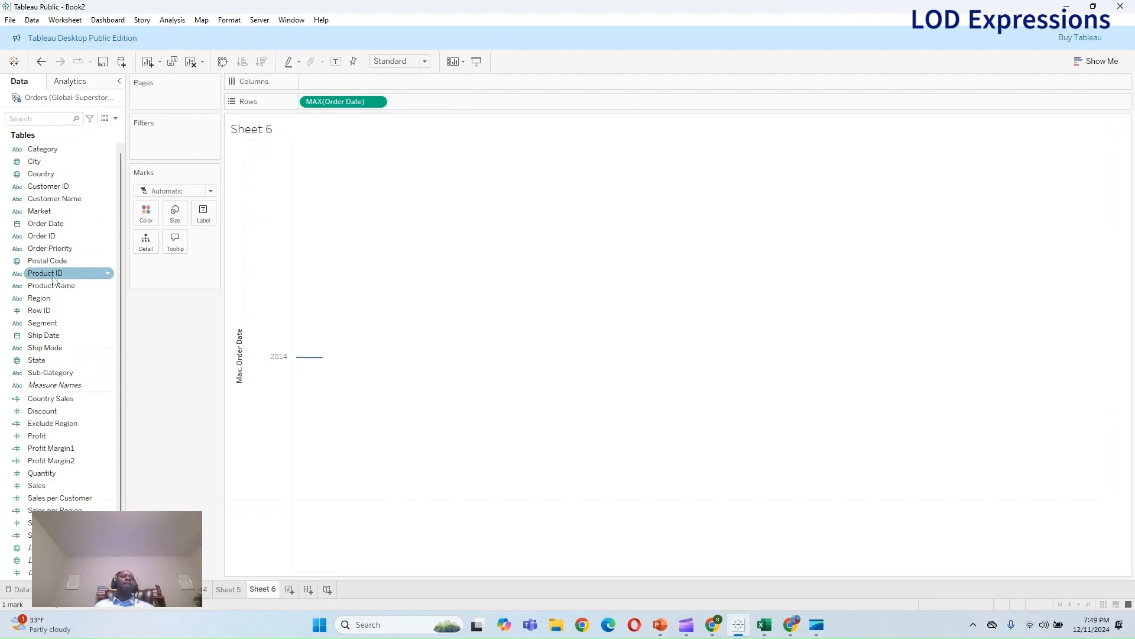
# Place Category on the rows and show MAX(Order Date) as colored cells in a taller-row table instead of an axis
pyautogui.moveTo(43, 149); pyautogui.dragTo(354, 81)
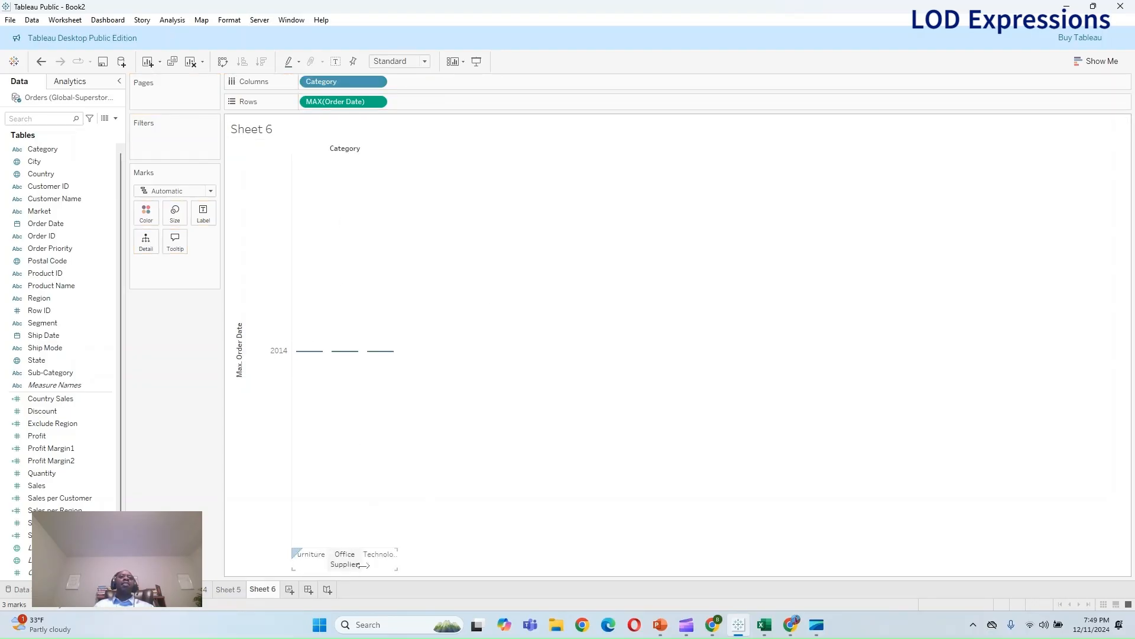
pyautogui.moveTo(361, 82); pyautogui.dragTo(314, 101)
pyautogui.click(1097, 60)
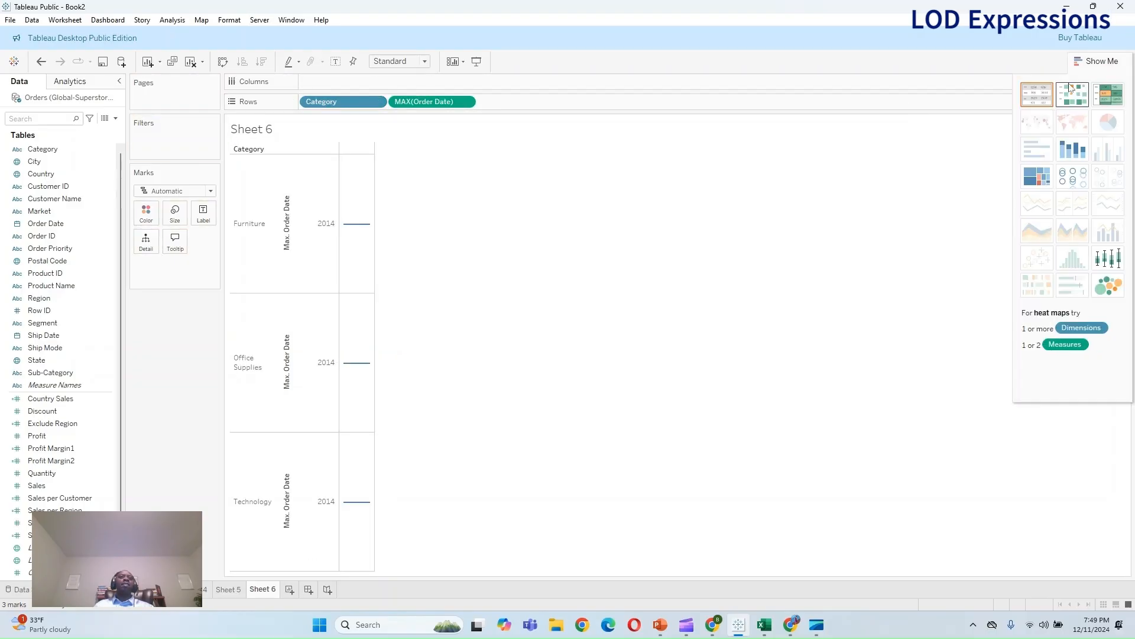
pyautogui.moveTo(432, 102); pyautogui.dragTo(317, 187)
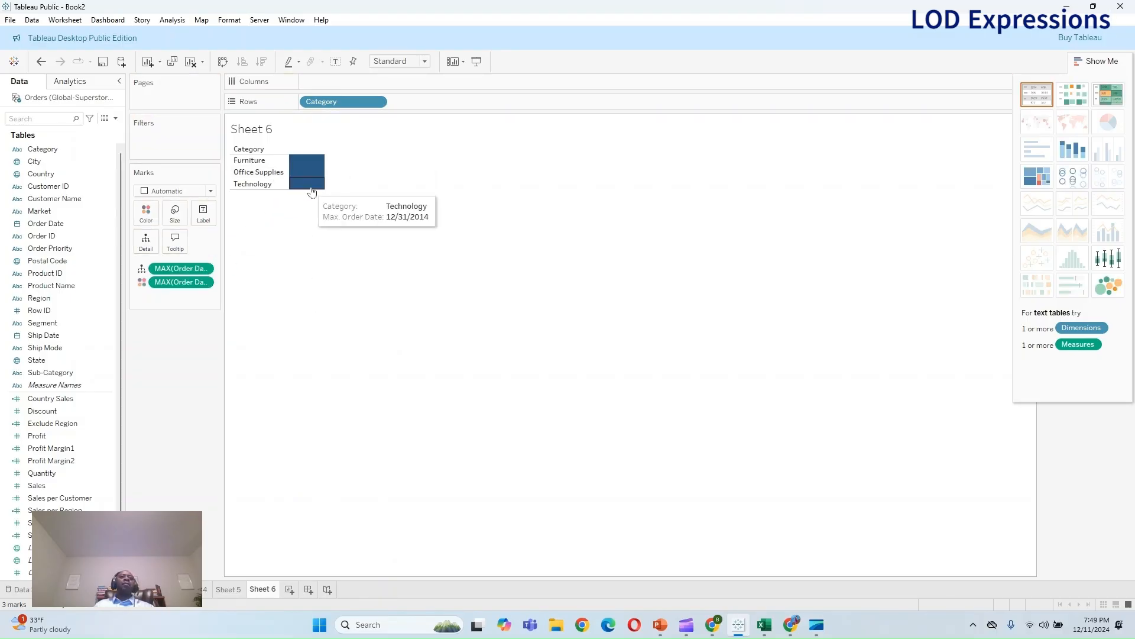
pyautogui.click(1115, 63)
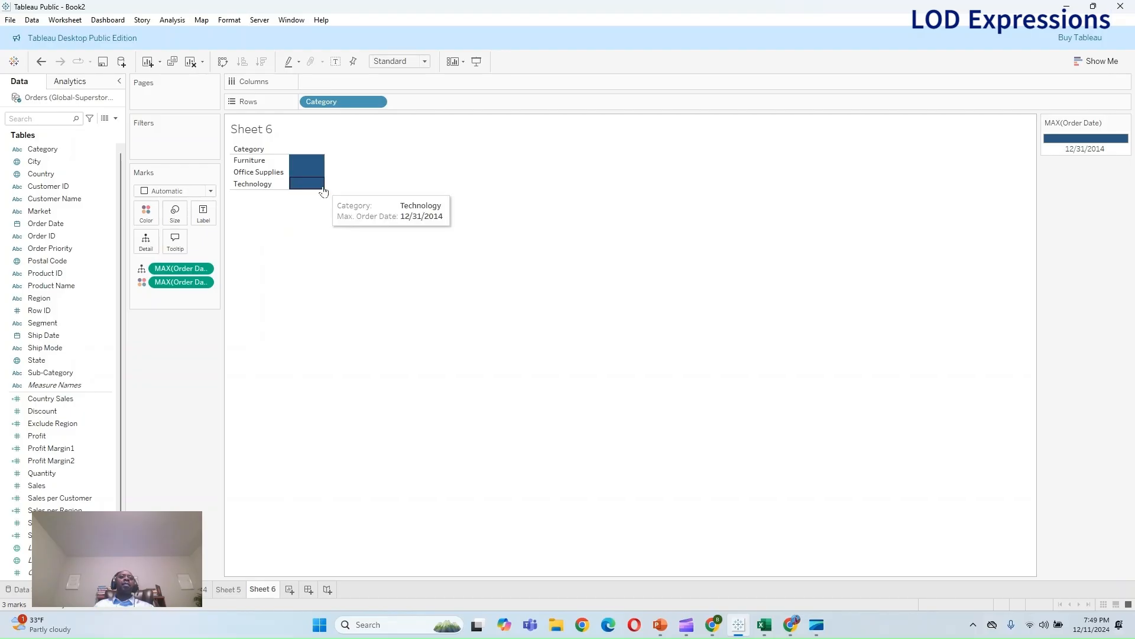
pyautogui.moveTo(430, 237); pyautogui.dragTo(431, 242)
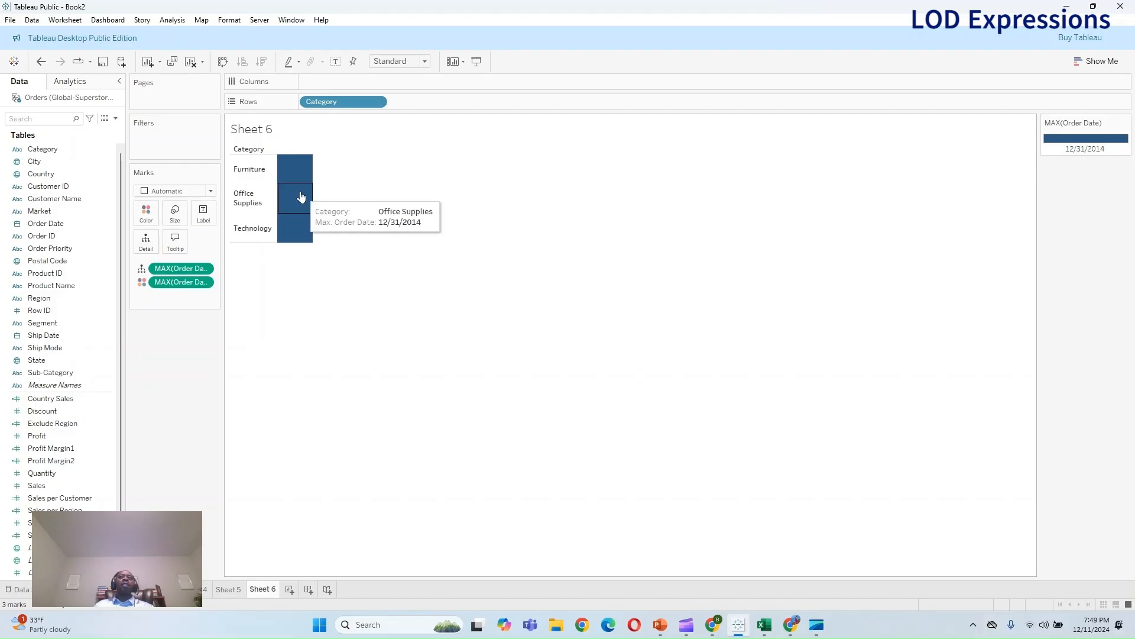
# Remove MAX(Order Date) from the color encoding and display it as text for each Category
pyautogui.click(1098, 63)
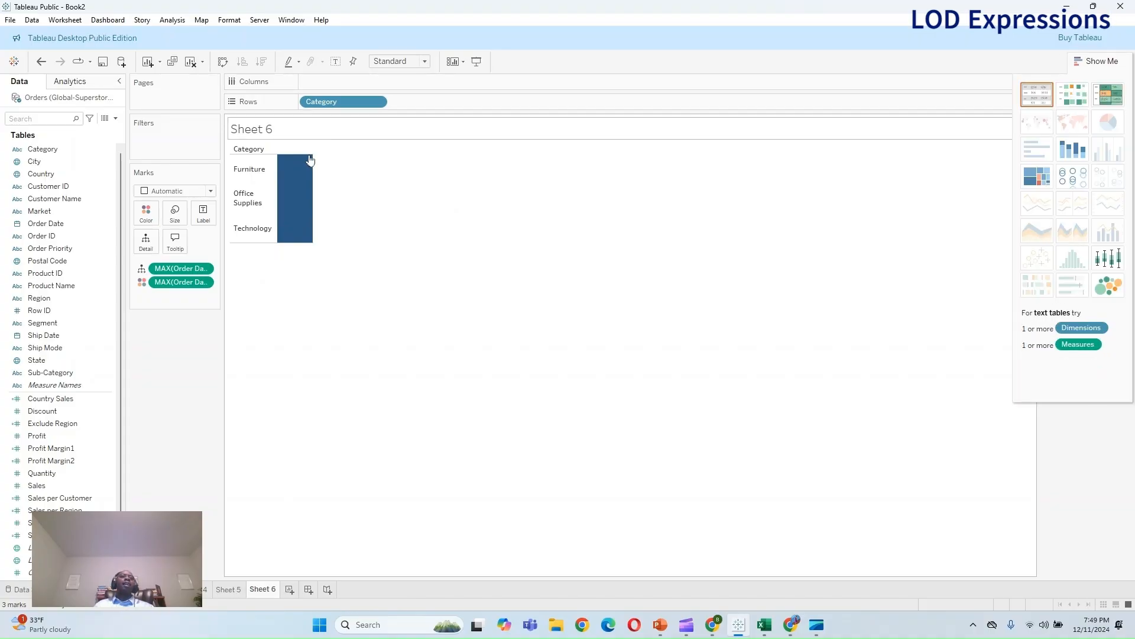
pyautogui.moveTo(288, 164)
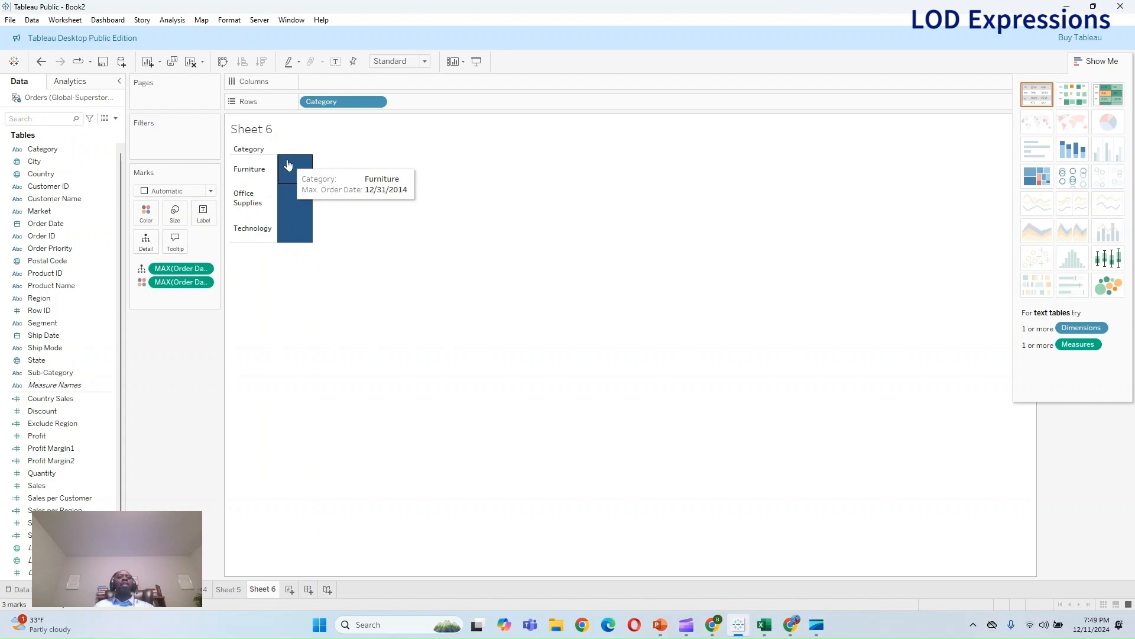
pyautogui.moveTo(297, 204)
pyautogui.moveTo(296, 240)
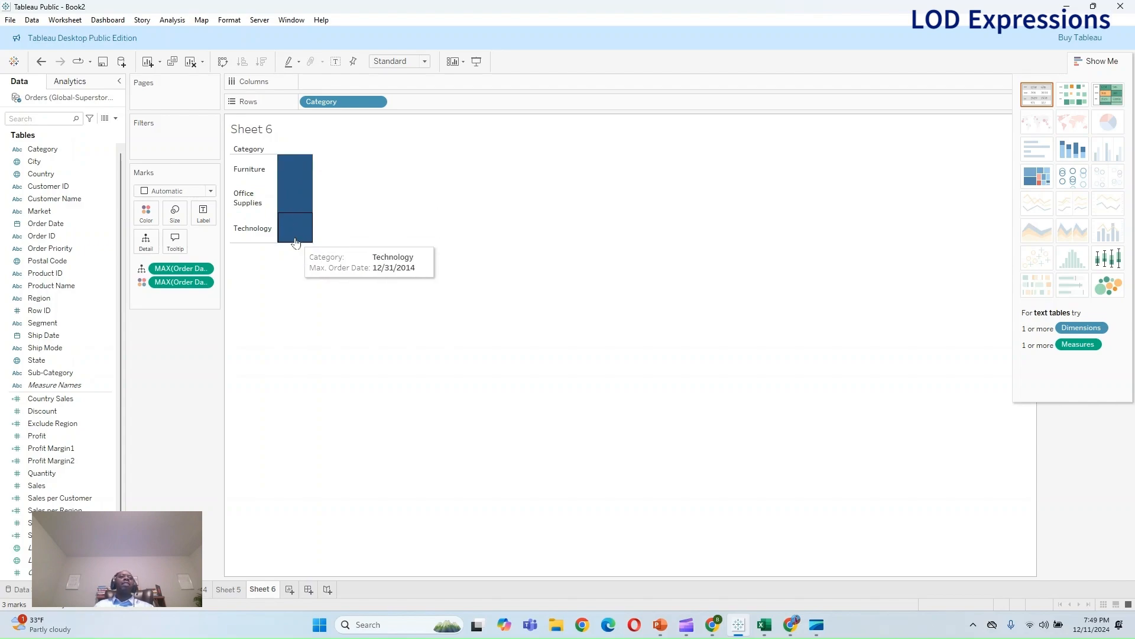
pyautogui.moveTo(172, 284); pyautogui.dragTo(187, 330)
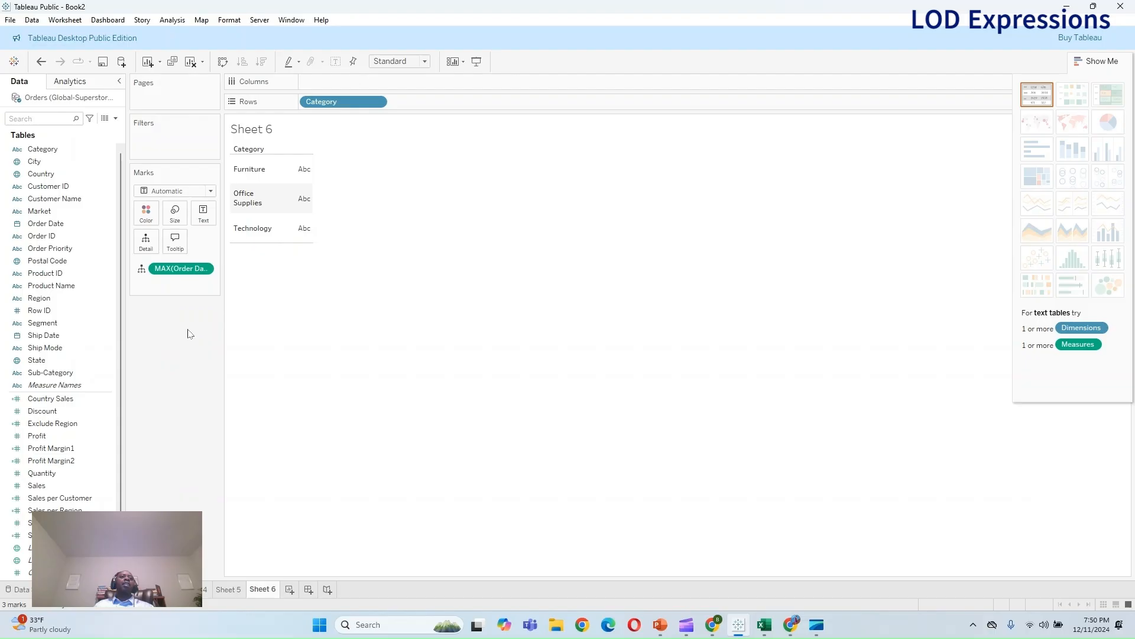
pyautogui.moveTo(179, 271); pyautogui.dragTo(203, 214)
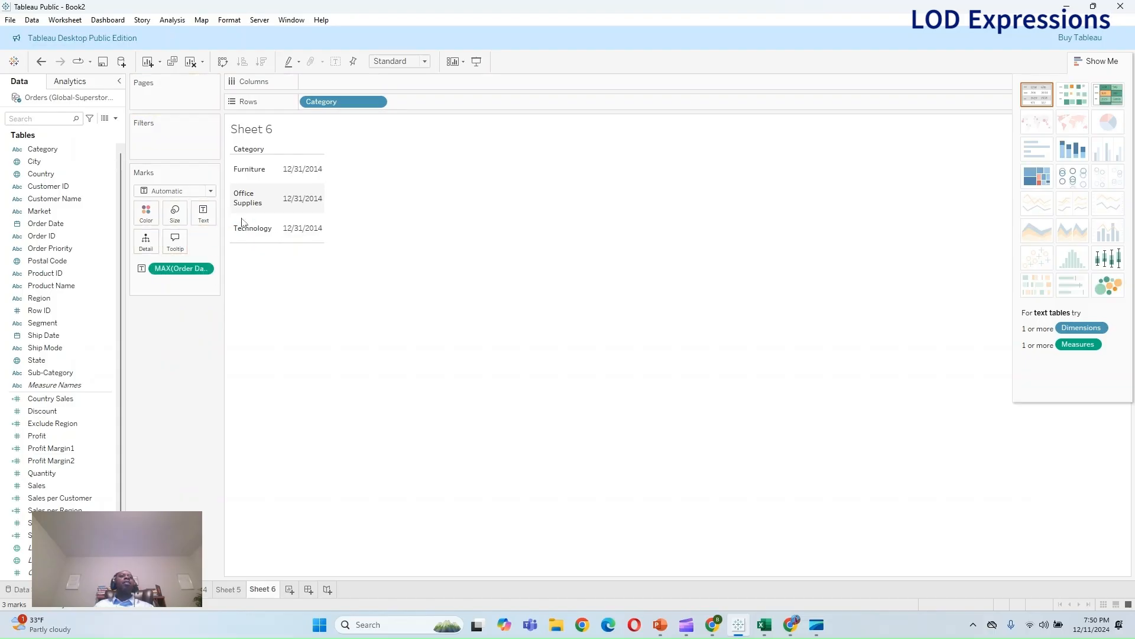
# Set the aggregation of the Order Date text to Minimum
pyautogui.rightClick(151, 268)
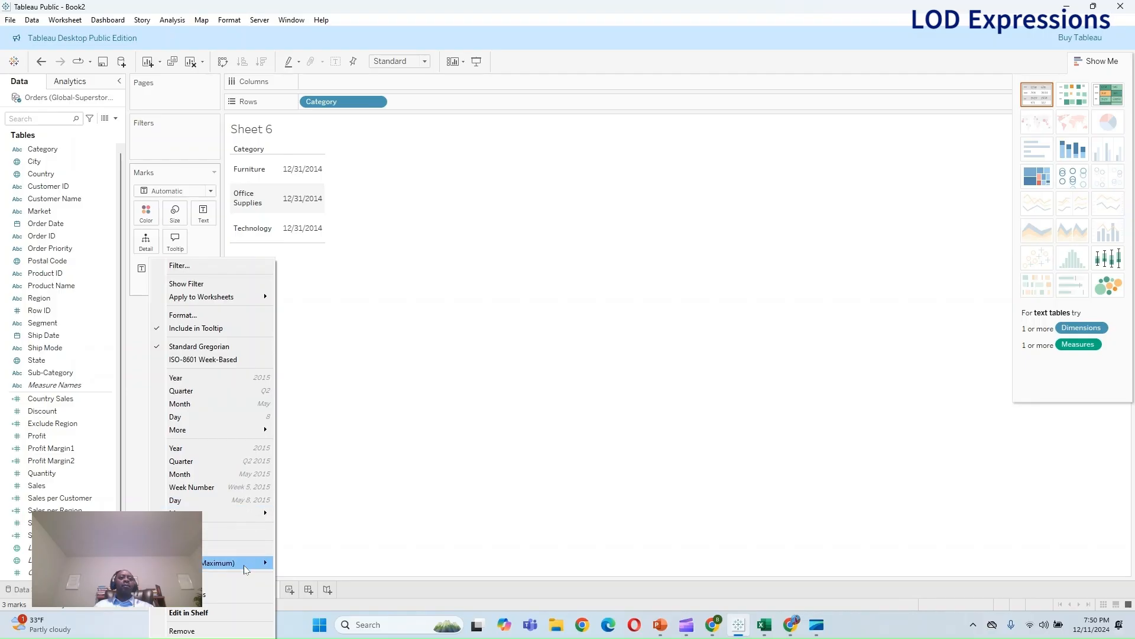
pyautogui.moveTo(251, 563)
pyautogui.click(302, 590)
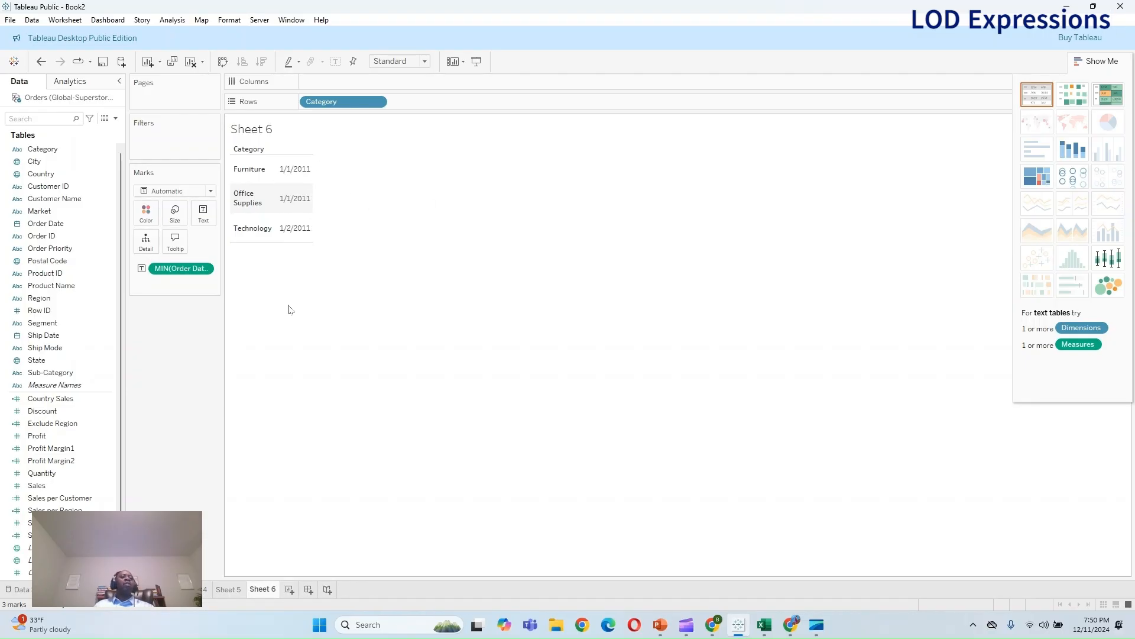
# Add a new worksheet and break Order Date down on its rows by year, quarter, month and day
pyautogui.click(290, 590)
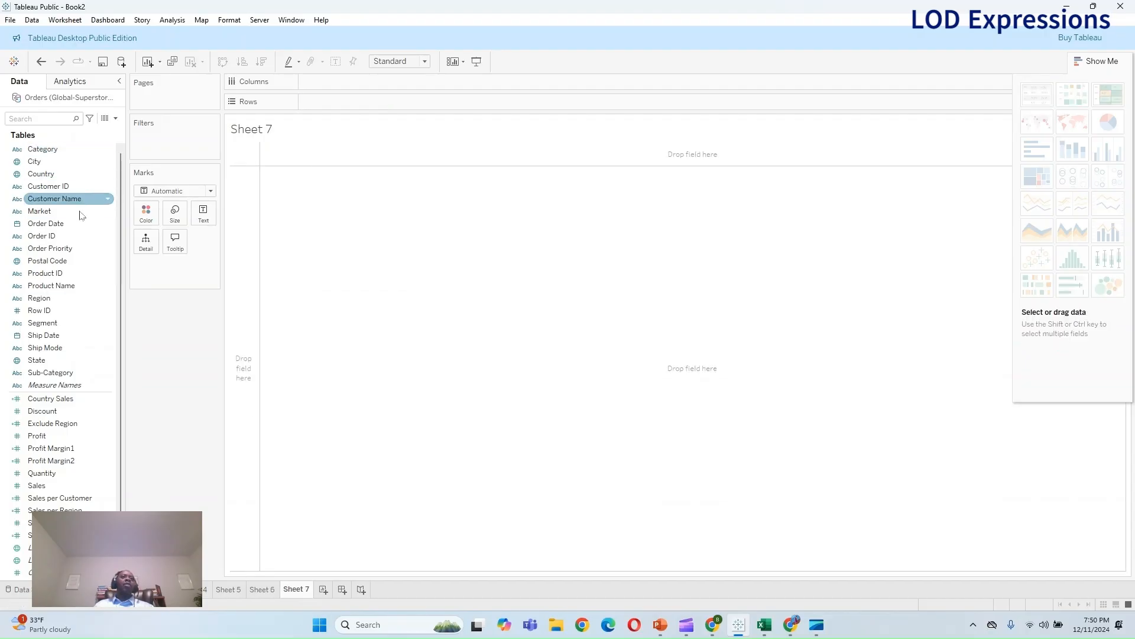
pyautogui.moveTo(53, 223); pyautogui.dragTo(388, 102)
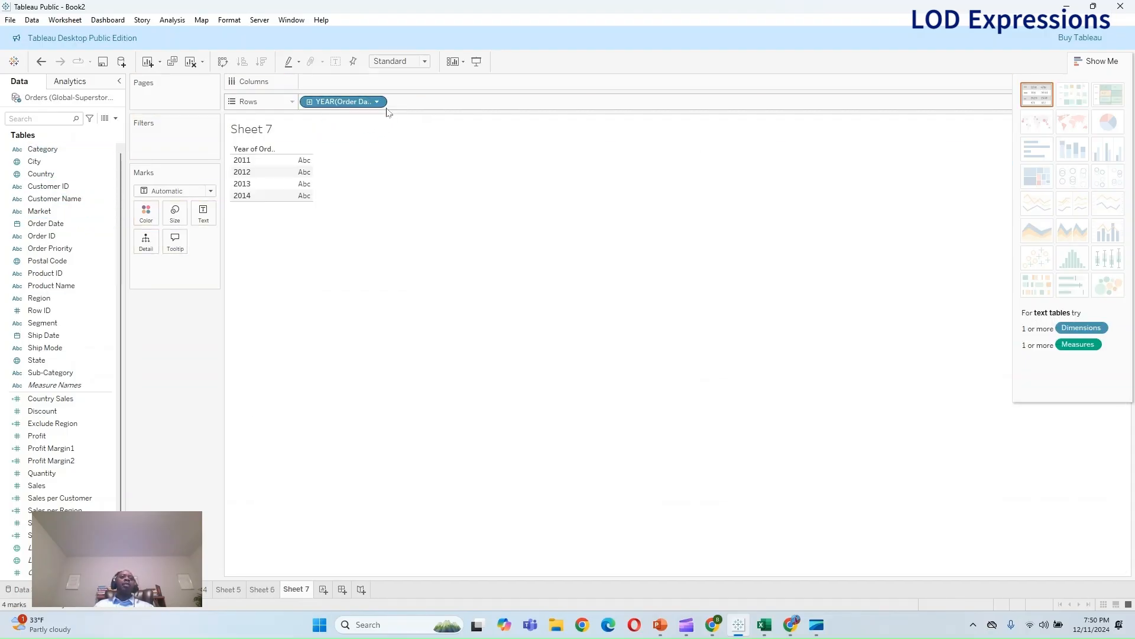
pyautogui.click(312, 102)
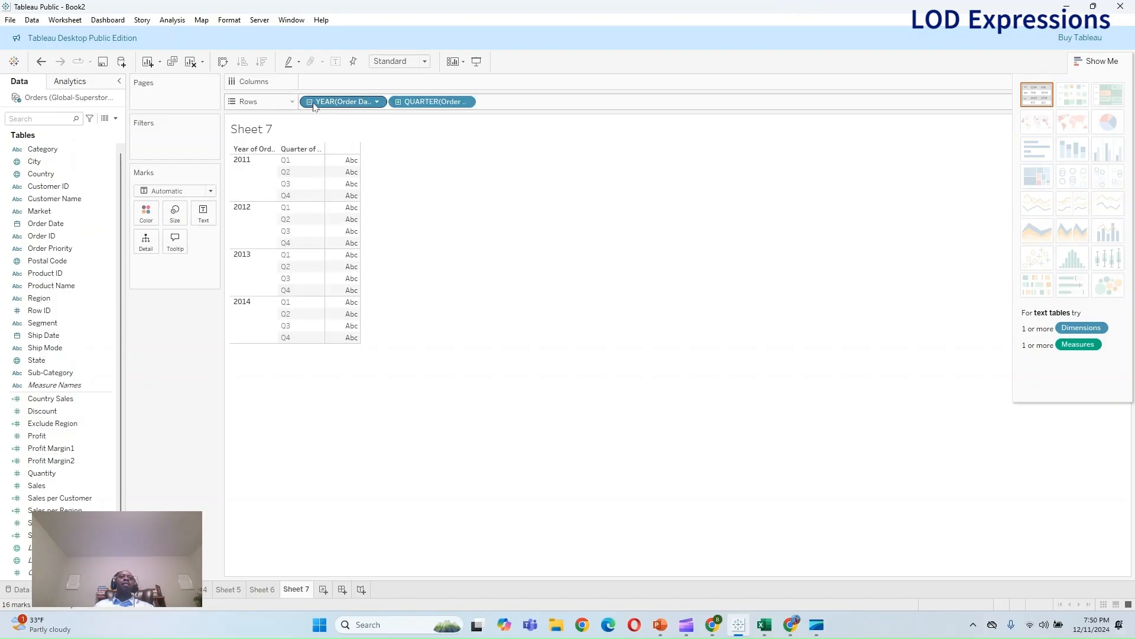
pyautogui.click(398, 102)
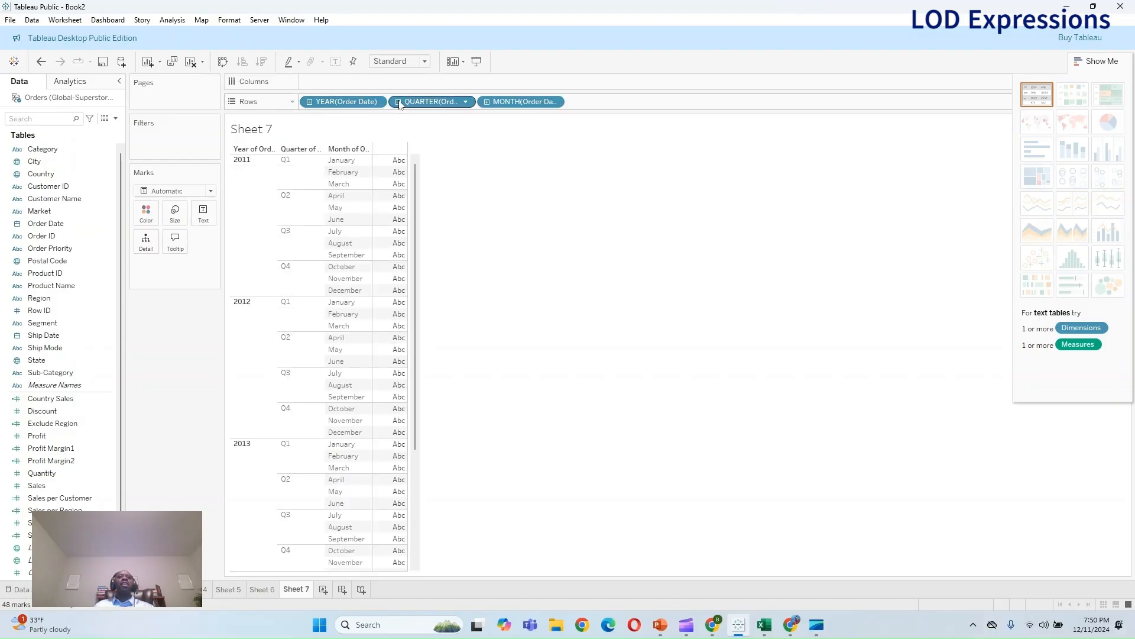
pyautogui.click(486, 102)
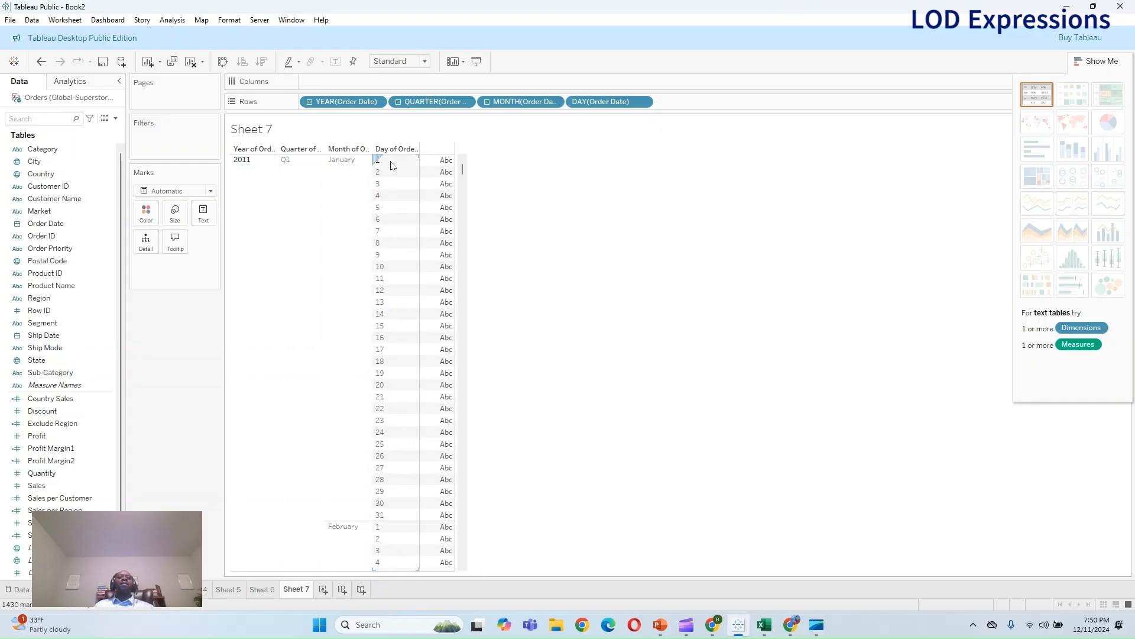
pyautogui.moveTo(462, 170); pyautogui.dragTo(473, 574)
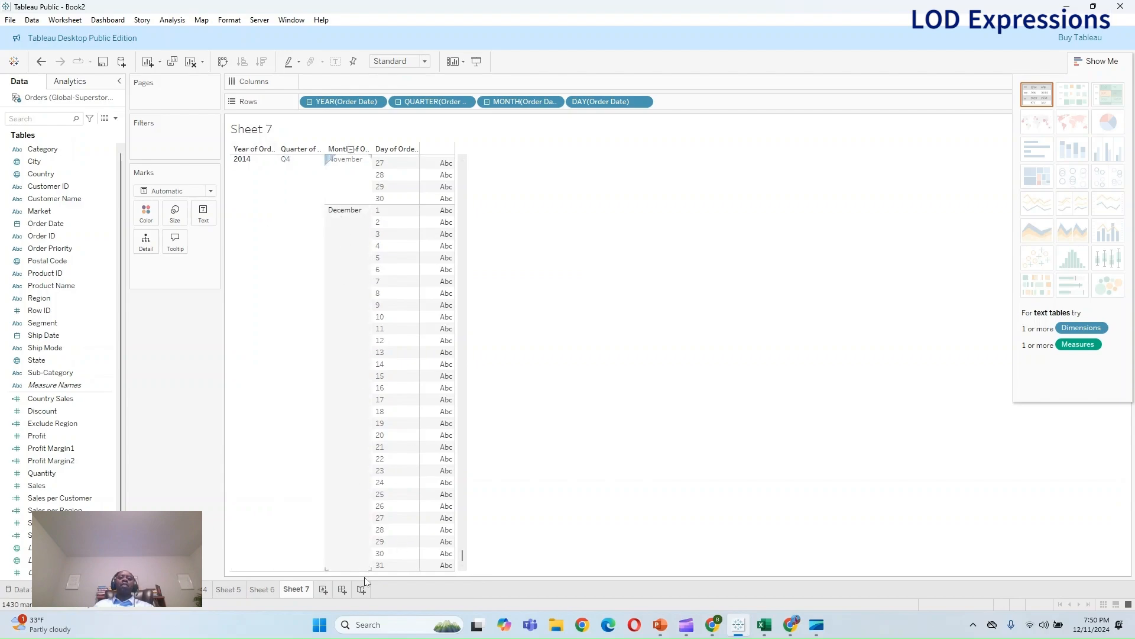
pyautogui.click(1090, 62)
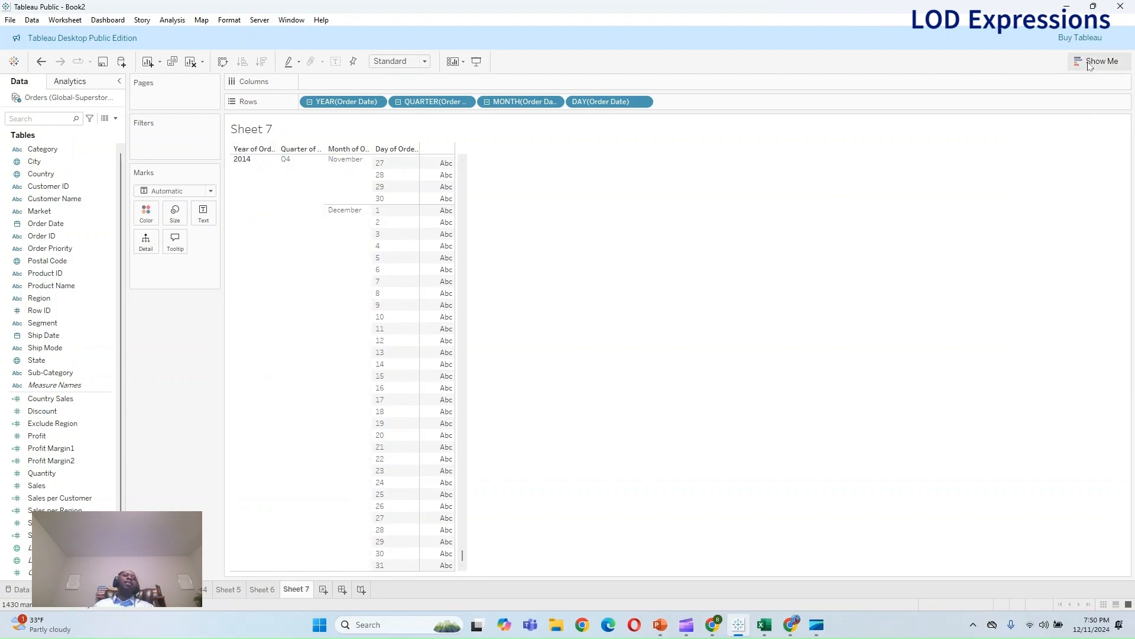